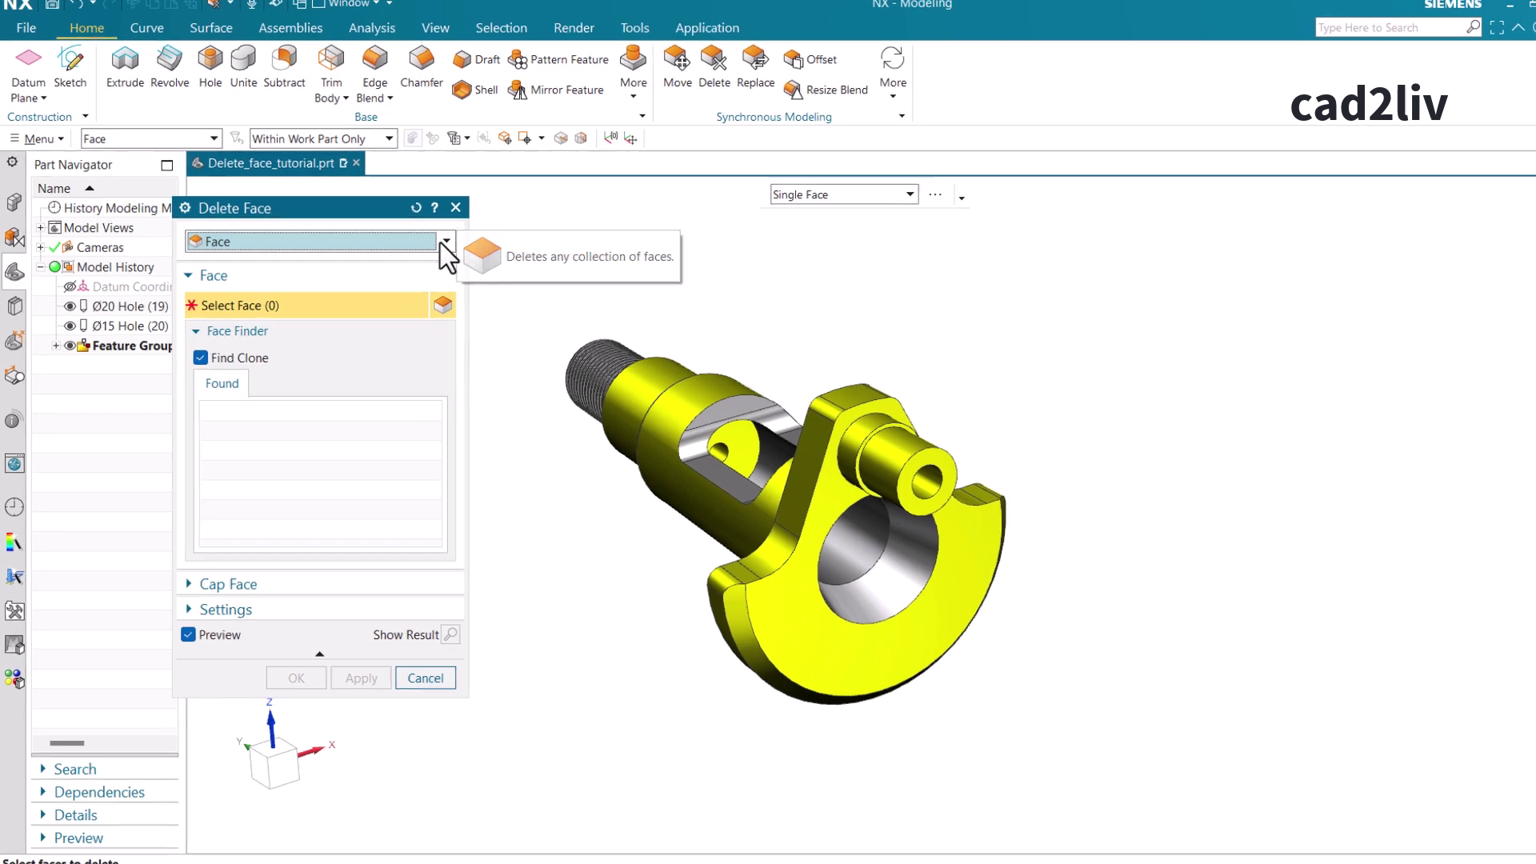
Step: Set the Delete Face type to Face and select the upper flat wall of the shaft's slot
{"action": "left_click", "coordinate": [436, 246]}
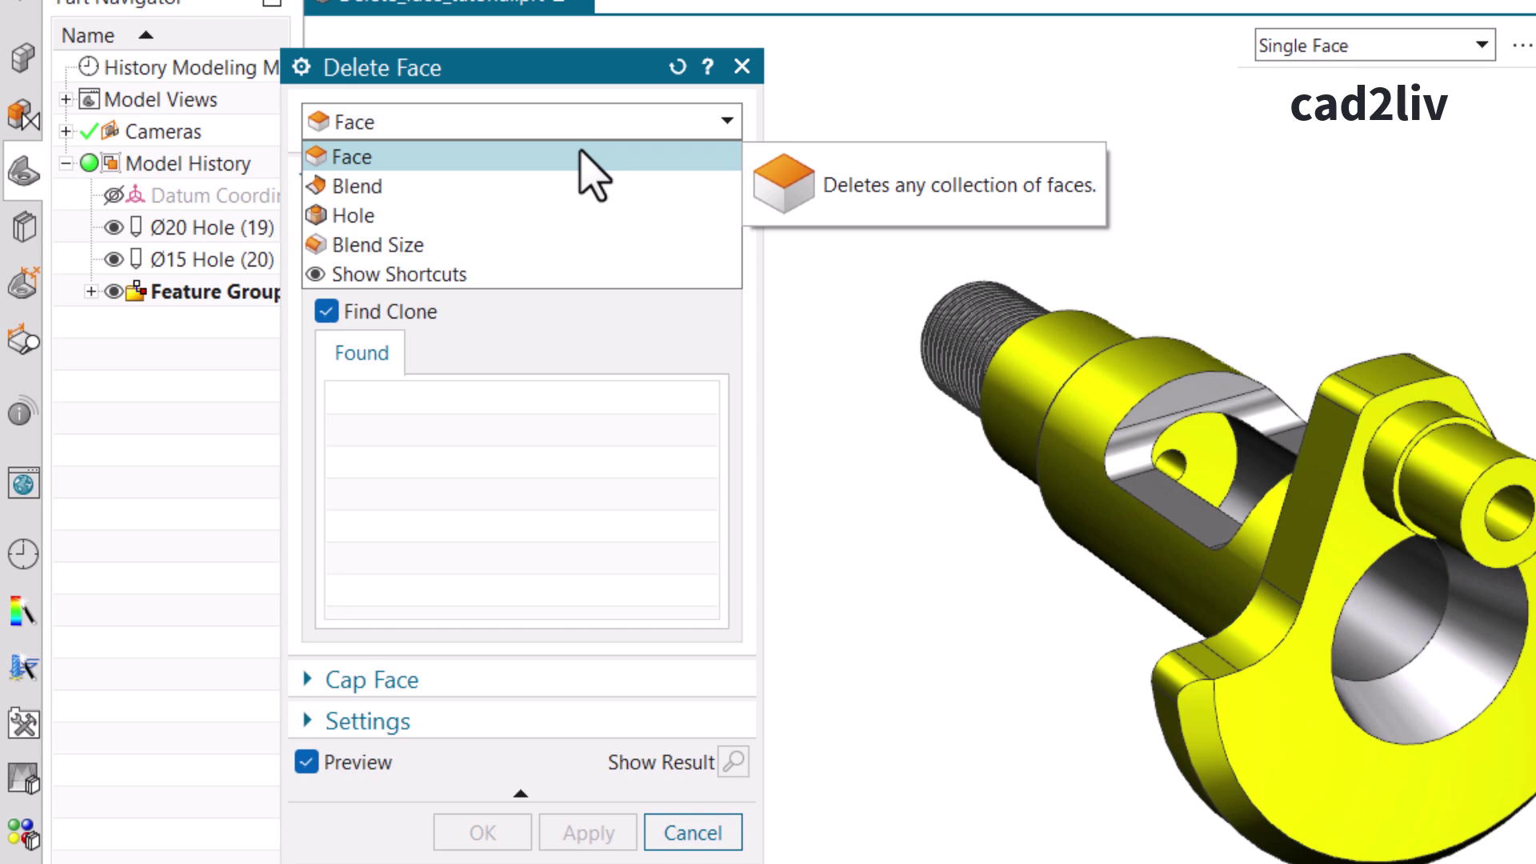
{"action": "left_click", "coordinate": [592, 175]}
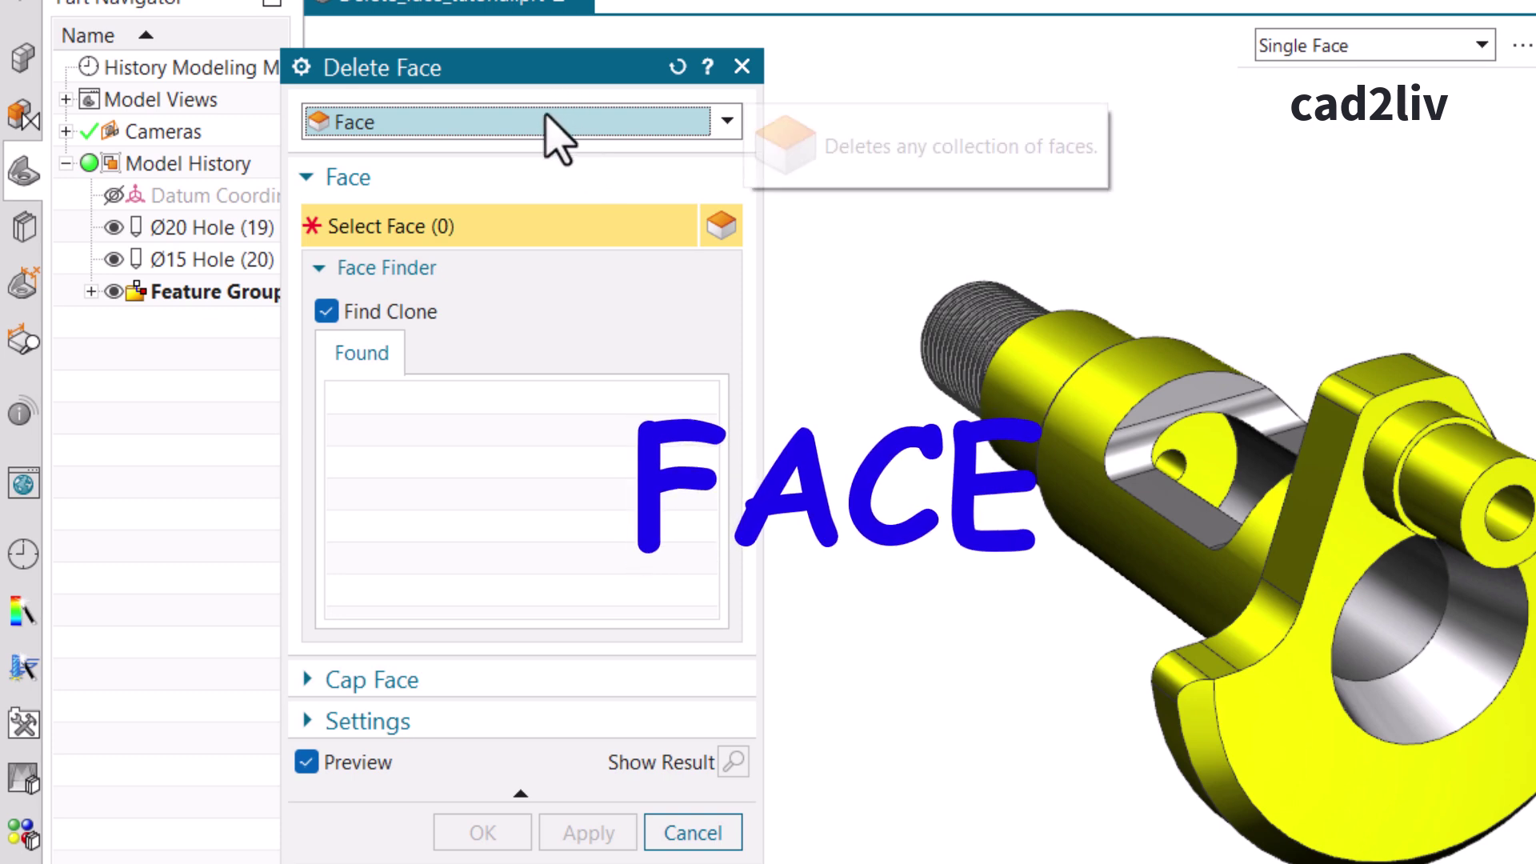
{"action": "middle_click_drag", "start_coordinate": [1063, 473], "coordinate": [1304, 472]}
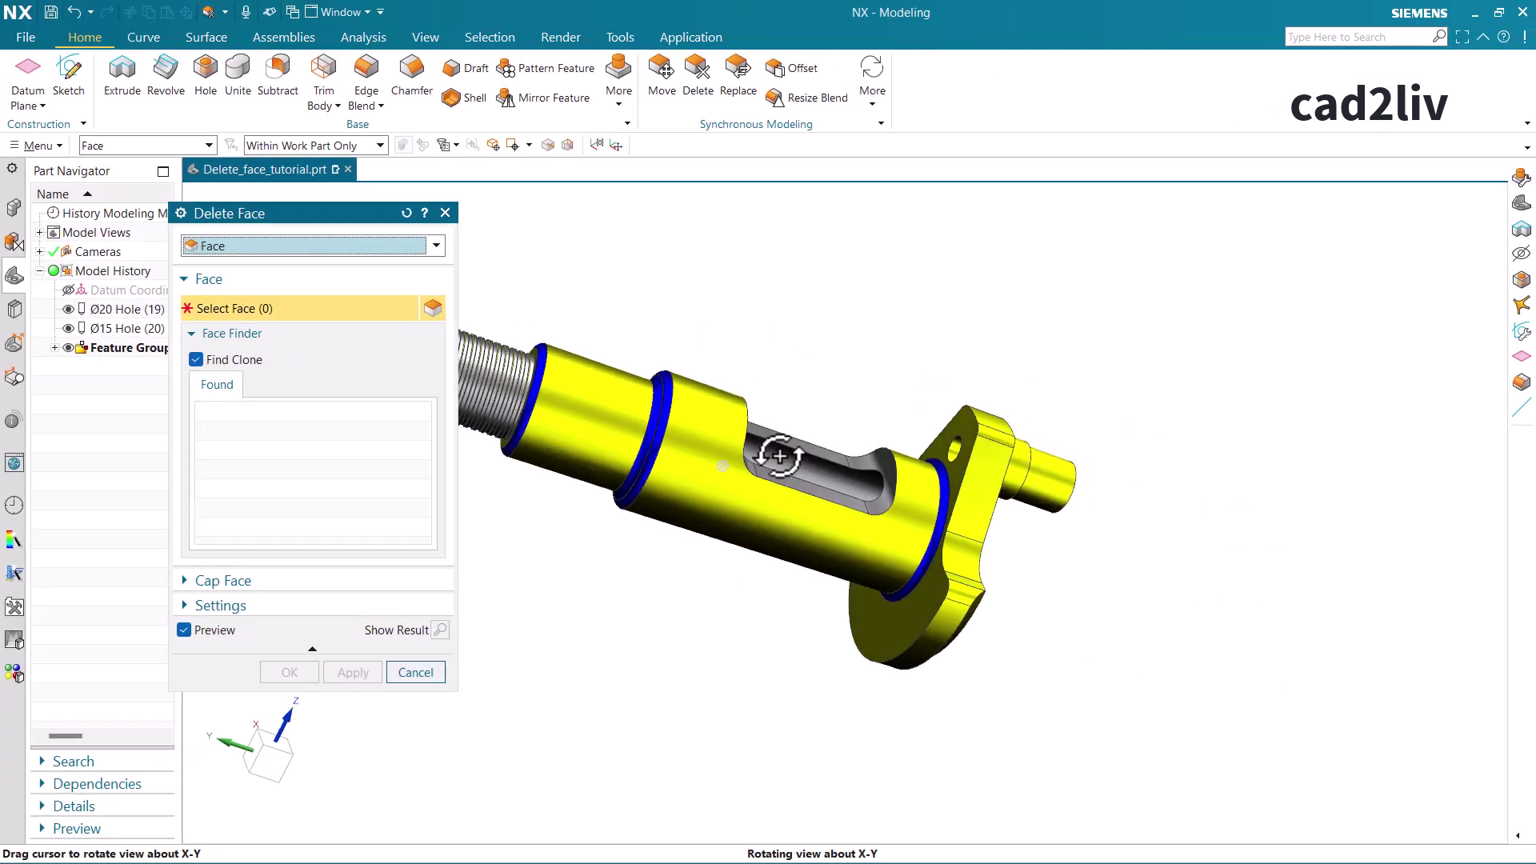
{"action": "middle_click_drag", "start_coordinate": [779, 456], "coordinate": [788, 424]}
{"action": "left_click", "coordinate": [785, 414]}
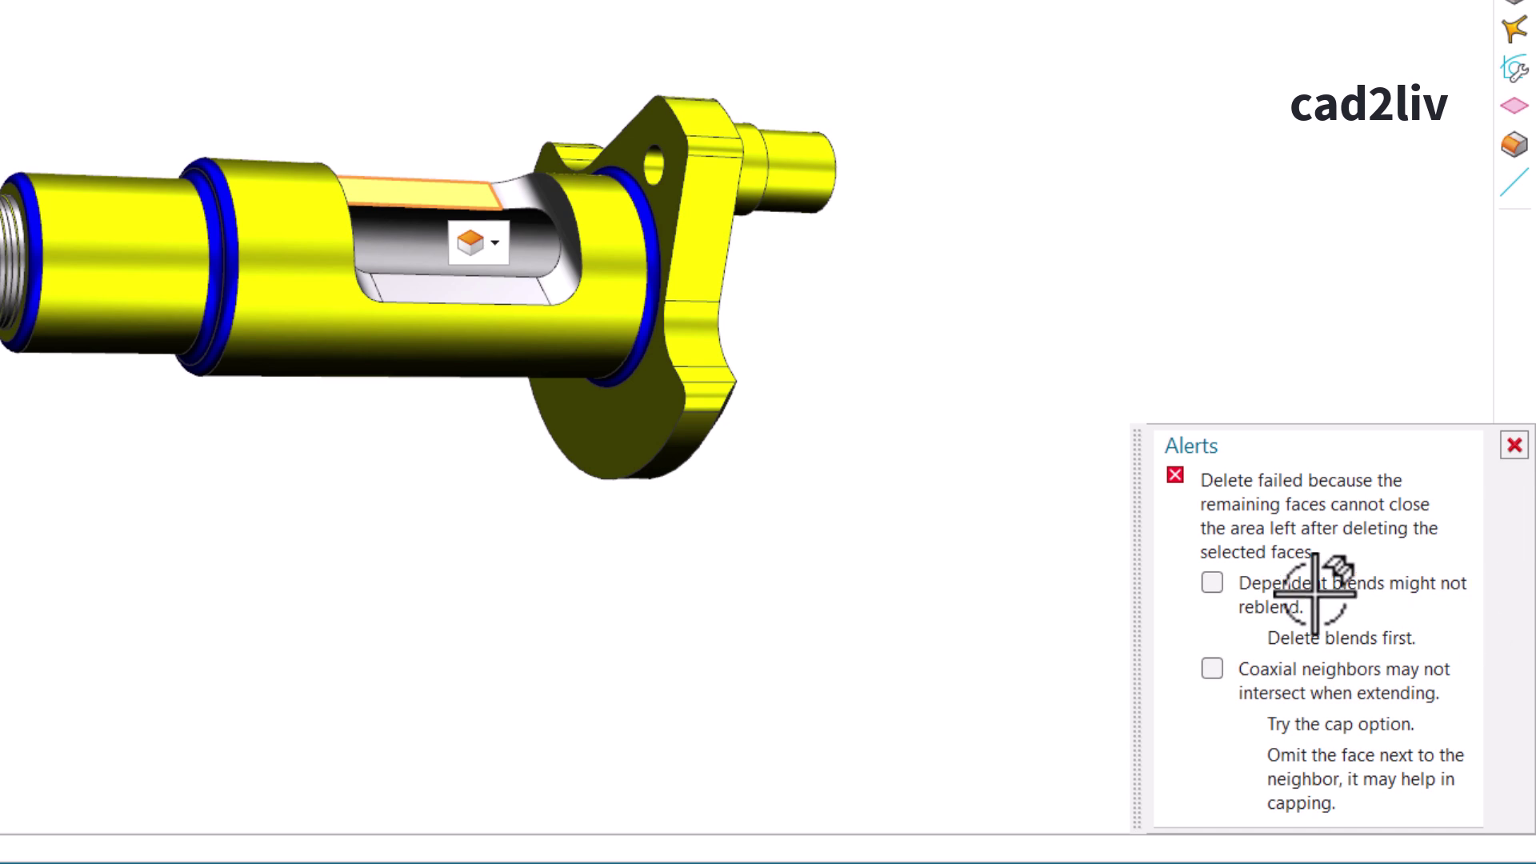
{"action": "left_click", "coordinate": [1424, 651]}
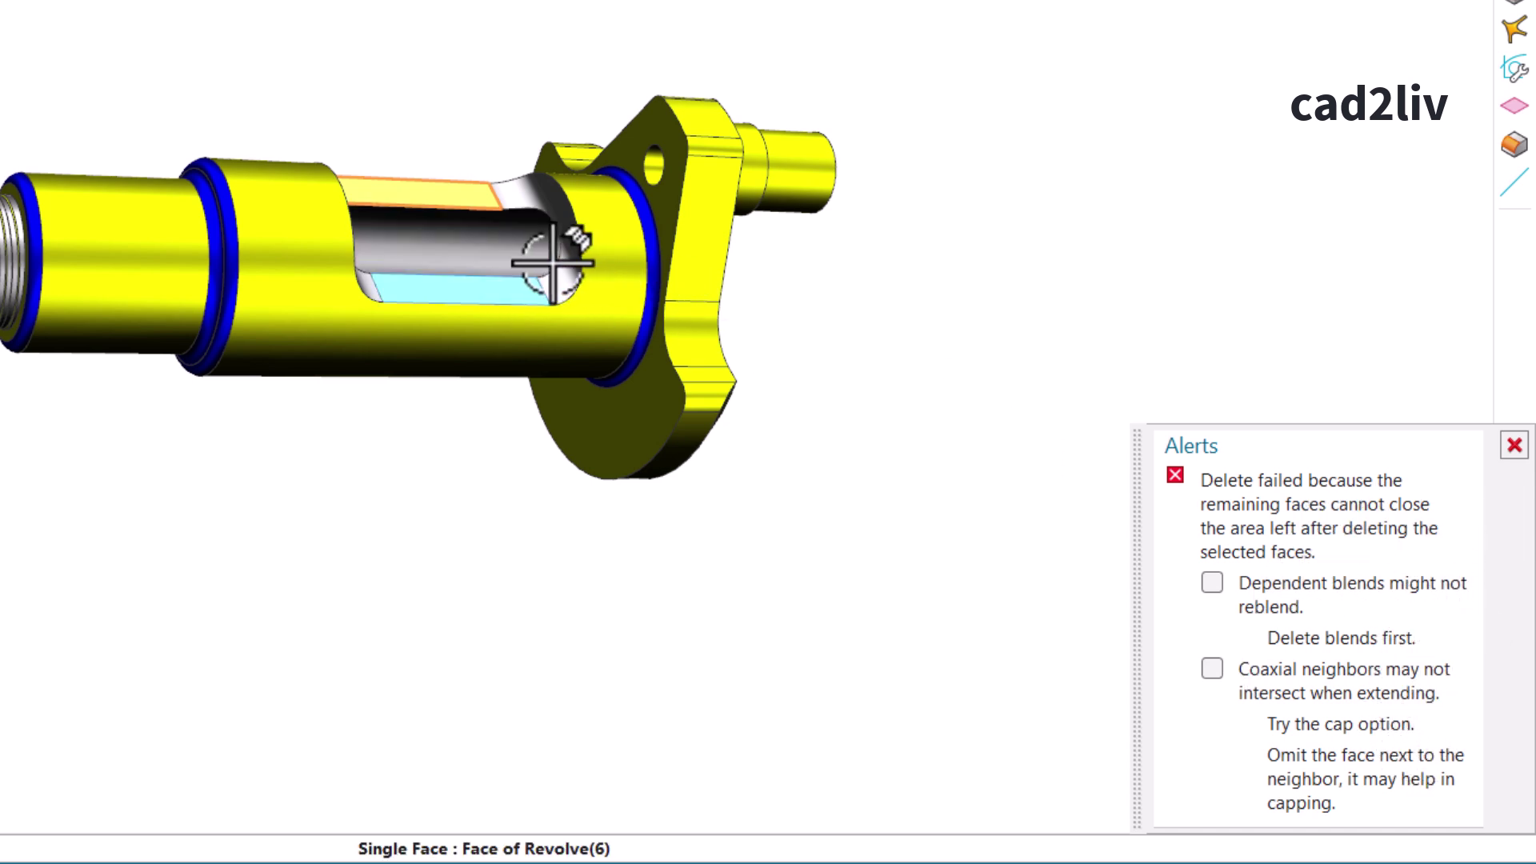
Step: Add the slot's end face nearest the flange and its adjoining blend face to the faces selected for deletion
{"action": "scroll", "coordinate": [541, 171], "scroll_direction": "down", "scroll_amount": 3}
{"action": "scroll", "coordinate": [536, 173], "scroll_direction": "up", "scroll_amount": 5}
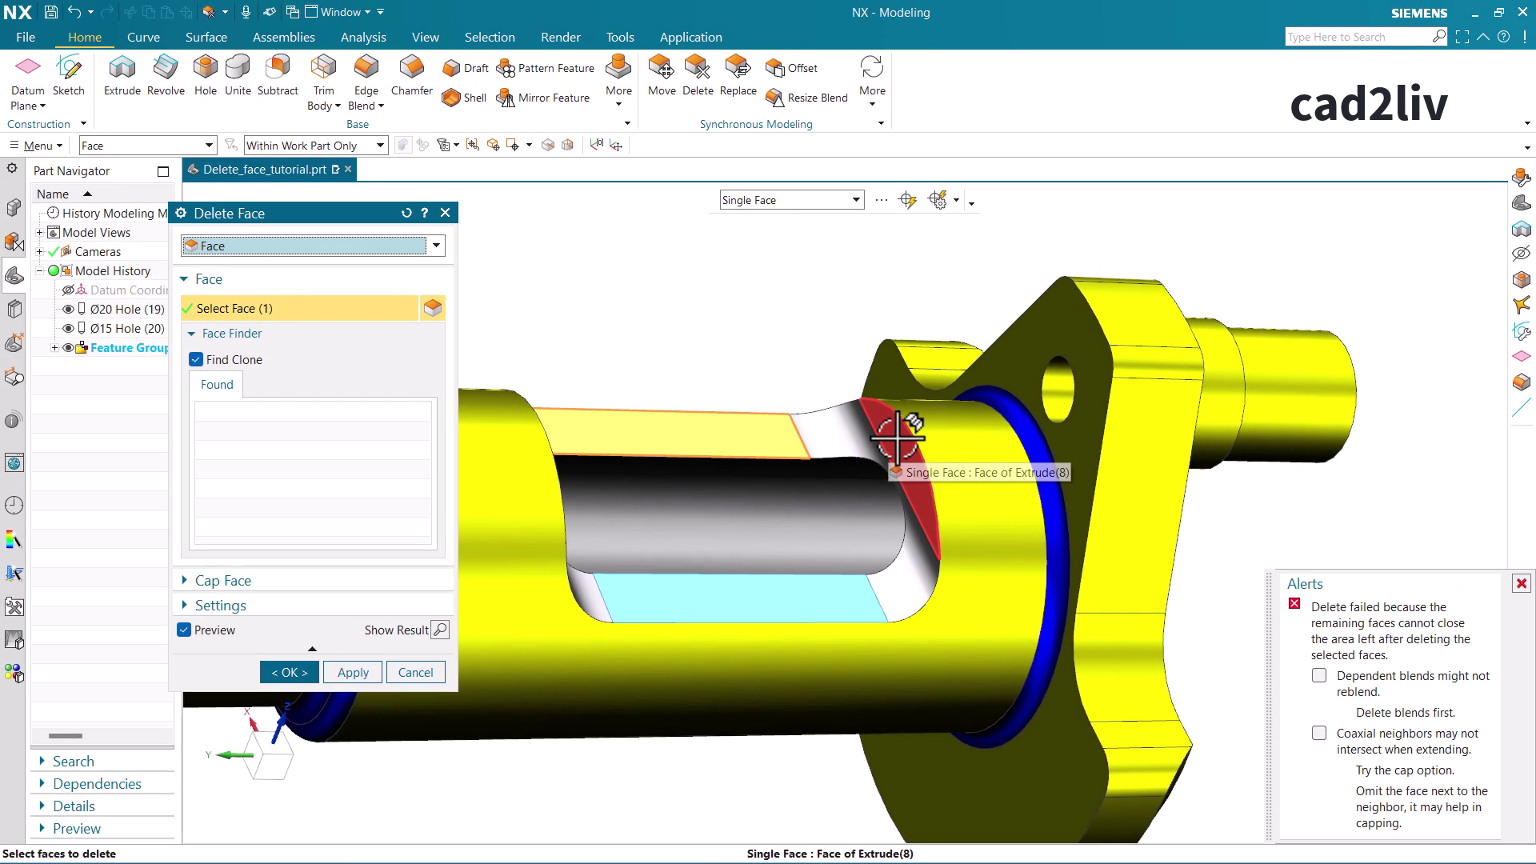
{"action": "left_click", "coordinate": [894, 434]}
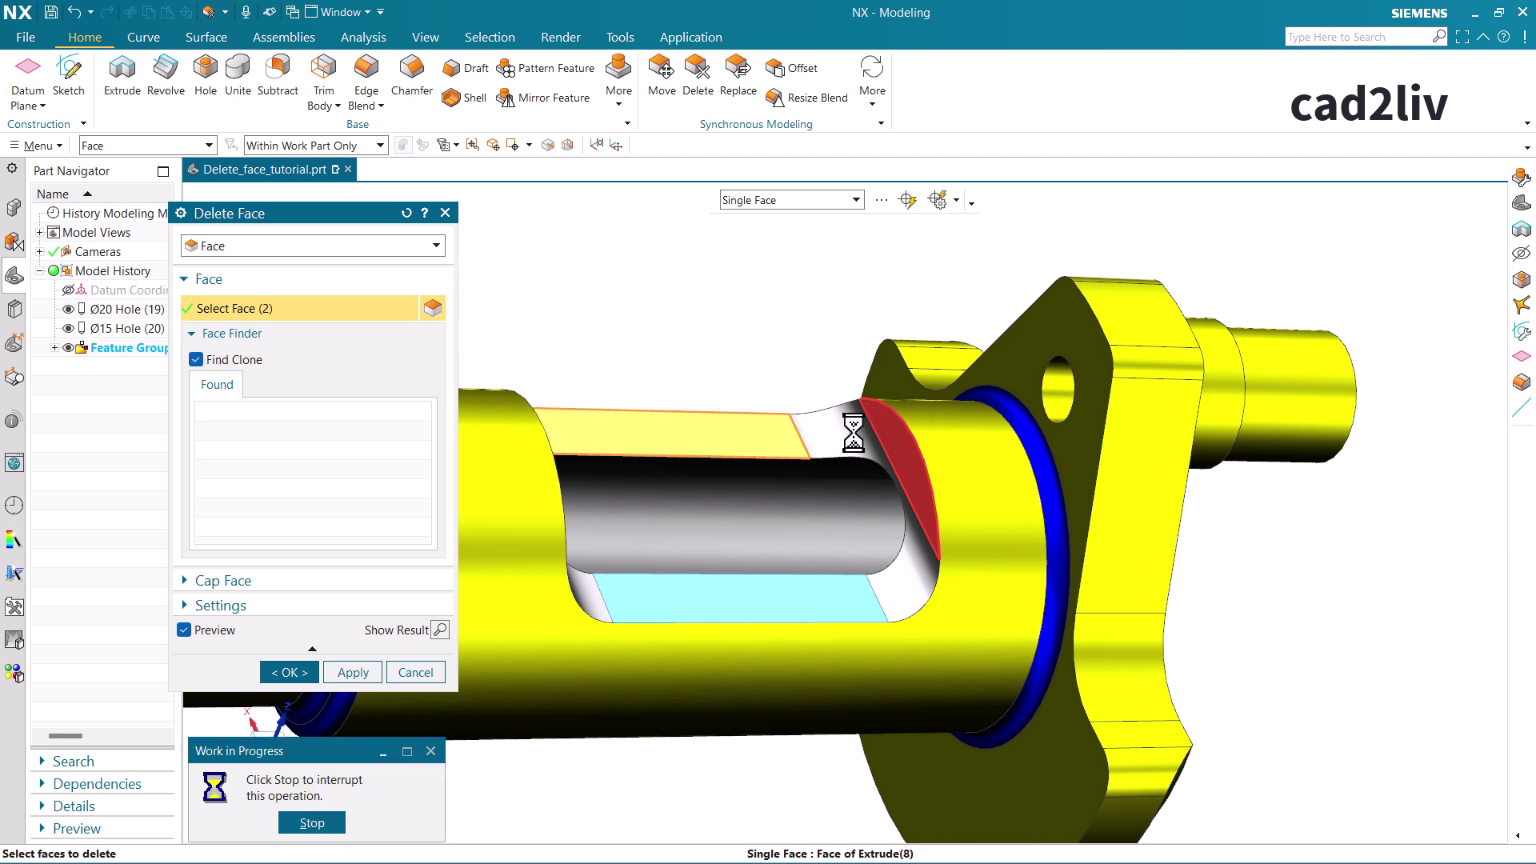
{"action": "left_click", "coordinate": [848, 432]}
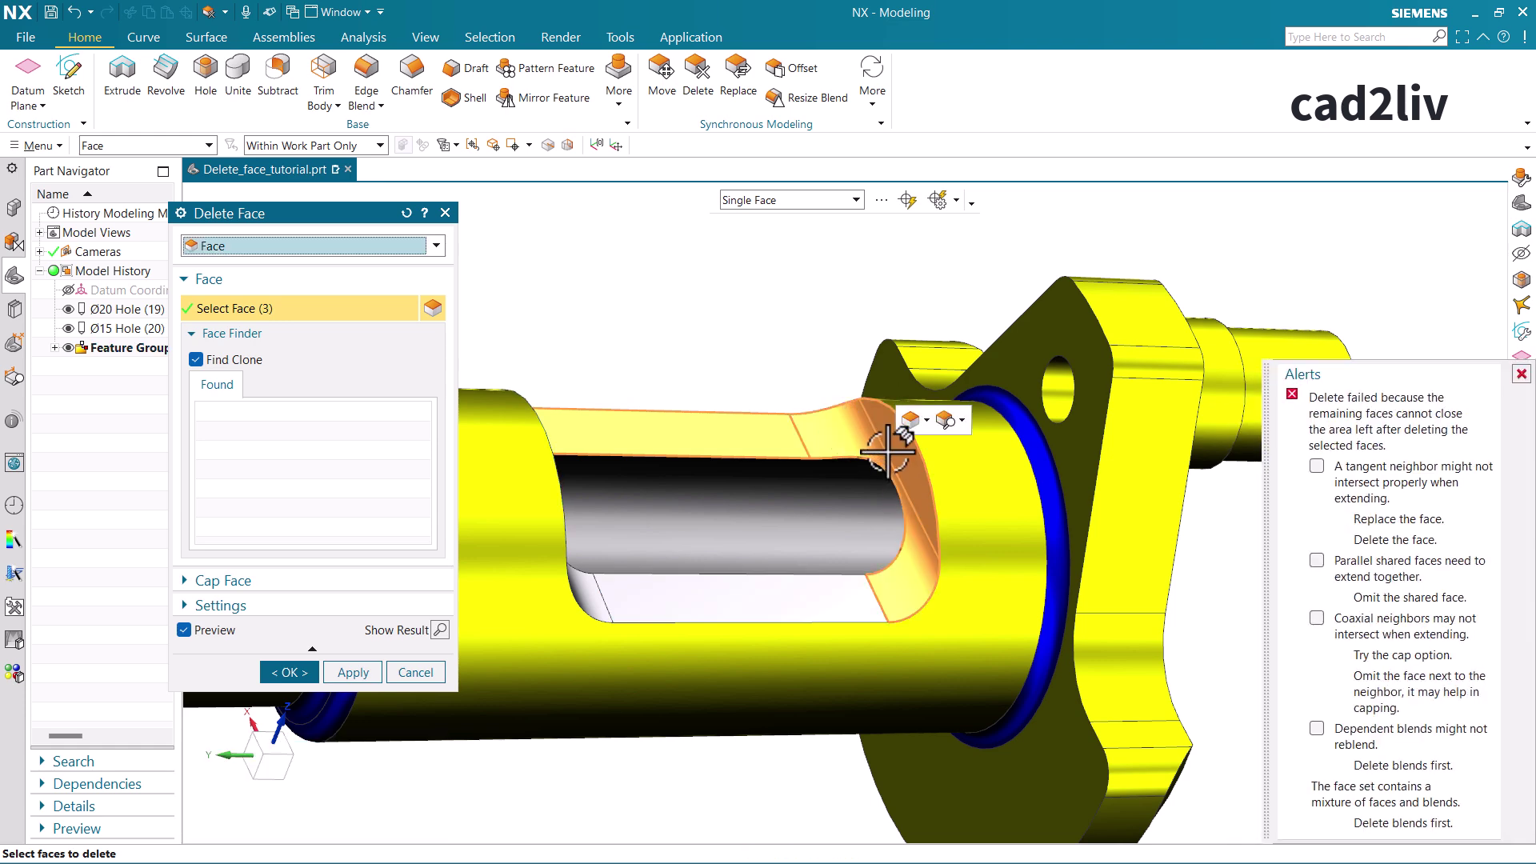
Step: Add the blend and end face at the slot's opposite end and its lower flat wall to the deletion selection
{"action": "middle_click_drag", "start_coordinate": [885, 450], "coordinate": [617, 401]}
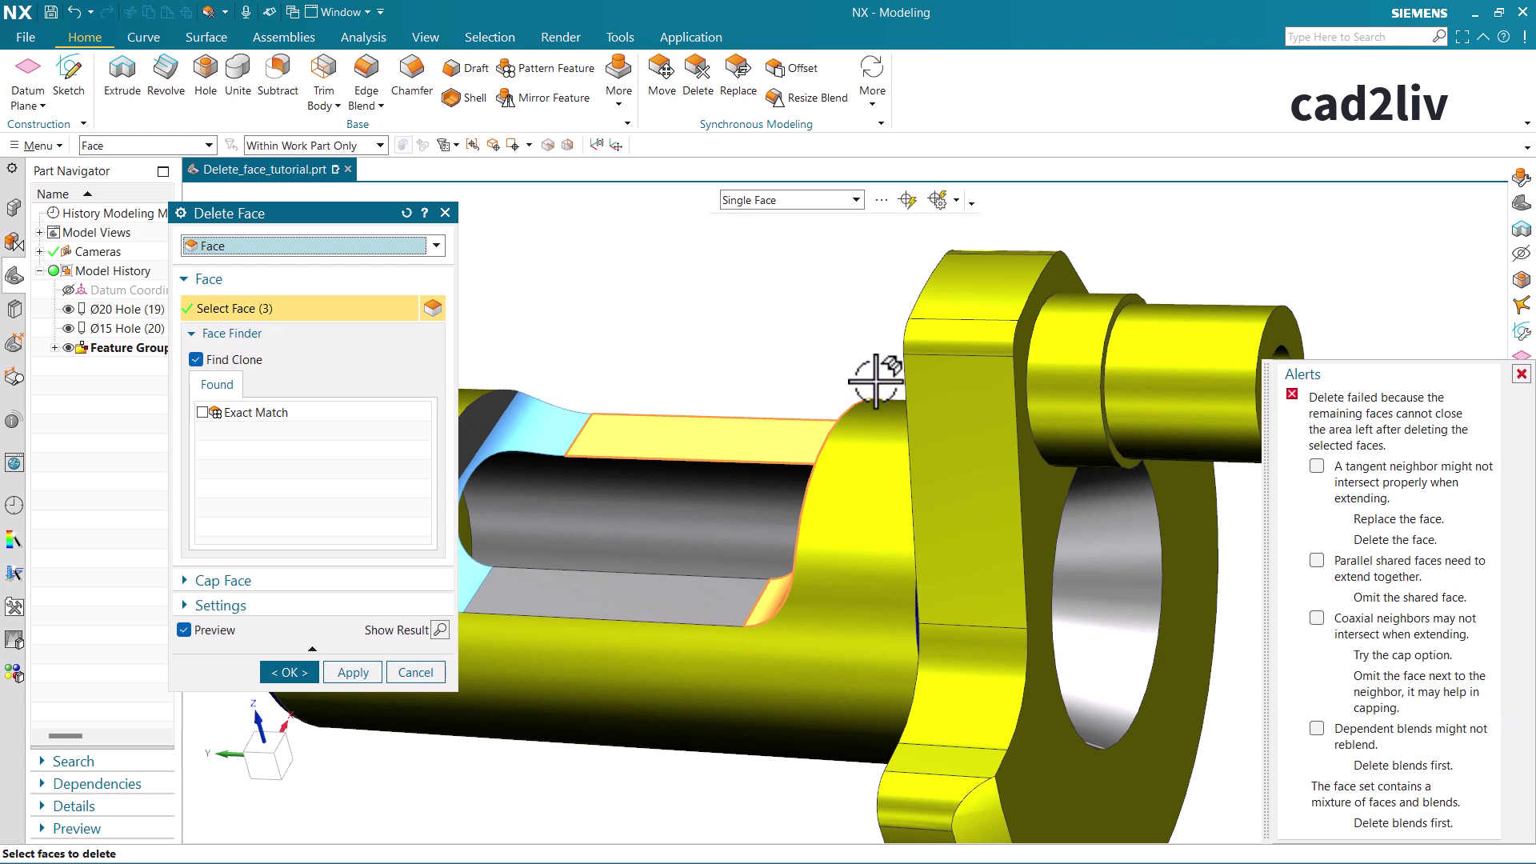
{"action": "scroll", "coordinate": [923, 364], "scroll_direction": "up", "scroll_amount": 5}
{"action": "scroll", "coordinate": [703, 411], "scroll_direction": "down", "scroll_amount": 5}
{"action": "scroll", "coordinate": [685, 405], "scroll_direction": "up", "scroll_amount": 2}
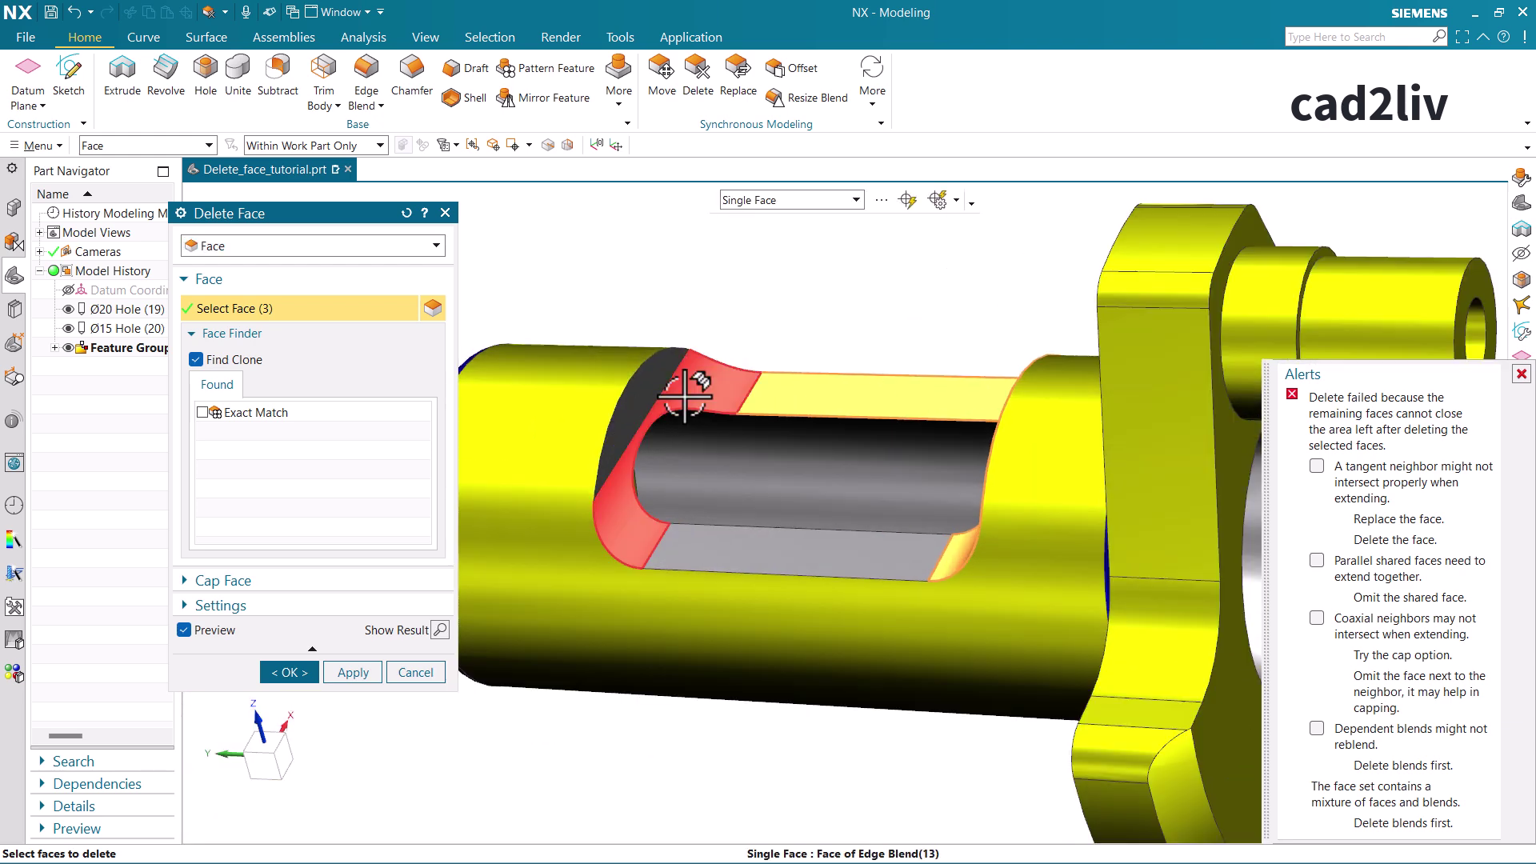
{"action": "left_click", "coordinate": [654, 386]}
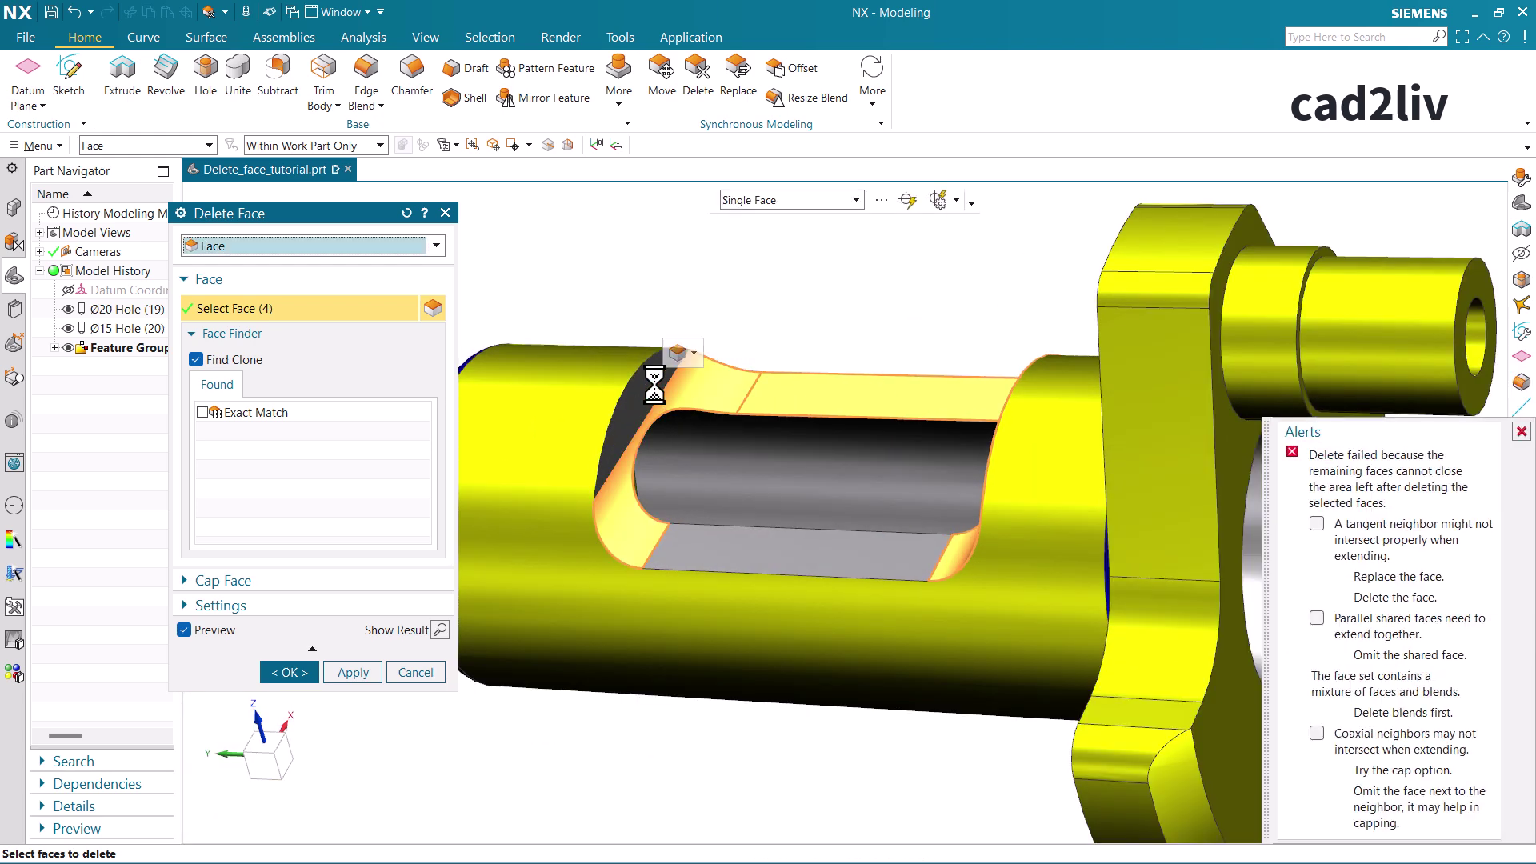
{"action": "left_click", "coordinate": [654, 385]}
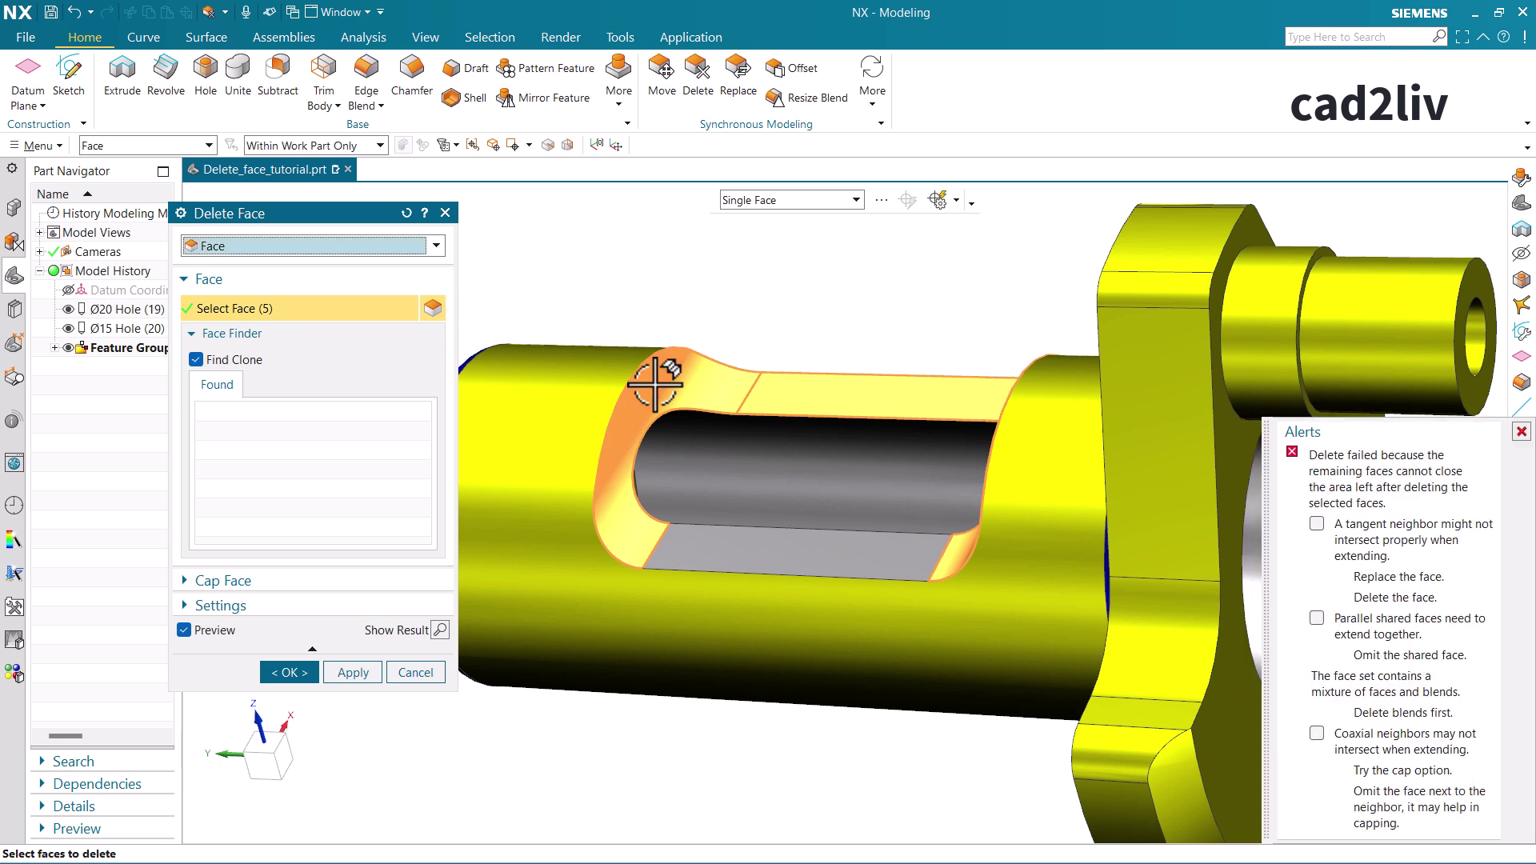
{"action": "left_click", "coordinate": [708, 536]}
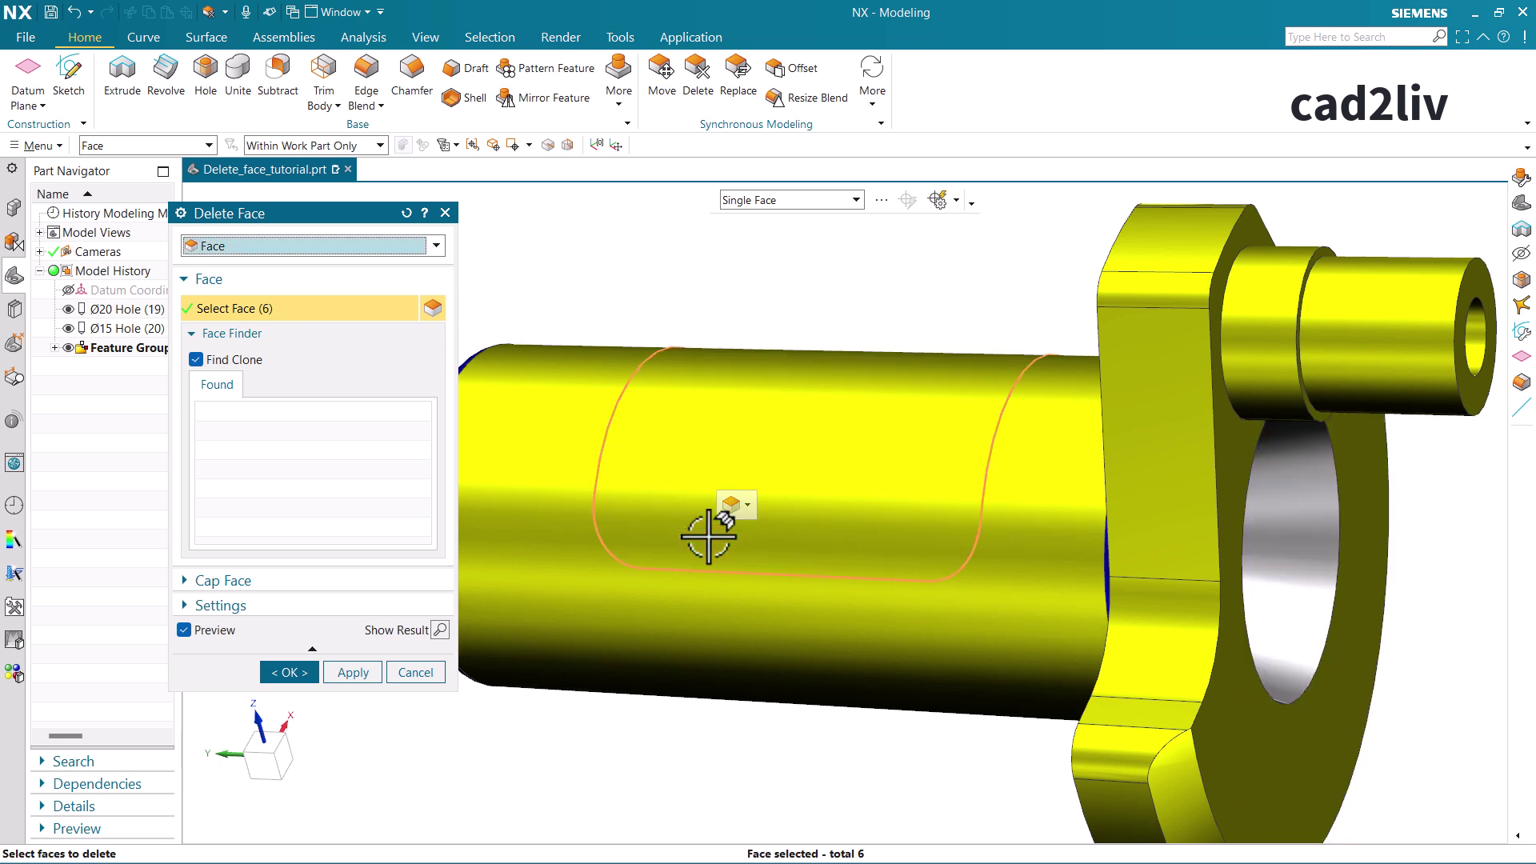
Step: Inspect the preview of the slot removal from several angles, apply the deletion and close Delete Face
{"action": "scroll", "coordinate": [660, 391], "scroll_direction": "down", "scroll_amount": 3}
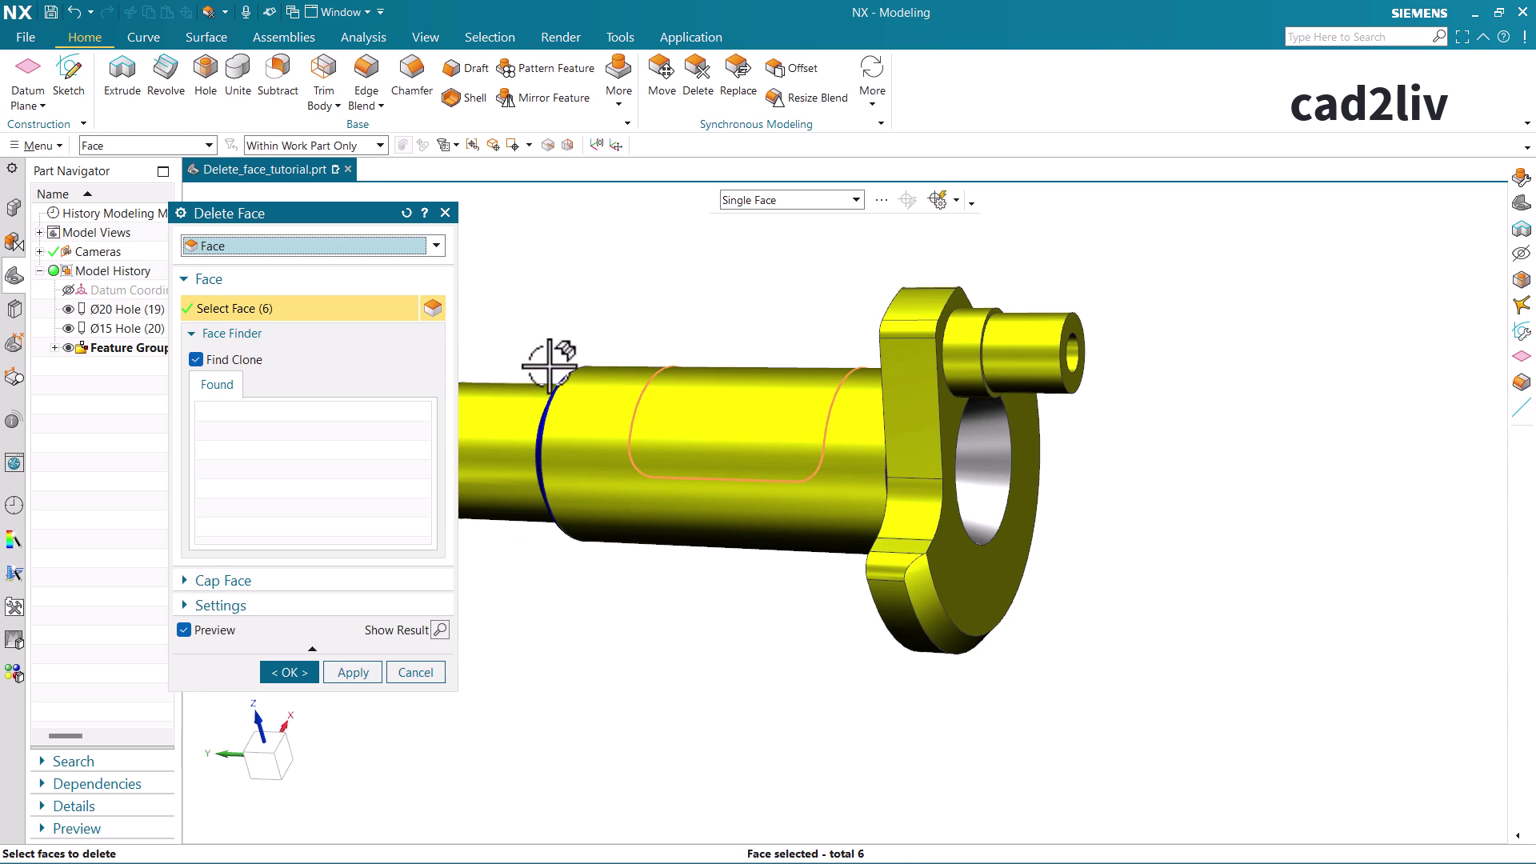
{"action": "scroll", "coordinate": [550, 364], "scroll_direction": "up", "scroll_amount": 2}
{"action": "middle_click_drag", "start_coordinate": [618, 410], "coordinate": [685, 419]}
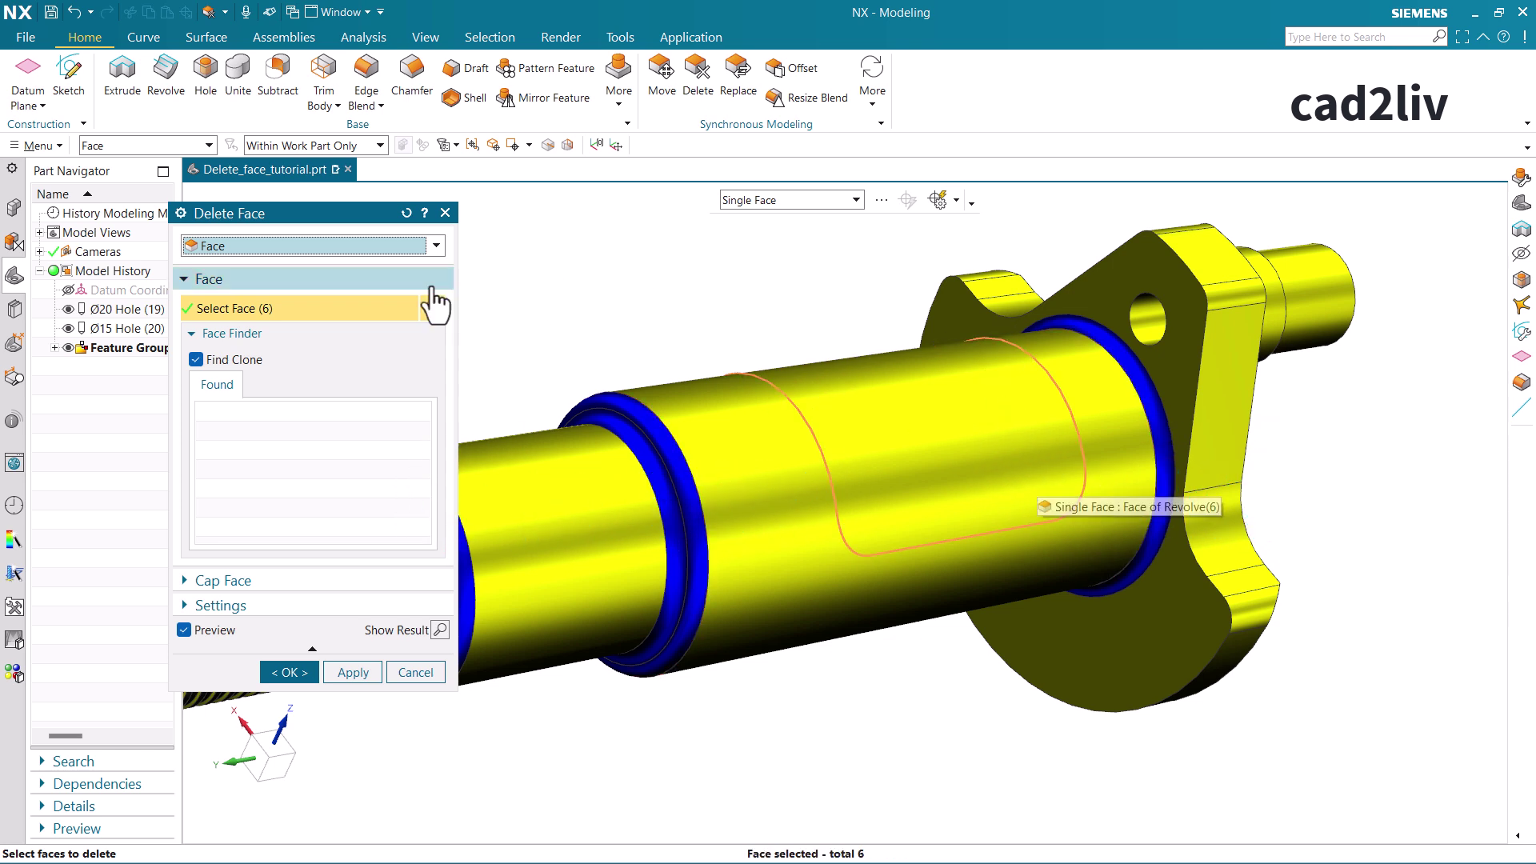
{"action": "middle_click_drag", "start_coordinate": [824, 288], "coordinate": [860, 277]}
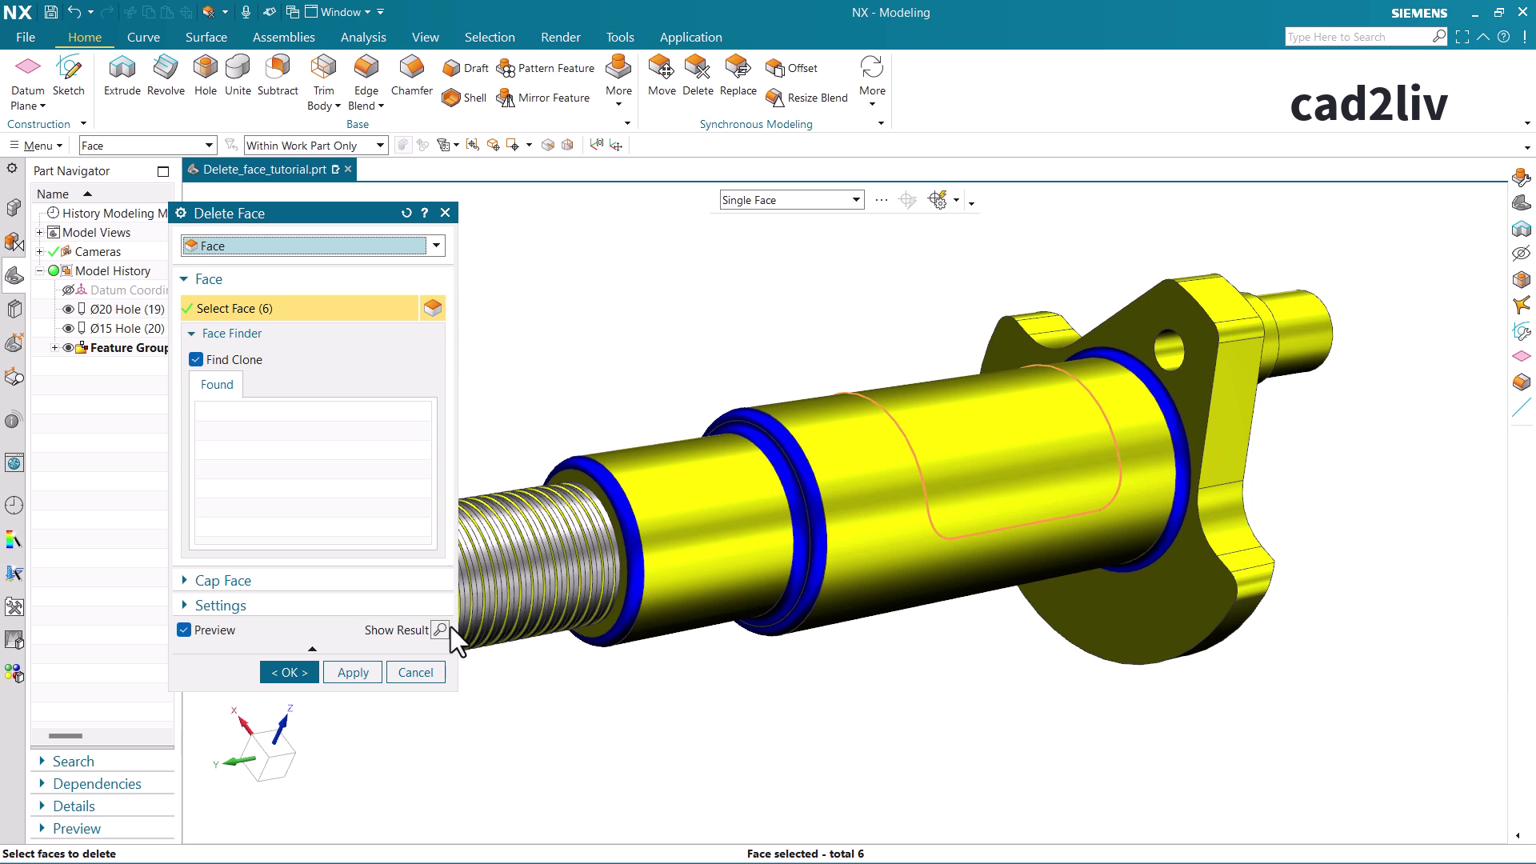
{"action": "left_click", "coordinate": [352, 674]}
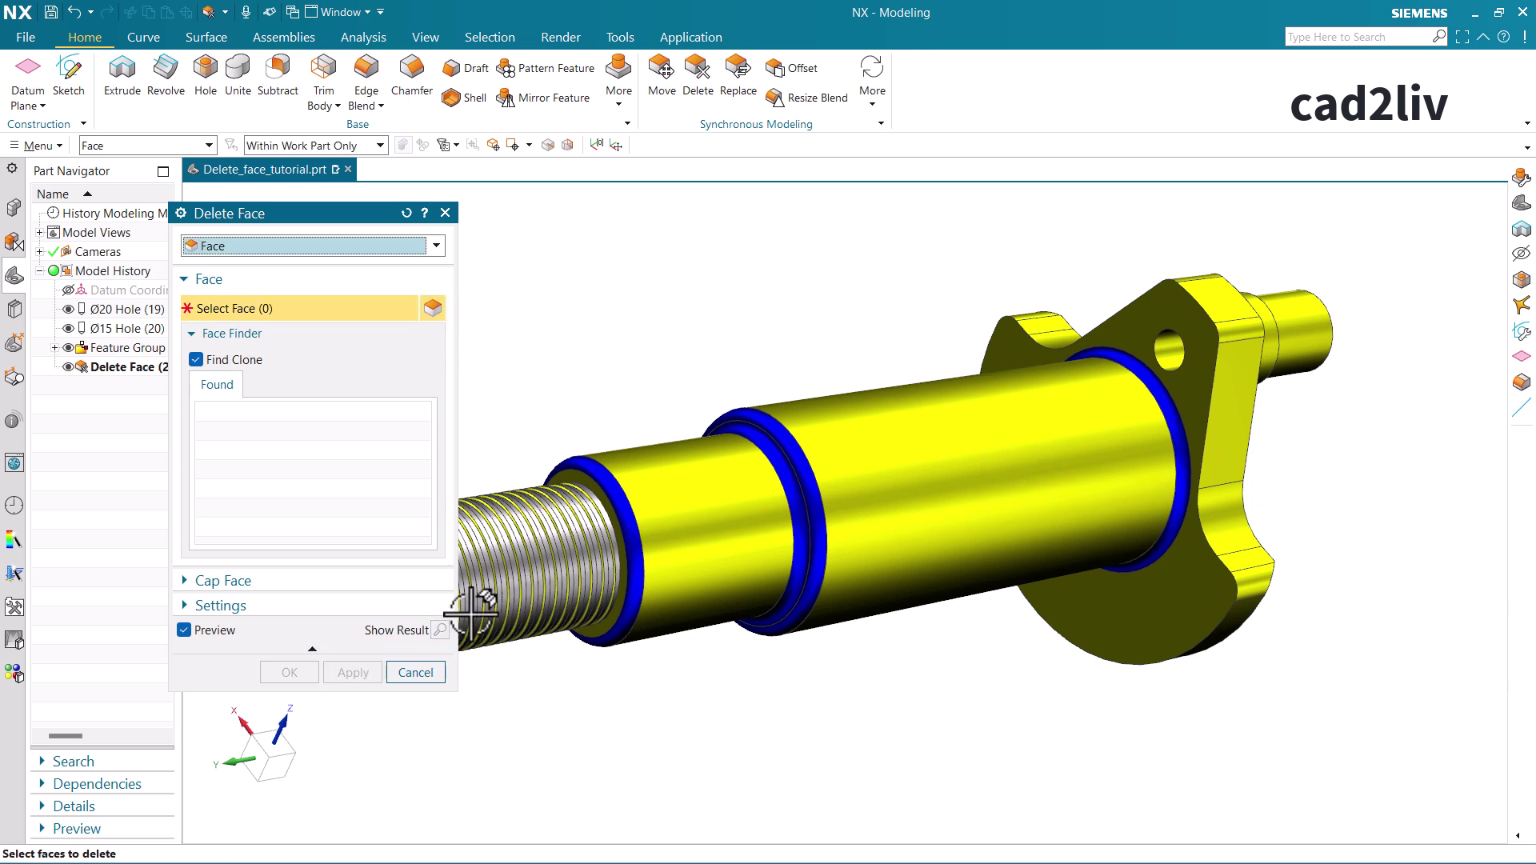
{"action": "left_click", "coordinate": [424, 672]}
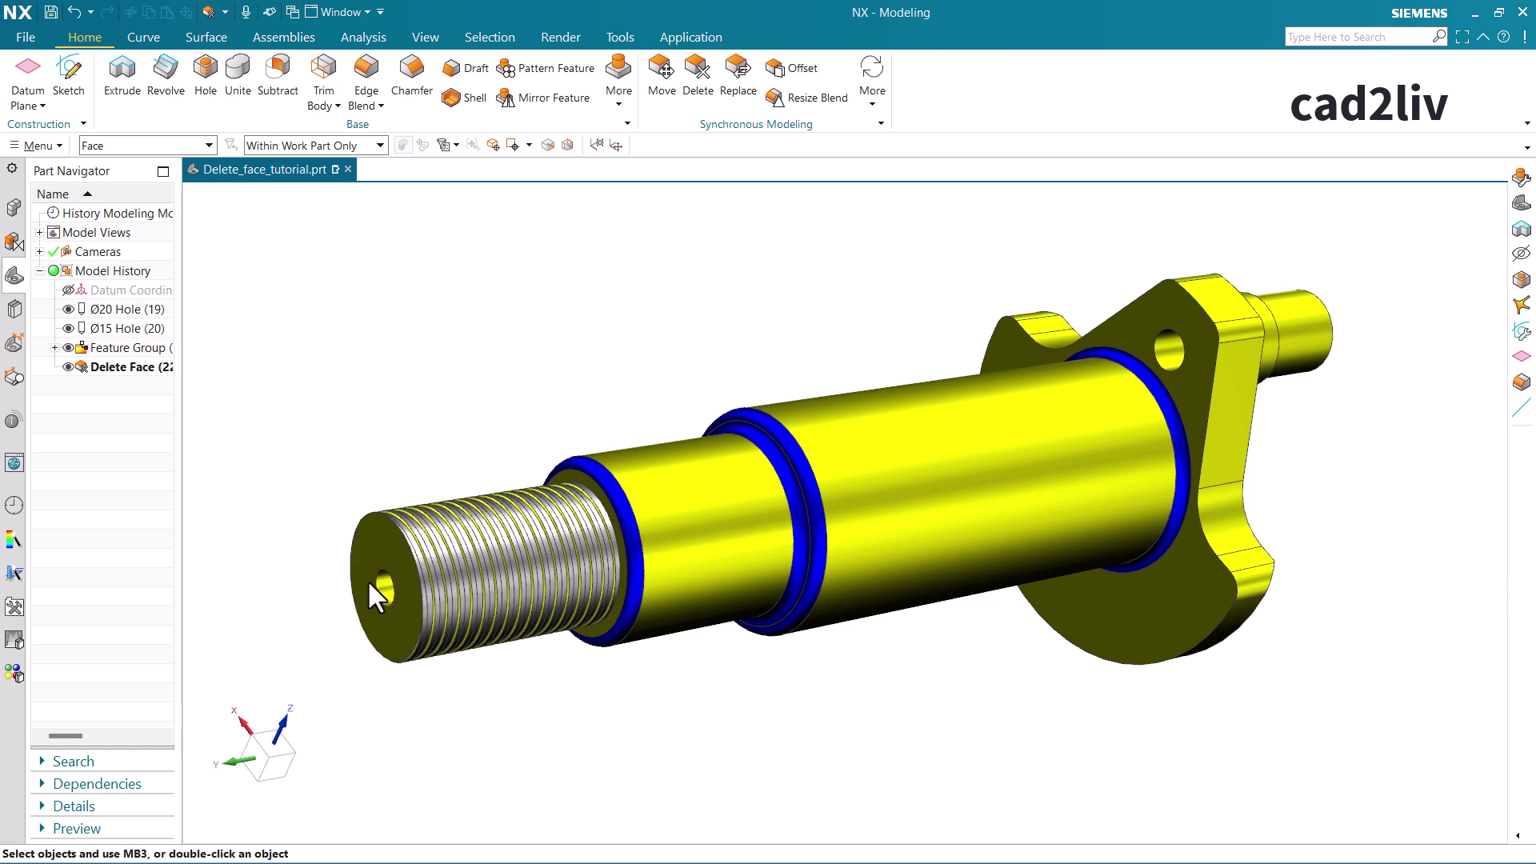
Step: Remove the Delete Face feature from the model history to restore the slot
{"action": "left_click", "coordinate": [120, 366]}
{"action": "key", "text": "Delete"}
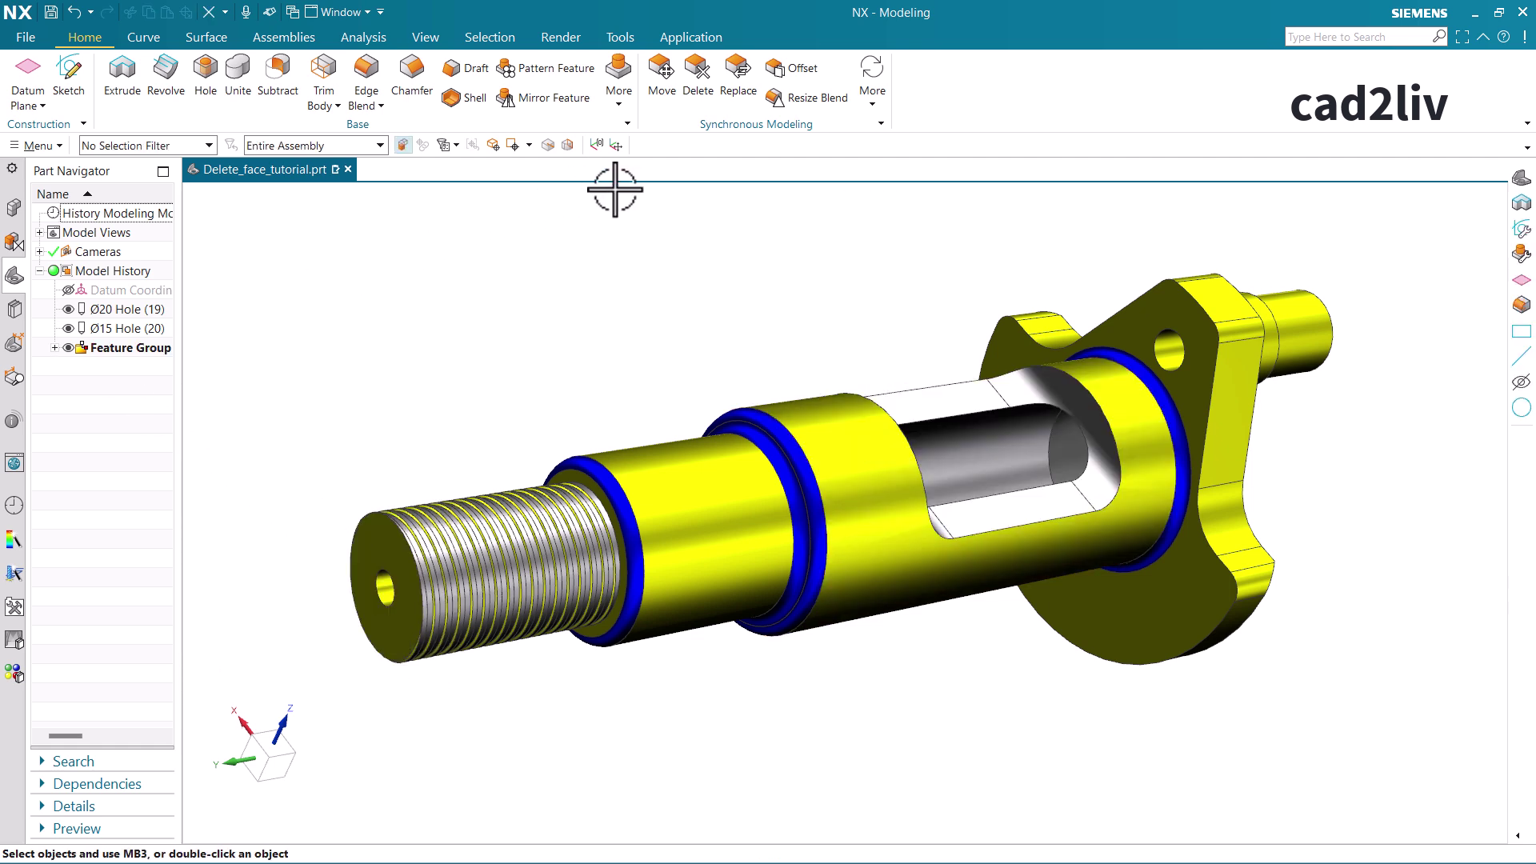
Step: Use Delete Face with the Blend type to remove the edge blend on the shoulder beside the threaded end
{"action": "left_click", "coordinate": [702, 67]}
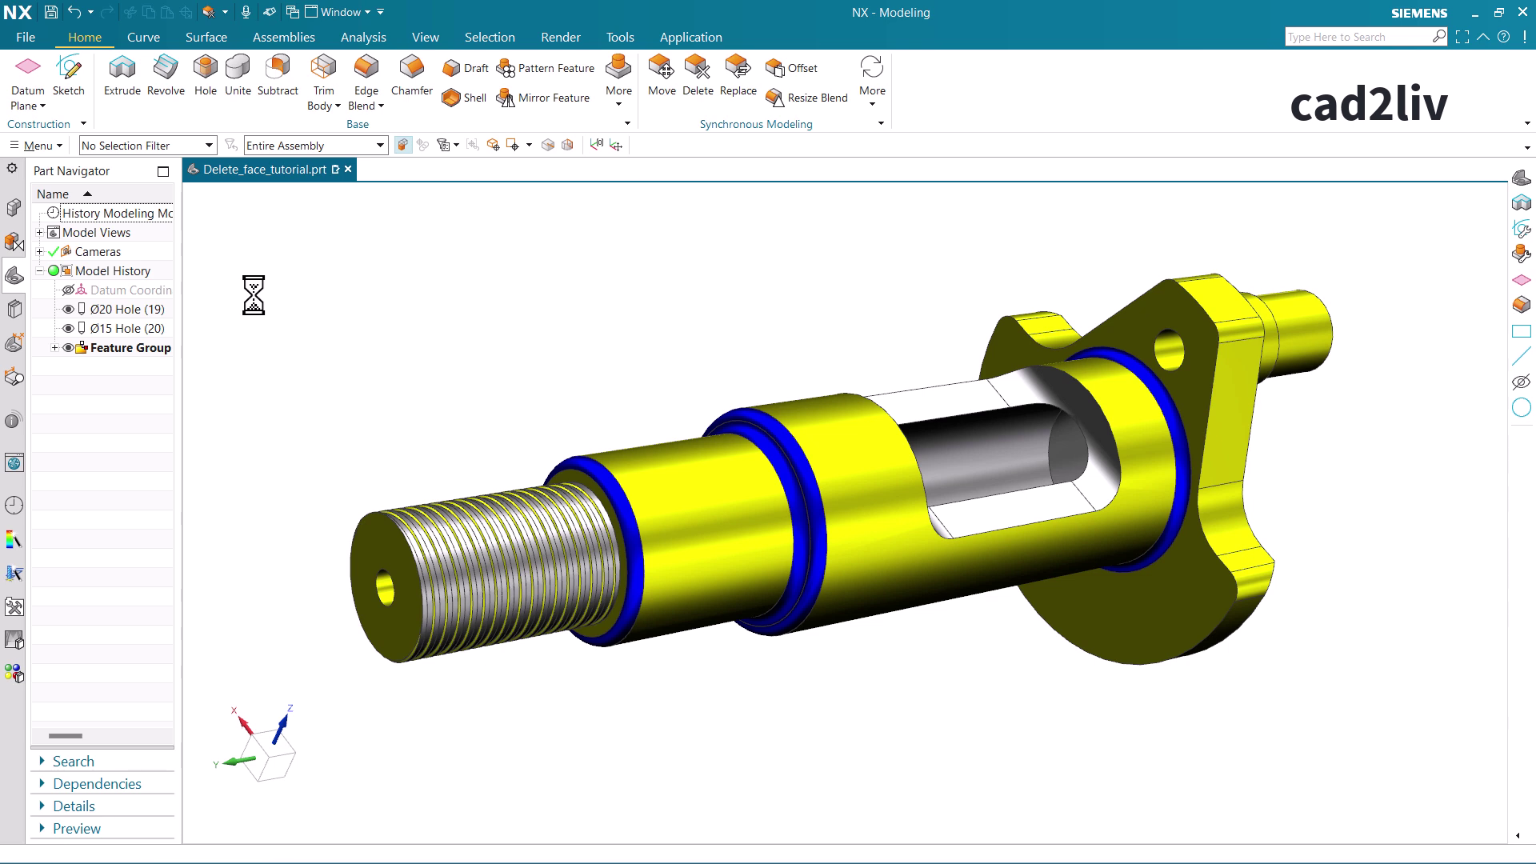
{"action": "left_click", "coordinate": [309, 246]}
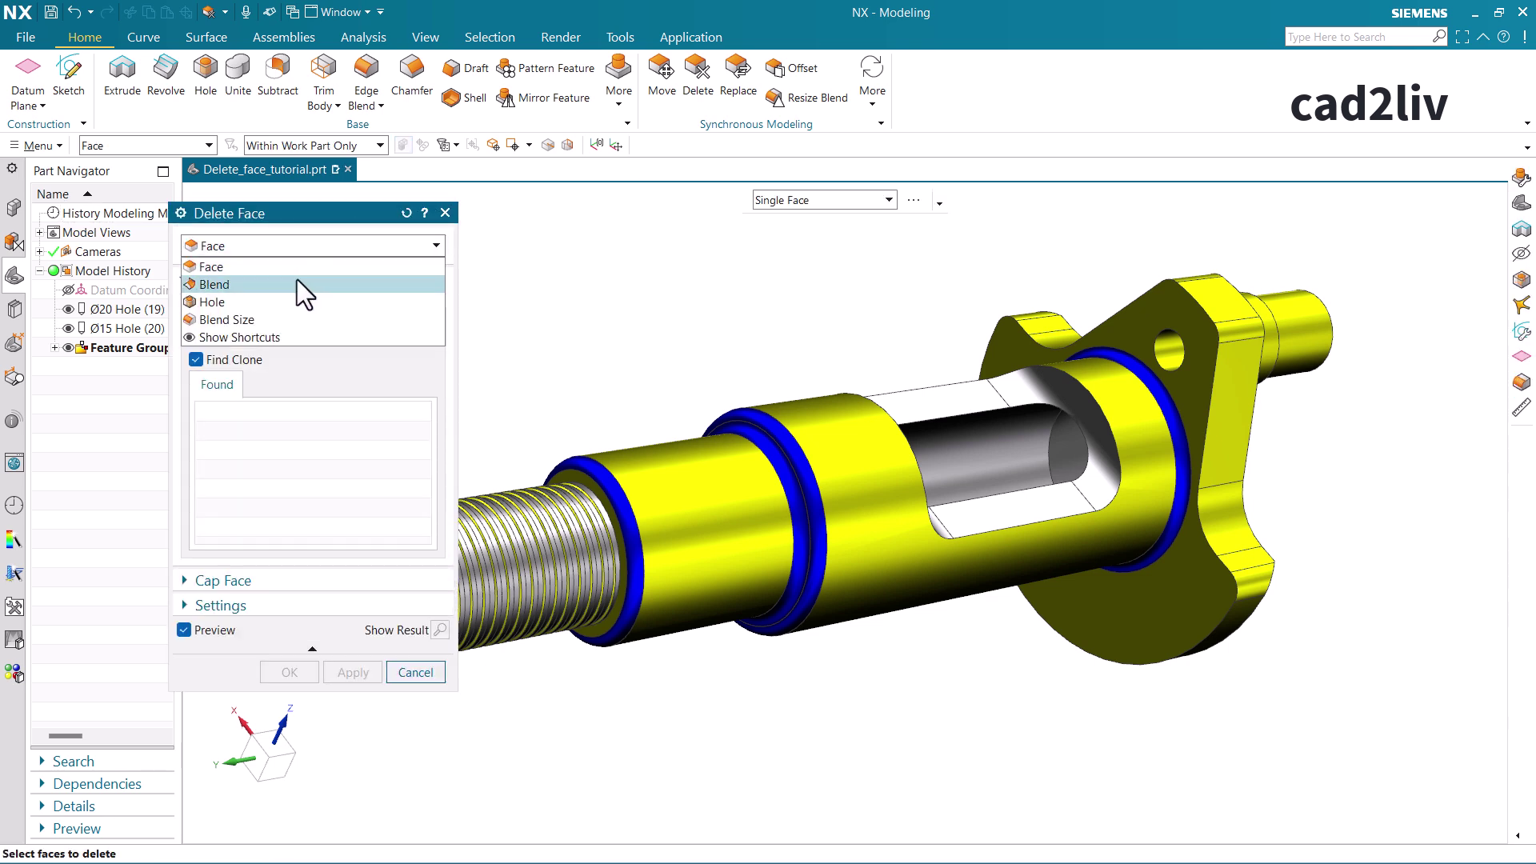
{"action": "left_click", "coordinate": [304, 285]}
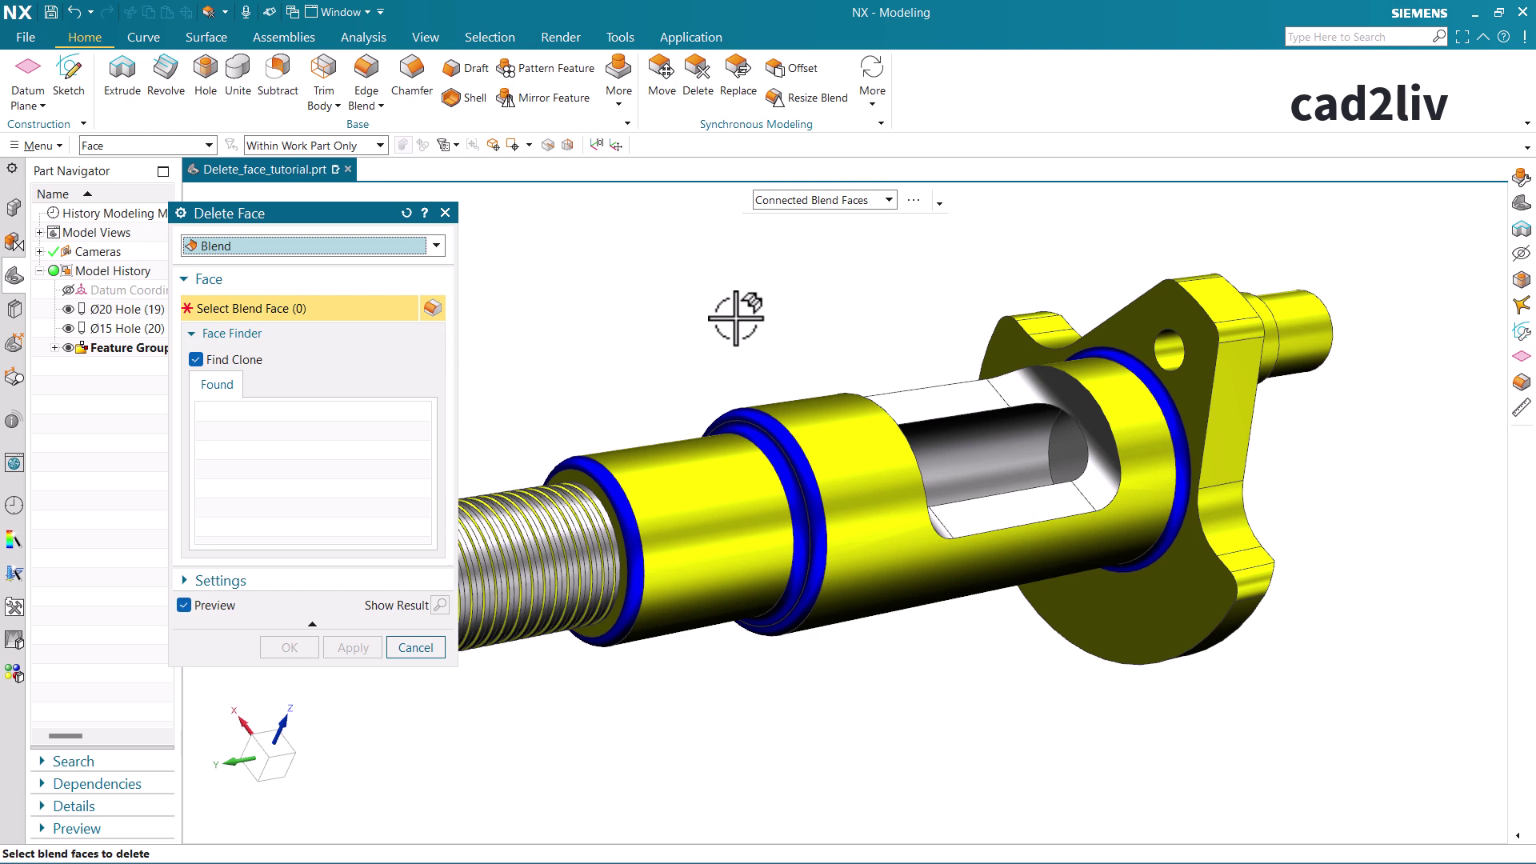
{"action": "scroll", "coordinate": [735, 317], "scroll_direction": "down", "scroll_amount": 3}
{"action": "scroll", "coordinate": [631, 357], "scroll_direction": "up", "scroll_amount": 4}
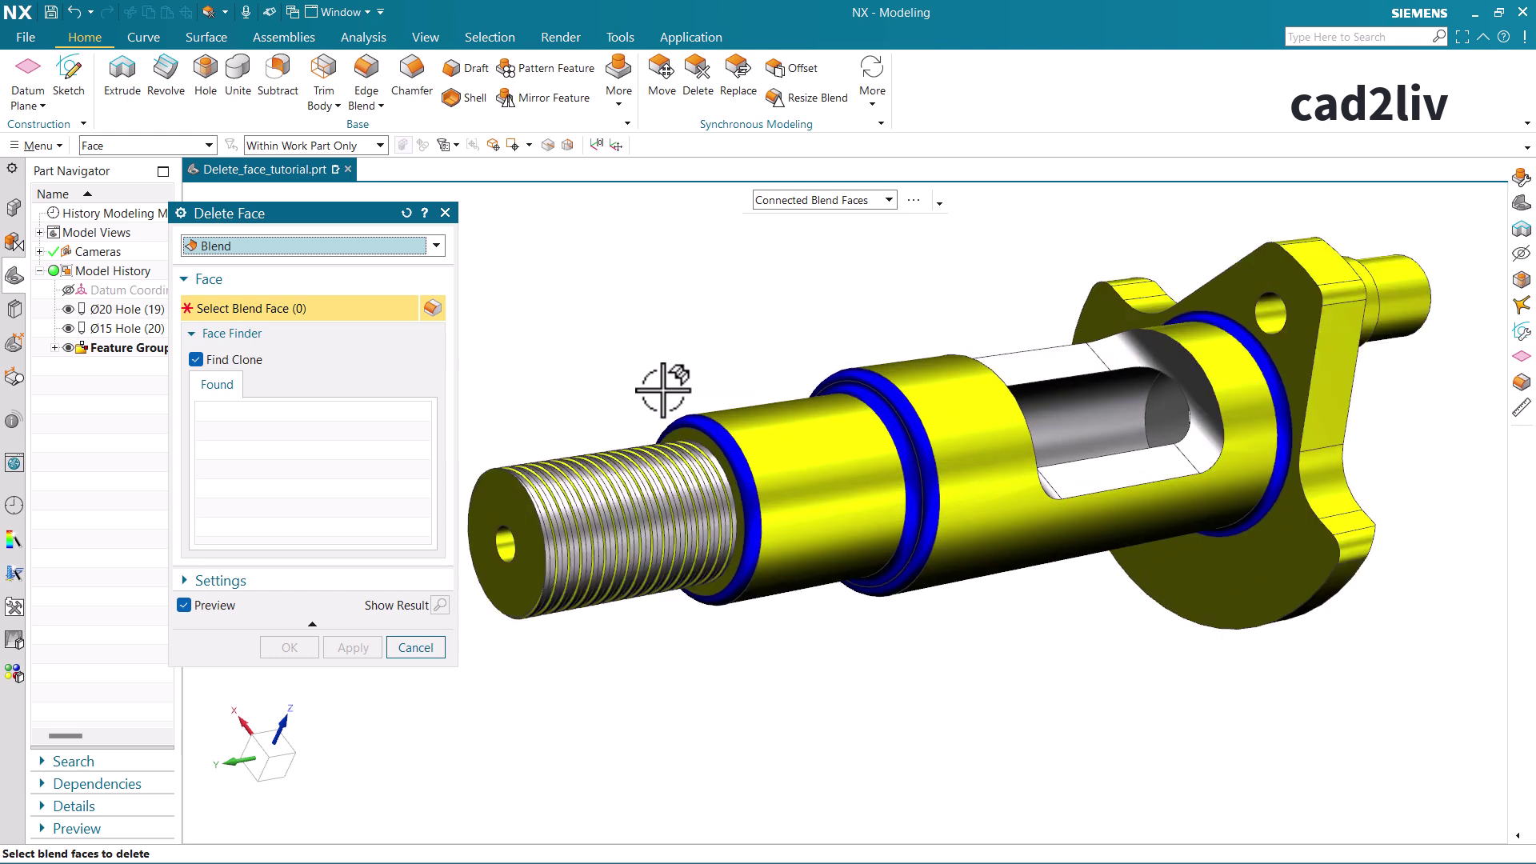
{"action": "scroll", "coordinate": [663, 389], "scroll_direction": "down", "scroll_amount": 4}
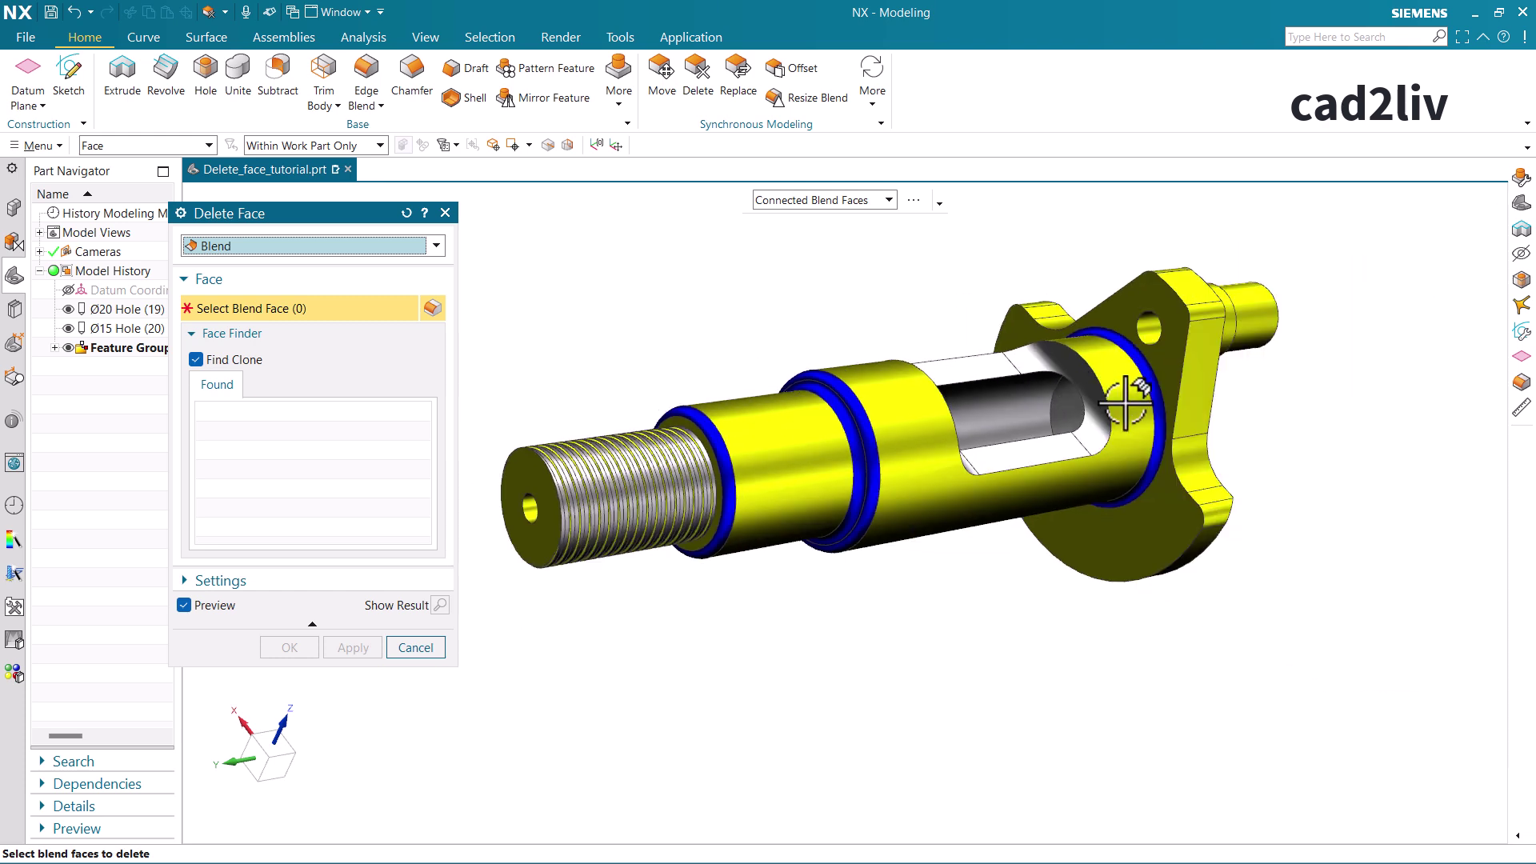
{"action": "left_click", "coordinate": [718, 438]}
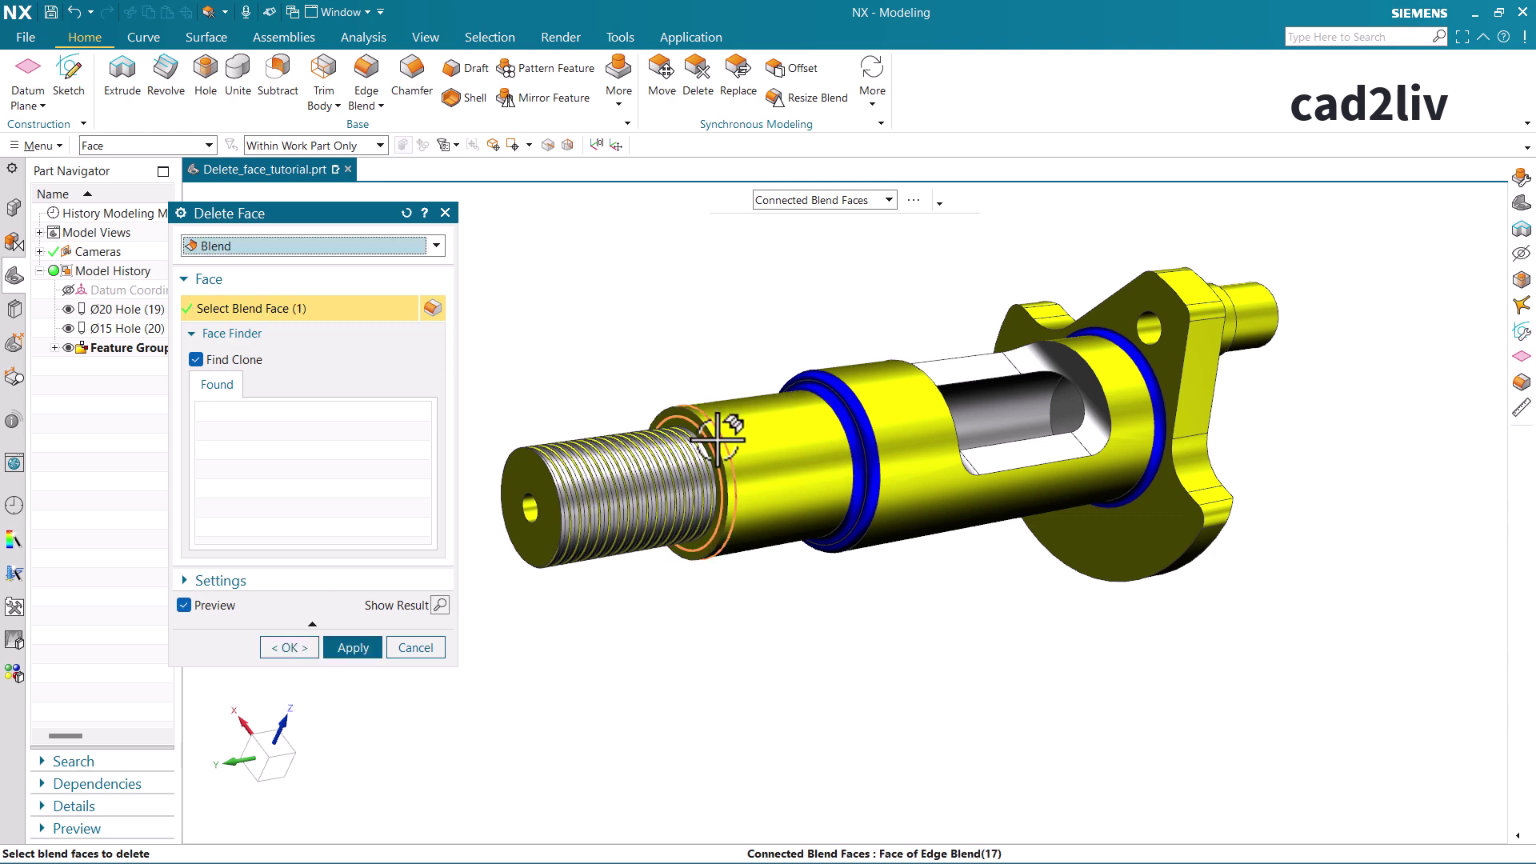
{"action": "scroll", "coordinate": [729, 444], "scroll_direction": "down", "scroll_amount": 2}
{"action": "scroll", "coordinate": [730, 443], "scroll_direction": "up", "scroll_amount": 3}
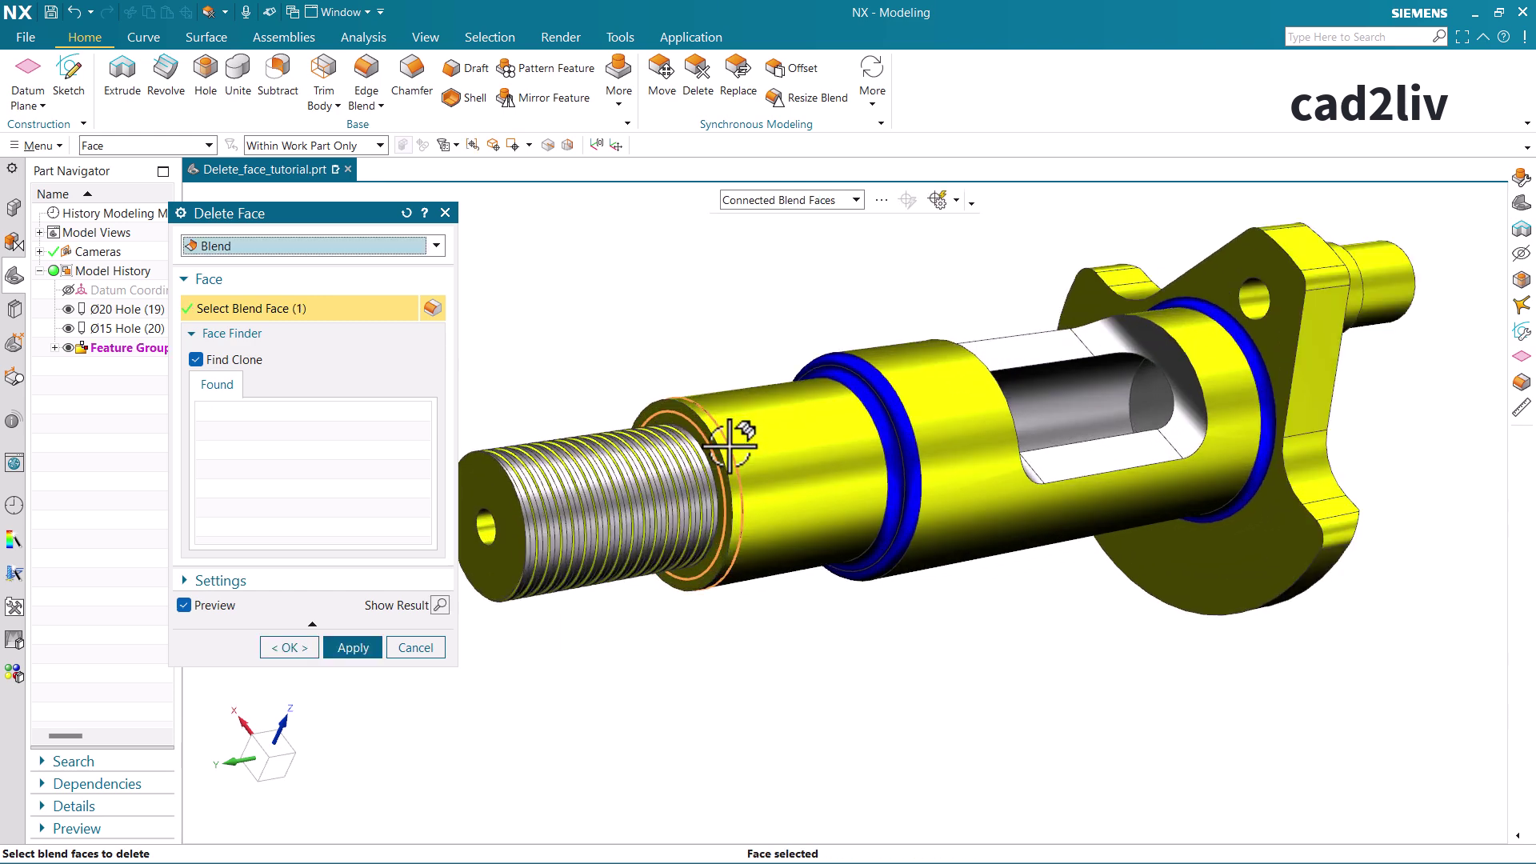
{"action": "scroll", "coordinate": [729, 445], "scroll_direction": "up", "scroll_amount": 2}
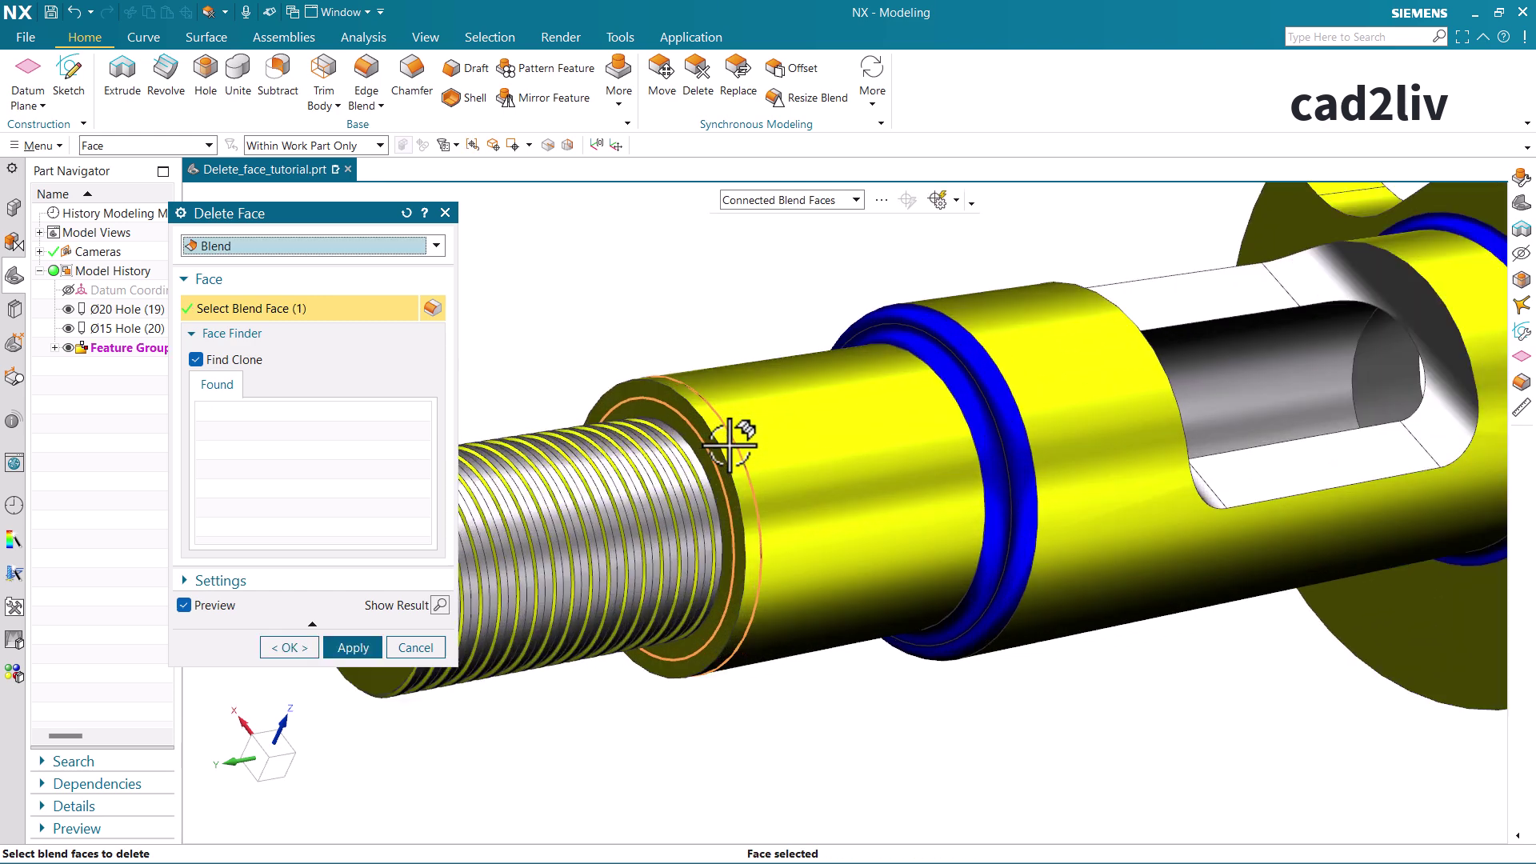
{"action": "left_click", "coordinate": [352, 647]}
Step: Preview the removal of the blend where the shaft meets the flange and cancel without applying it
{"action": "scroll", "coordinate": [698, 439], "scroll_direction": "down", "scroll_amount": 2}
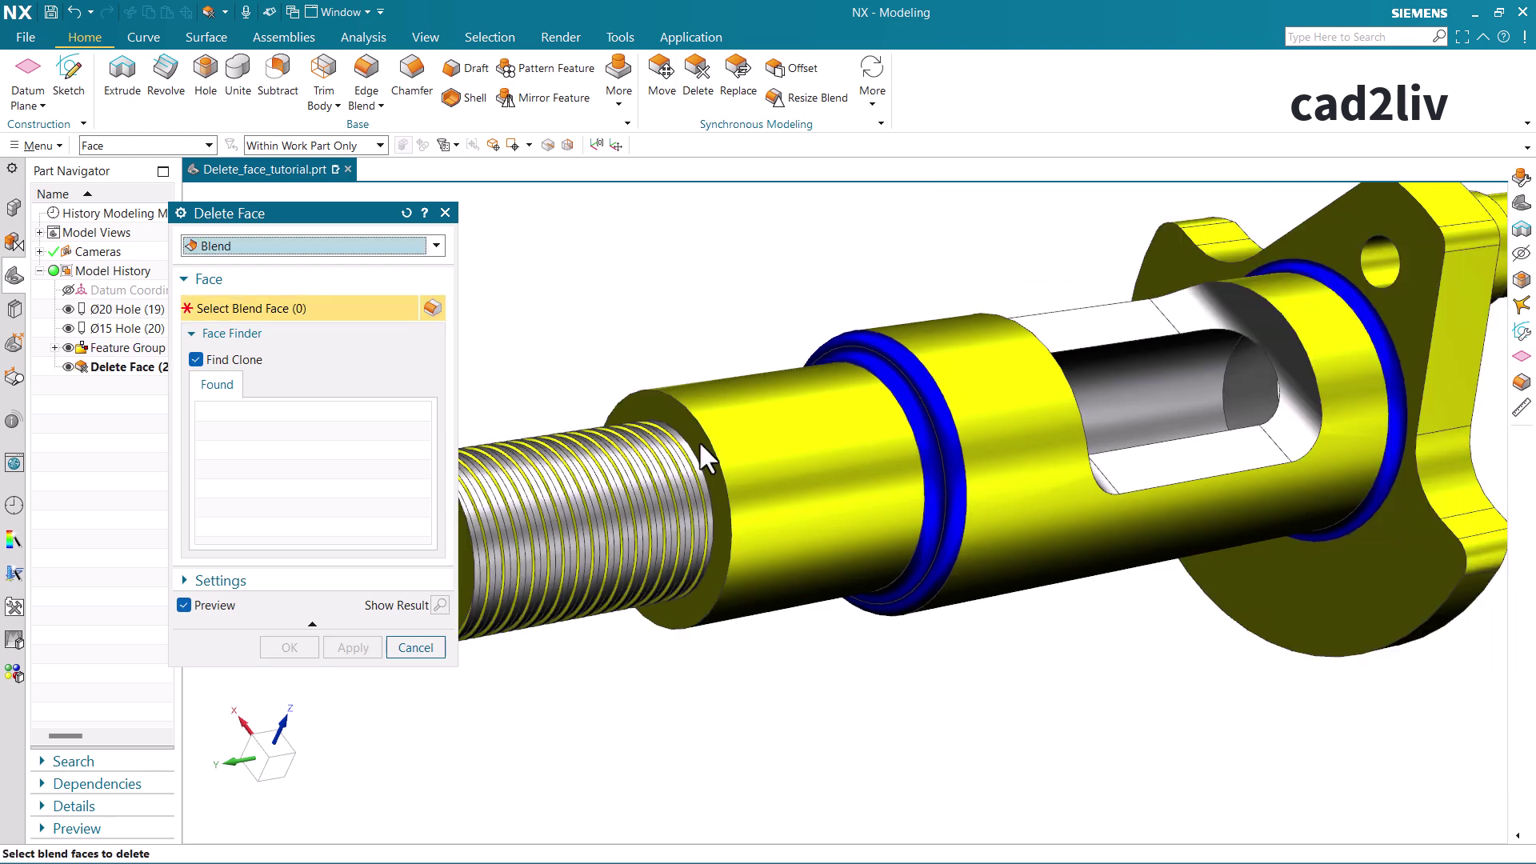
{"action": "scroll", "coordinate": [698, 440], "scroll_direction": "down", "scroll_amount": 2}
{"action": "left_click", "coordinate": [1235, 348]}
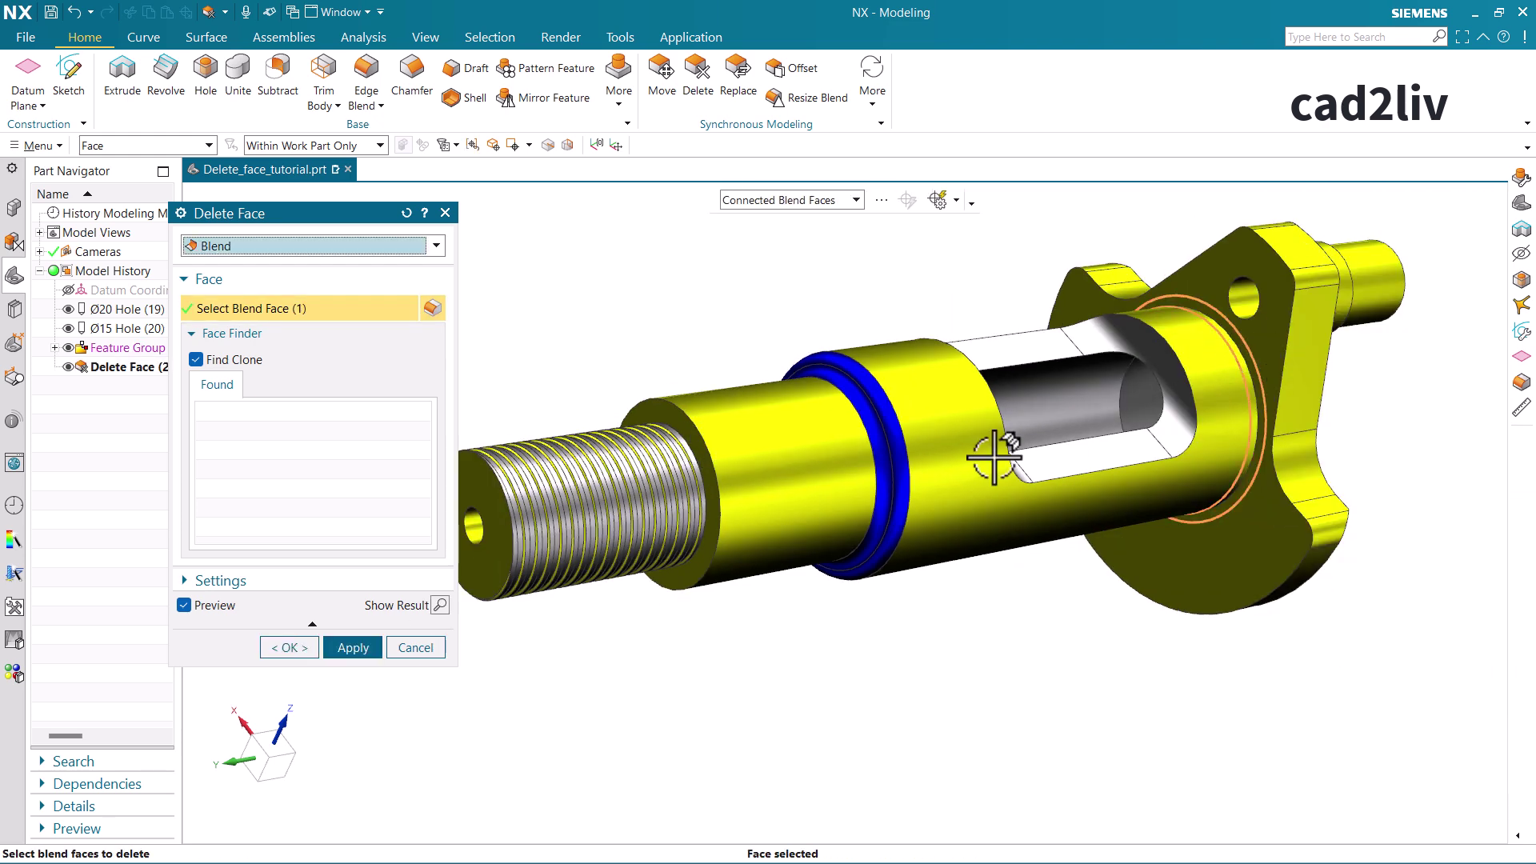
{"action": "scroll", "coordinate": [994, 457], "scroll_direction": "up", "scroll_amount": 4}
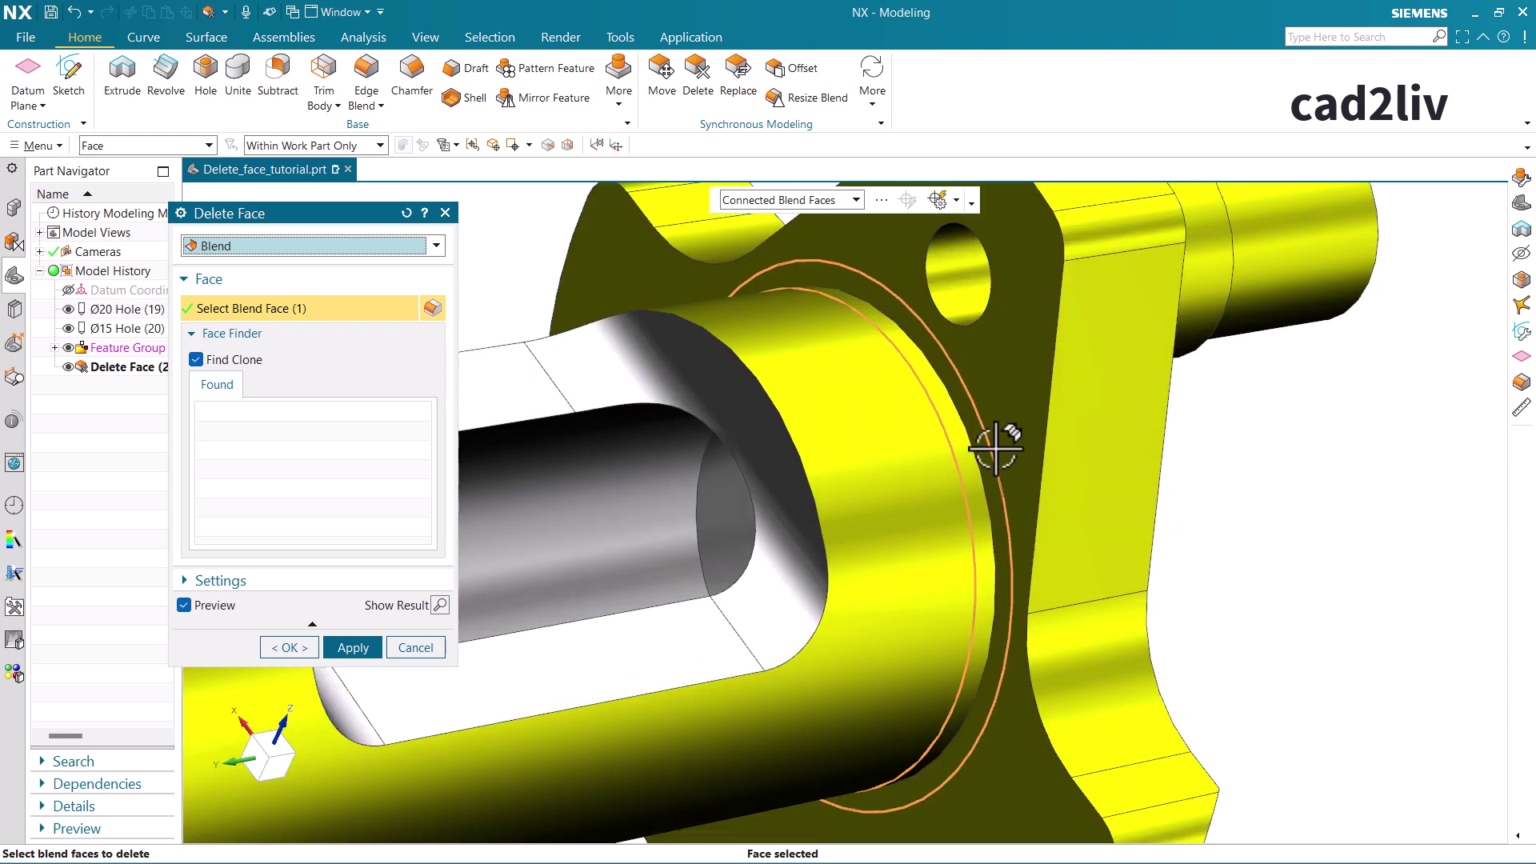
{"action": "left_click", "coordinate": [430, 645]}
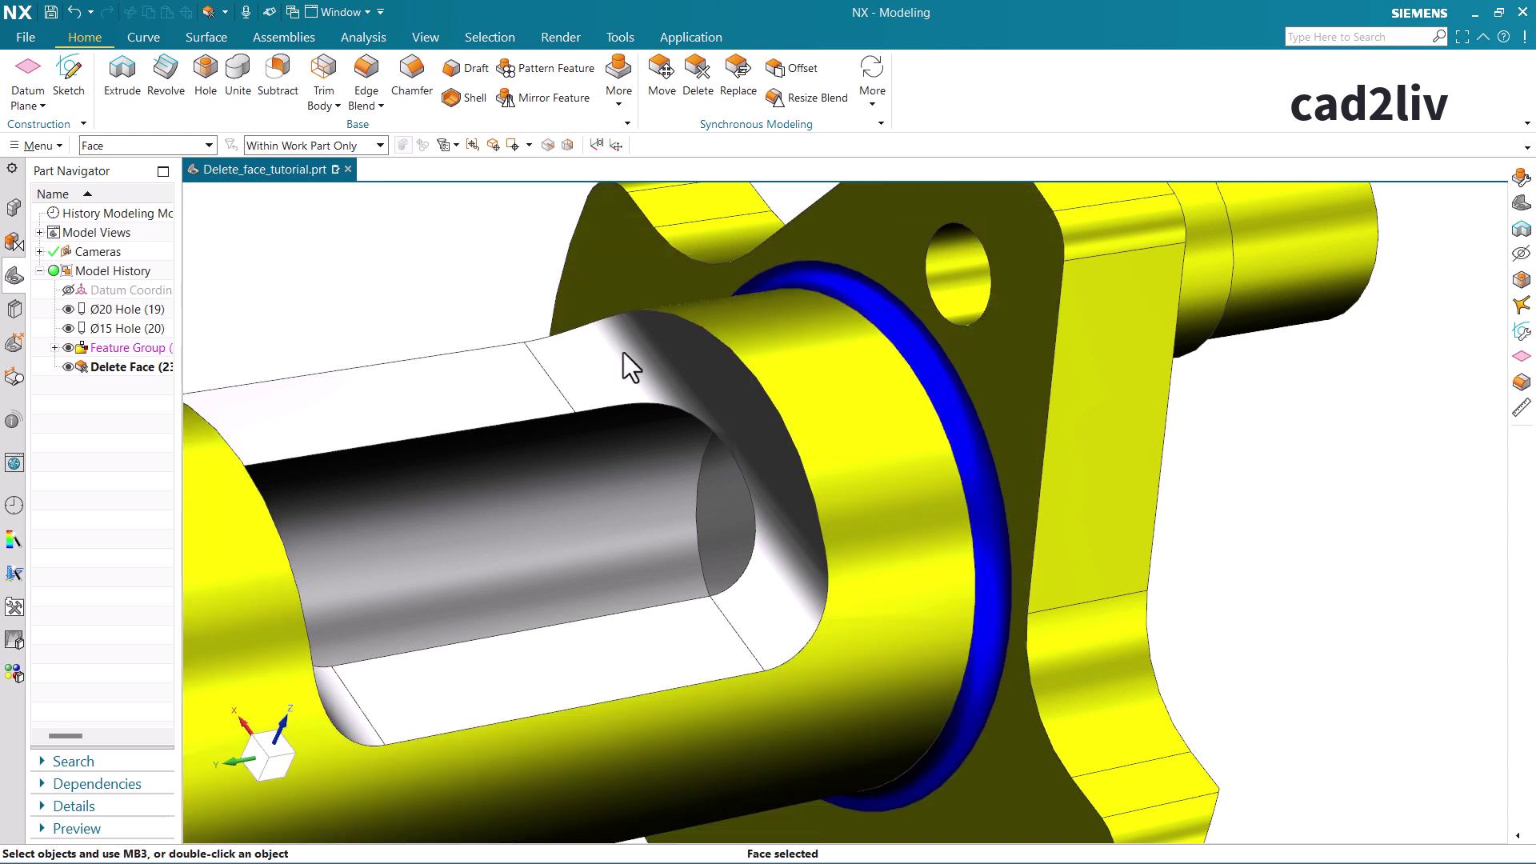
Step: Remove the Delete Face feature from the model history to restore the shoulder blend beside the thread
{"action": "scroll", "coordinate": [630, 368], "scroll_direction": "down", "scroll_amount": 5}
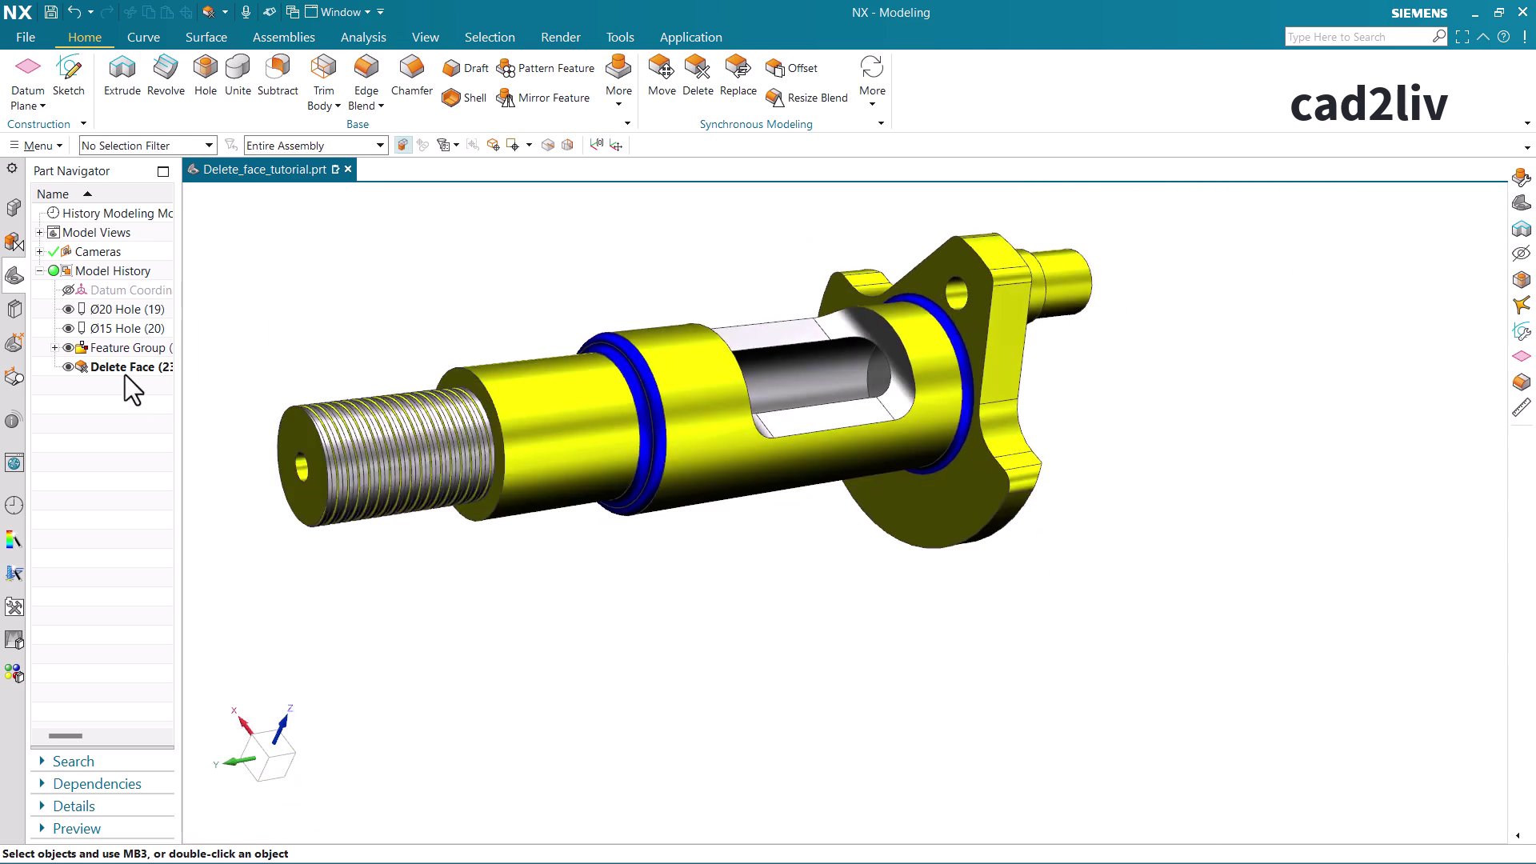
{"action": "key", "text": "Delete"}
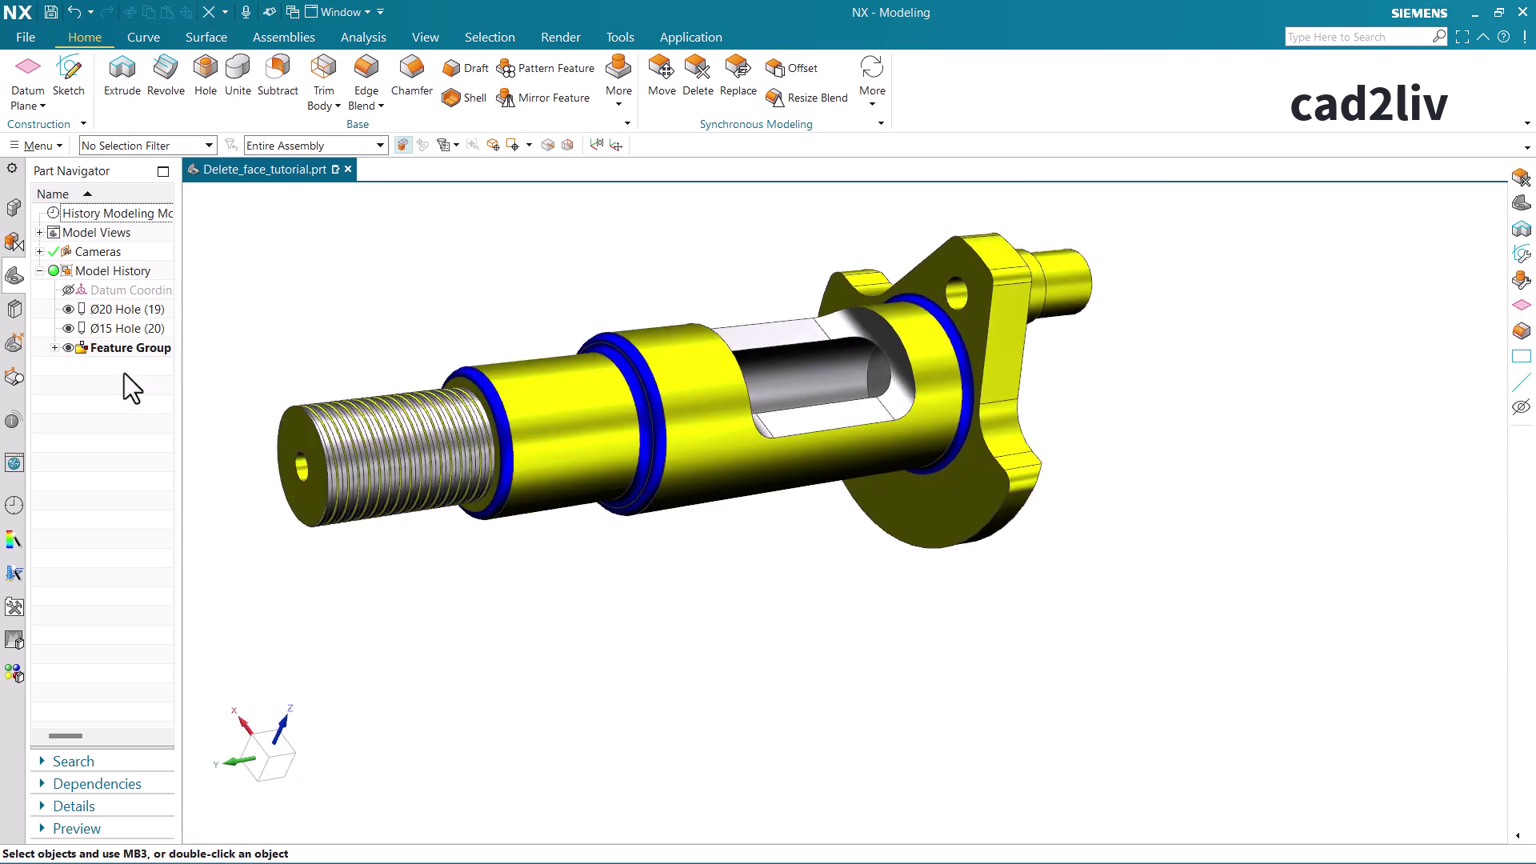
Step: Use Delete Face with the Hole type and a 16 mm hole size limit to select the hole in the threaded end
{"action": "scroll", "coordinate": [903, 528], "scroll_direction": "down", "scroll_amount": 2}
{"action": "scroll", "coordinate": [818, 345], "scroll_direction": "up", "scroll_amount": 1}
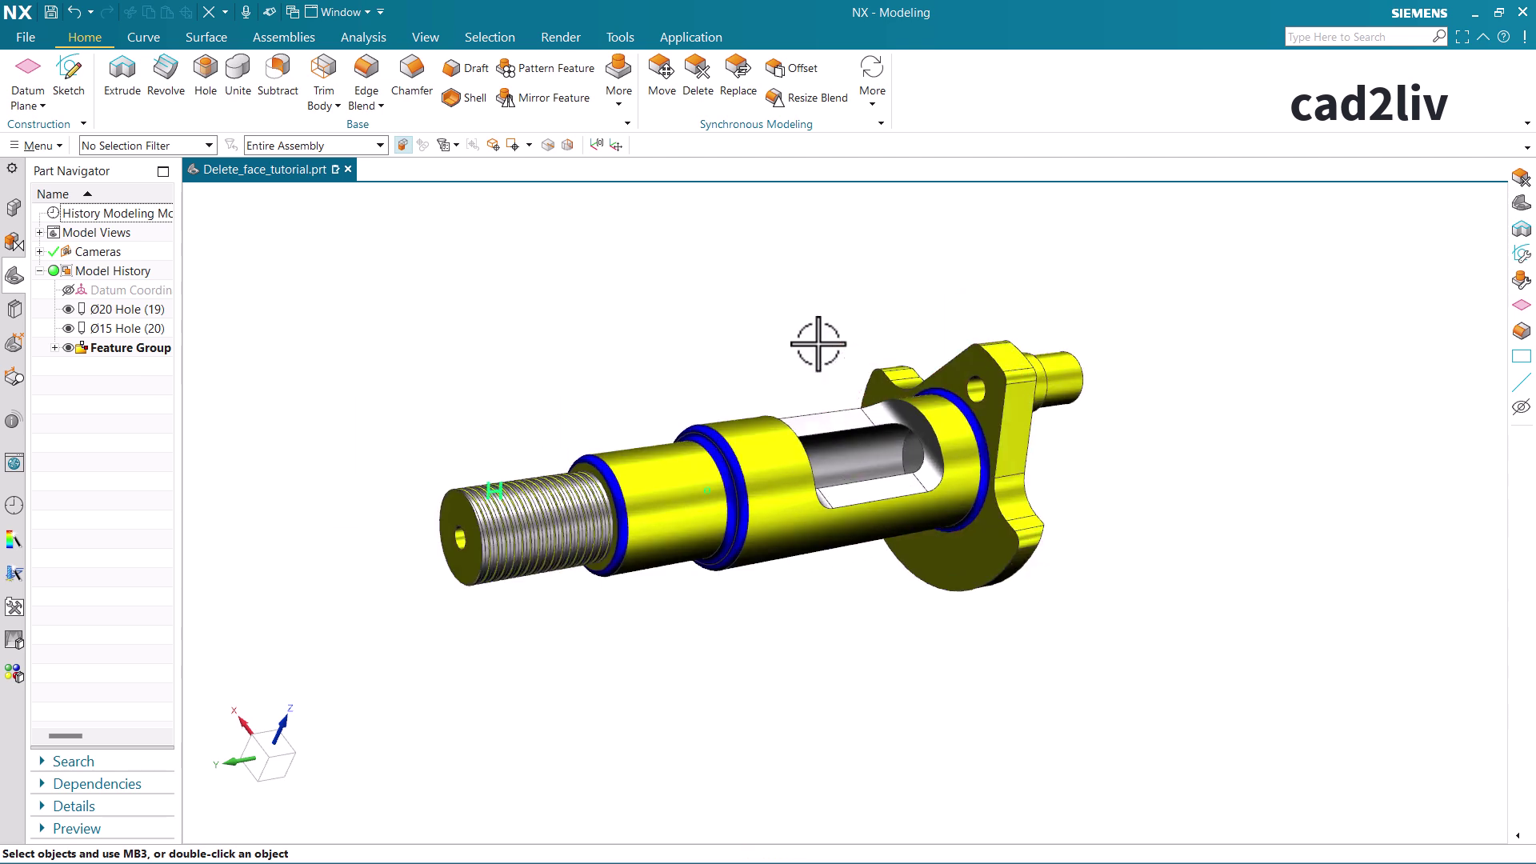
{"action": "left_click", "coordinate": [706, 67]}
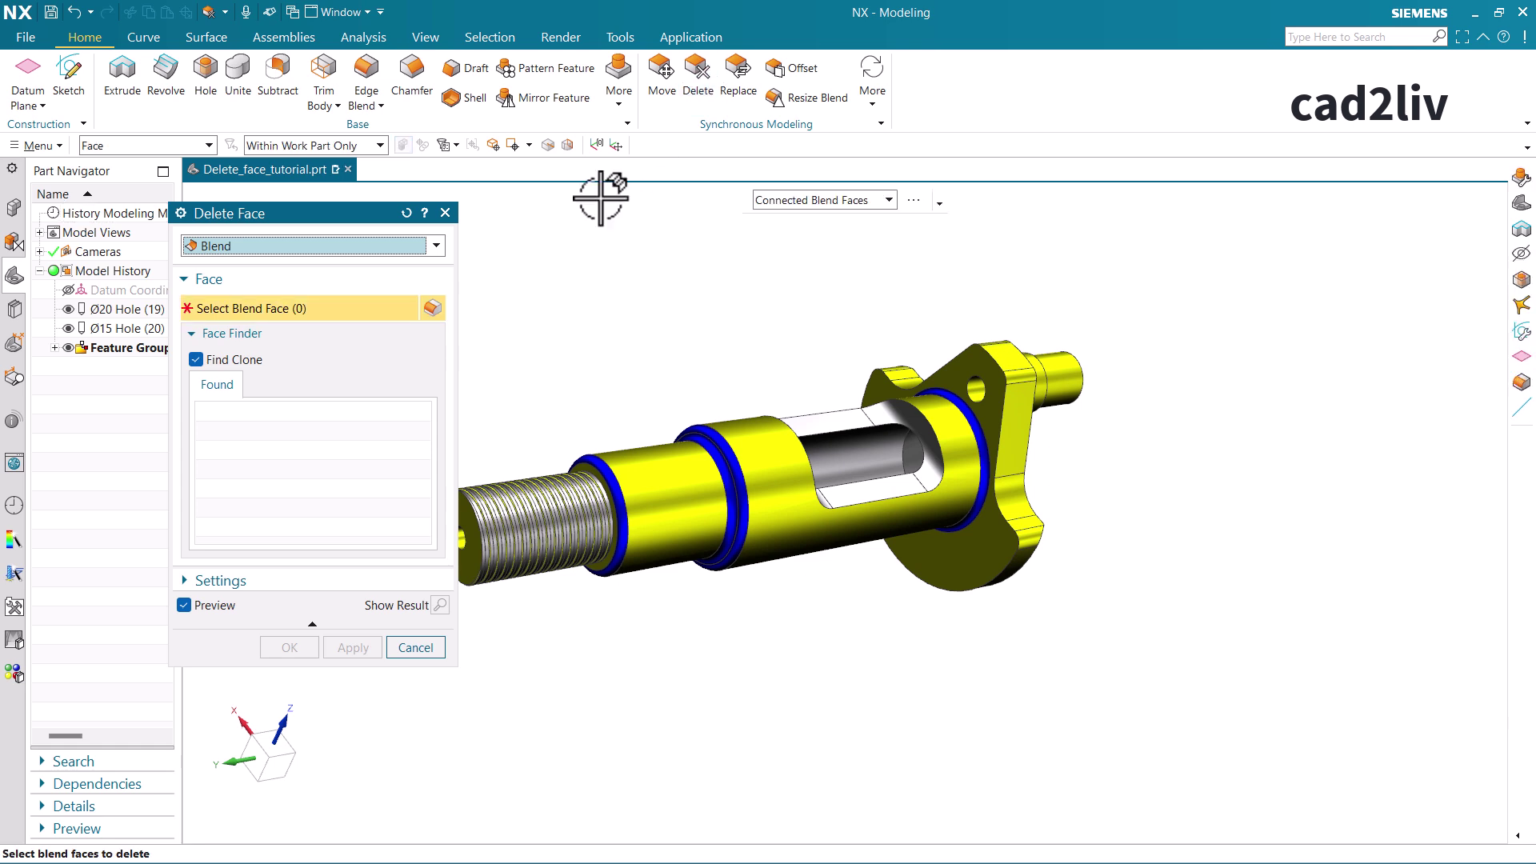
{"action": "left_click", "coordinate": [367, 242]}
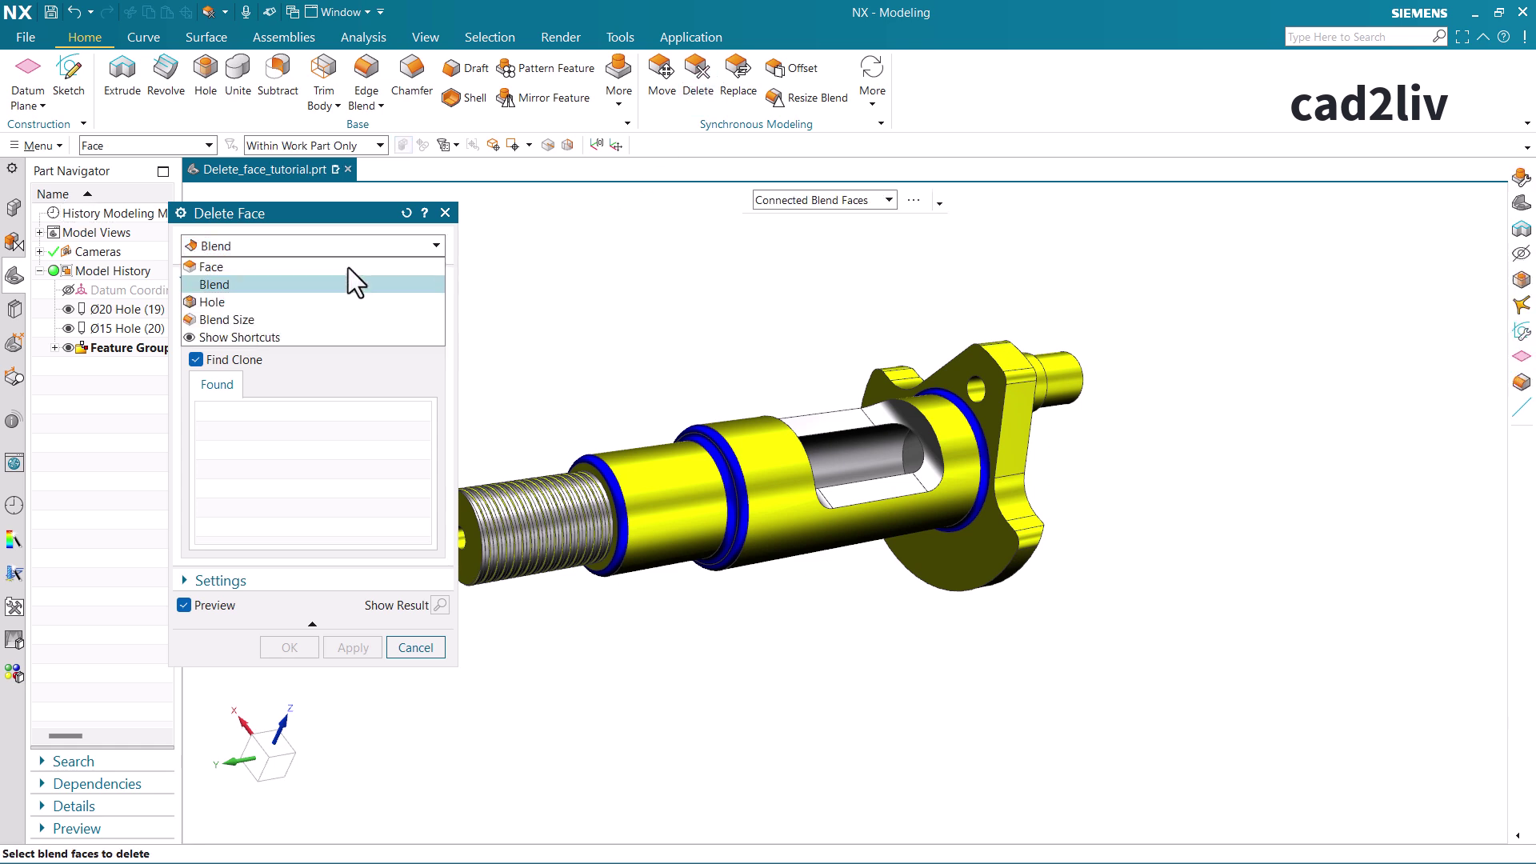
{"action": "left_click", "coordinate": [328, 307]}
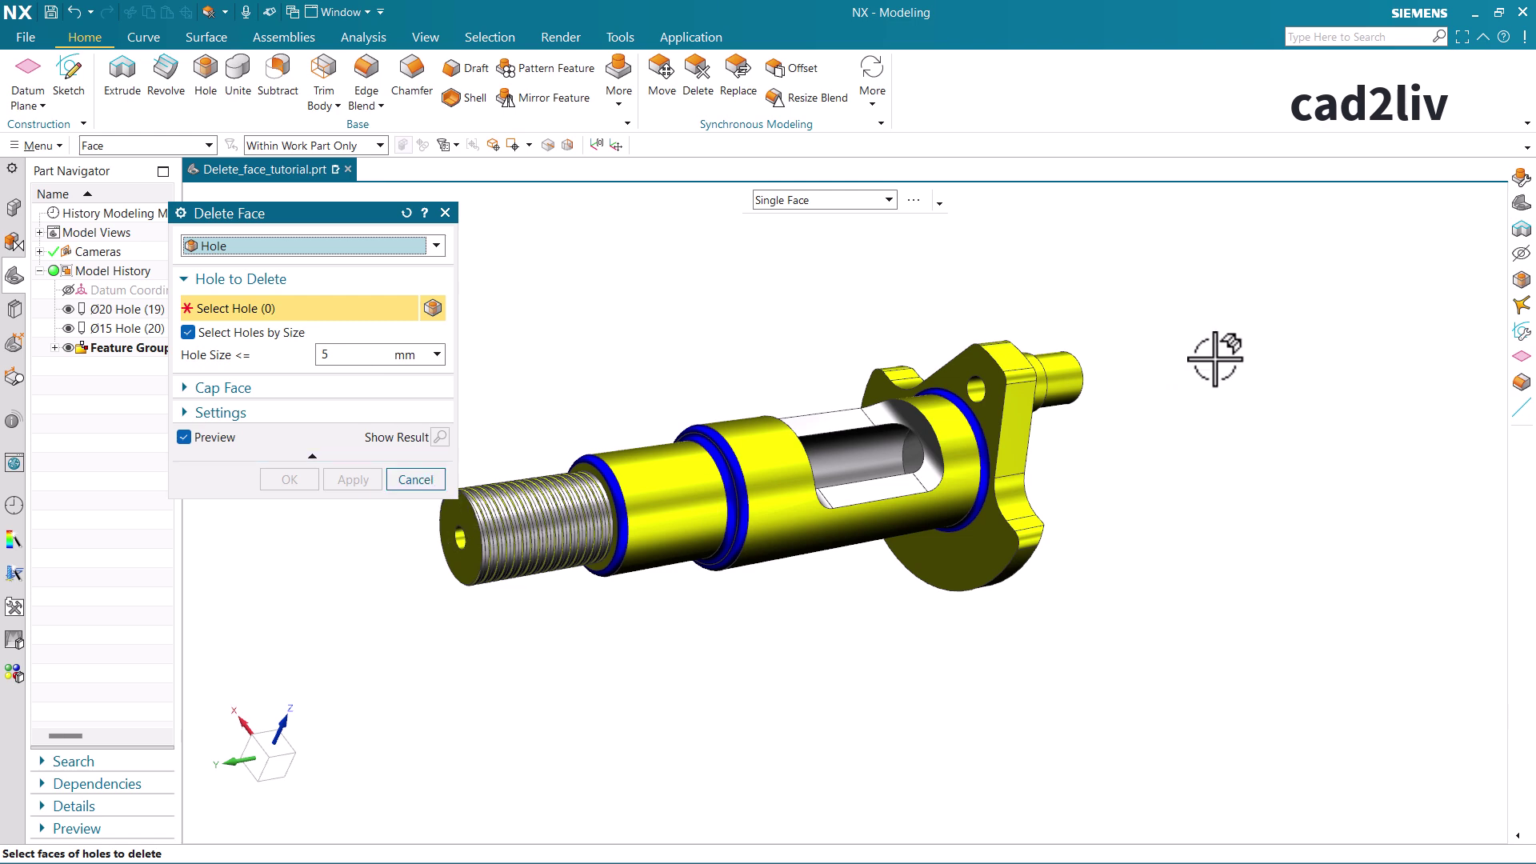
{"action": "scroll", "coordinate": [1091, 378], "scroll_direction": "up", "scroll_amount": 5}
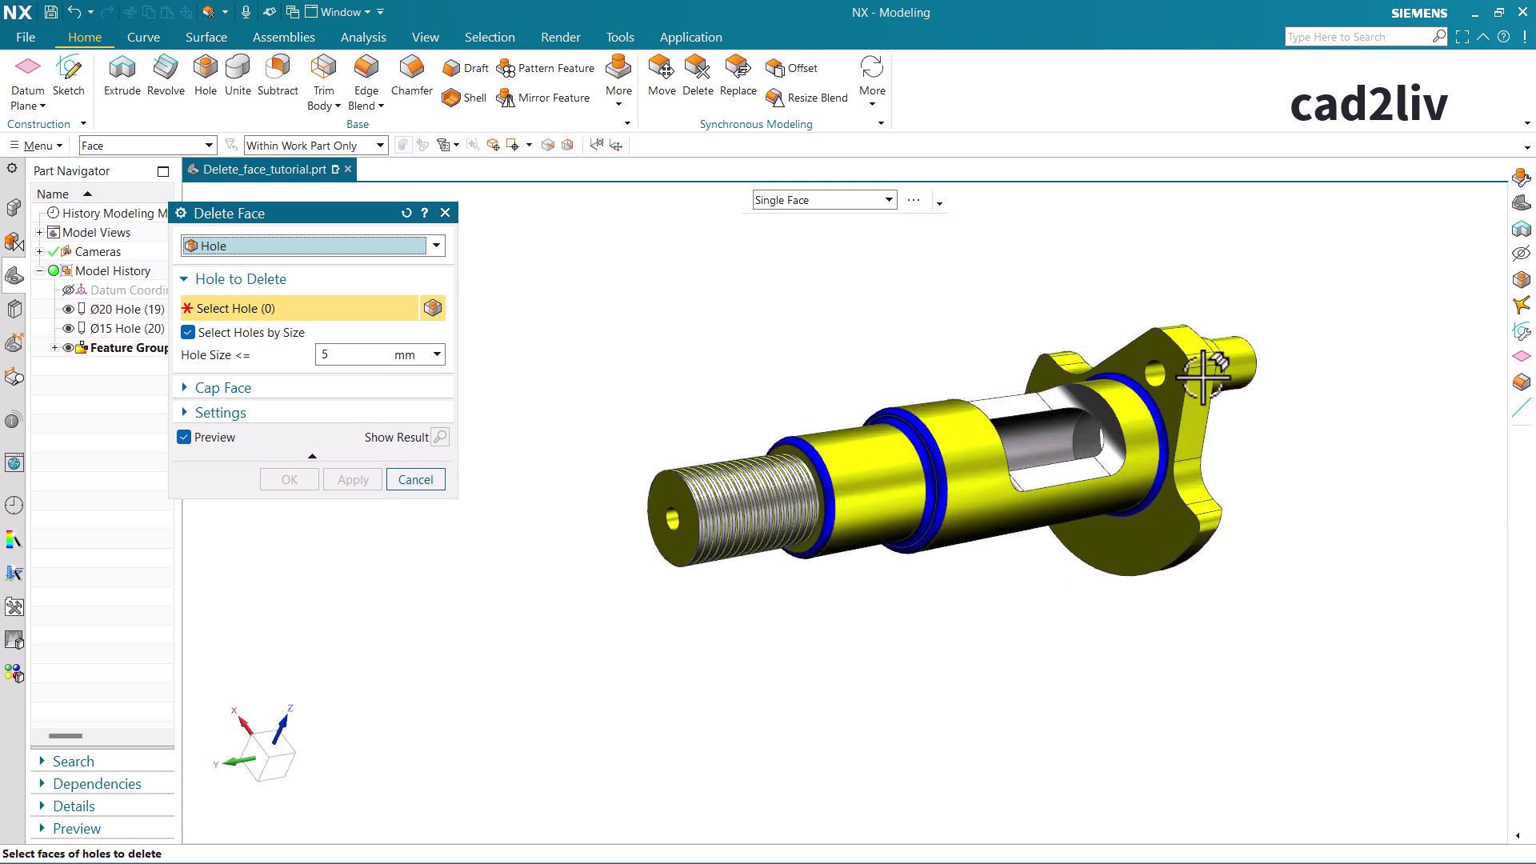
{"action": "scroll", "coordinate": [1106, 374], "scroll_direction": "down", "scroll_amount": 4}
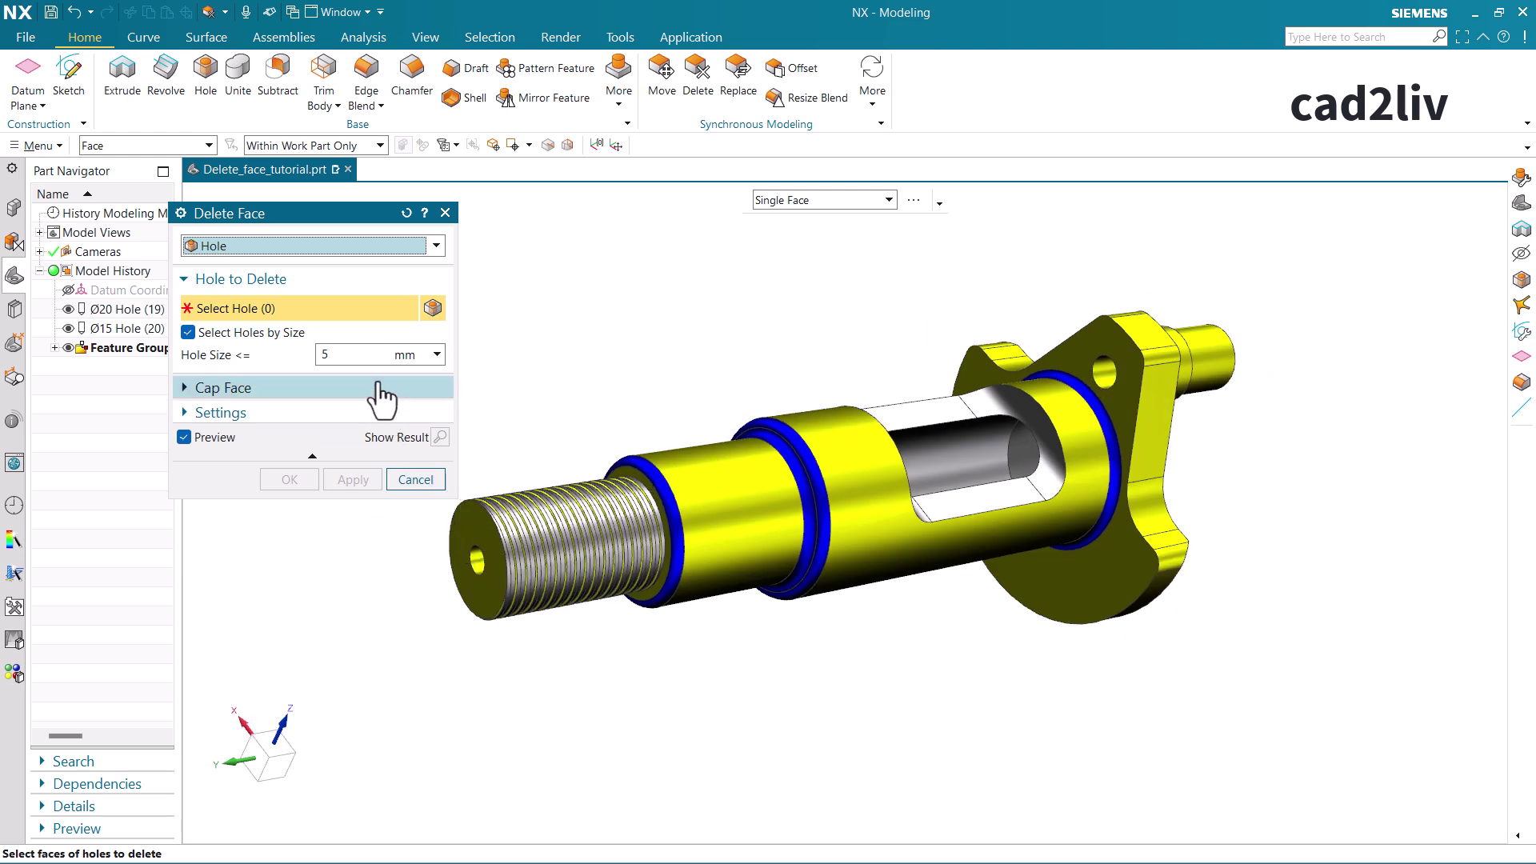
{"action": "double_click", "coordinate": [363, 355]}
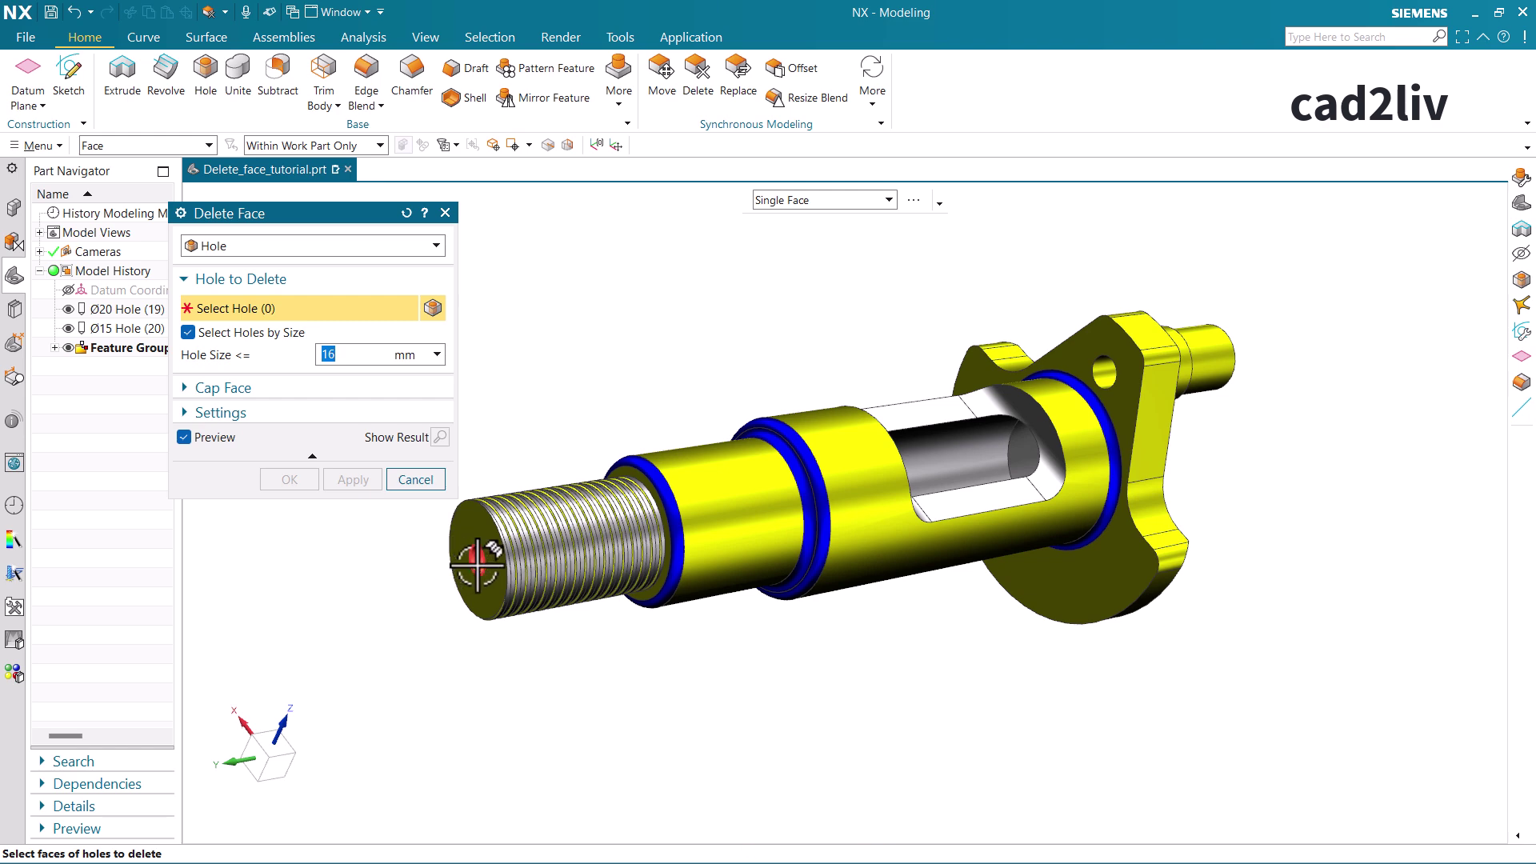
{"action": "scroll", "coordinate": [477, 565], "scroll_direction": "down", "scroll_amount": 2}
{"action": "scroll", "coordinate": [832, 526], "scroll_direction": "up", "scroll_amount": 5}
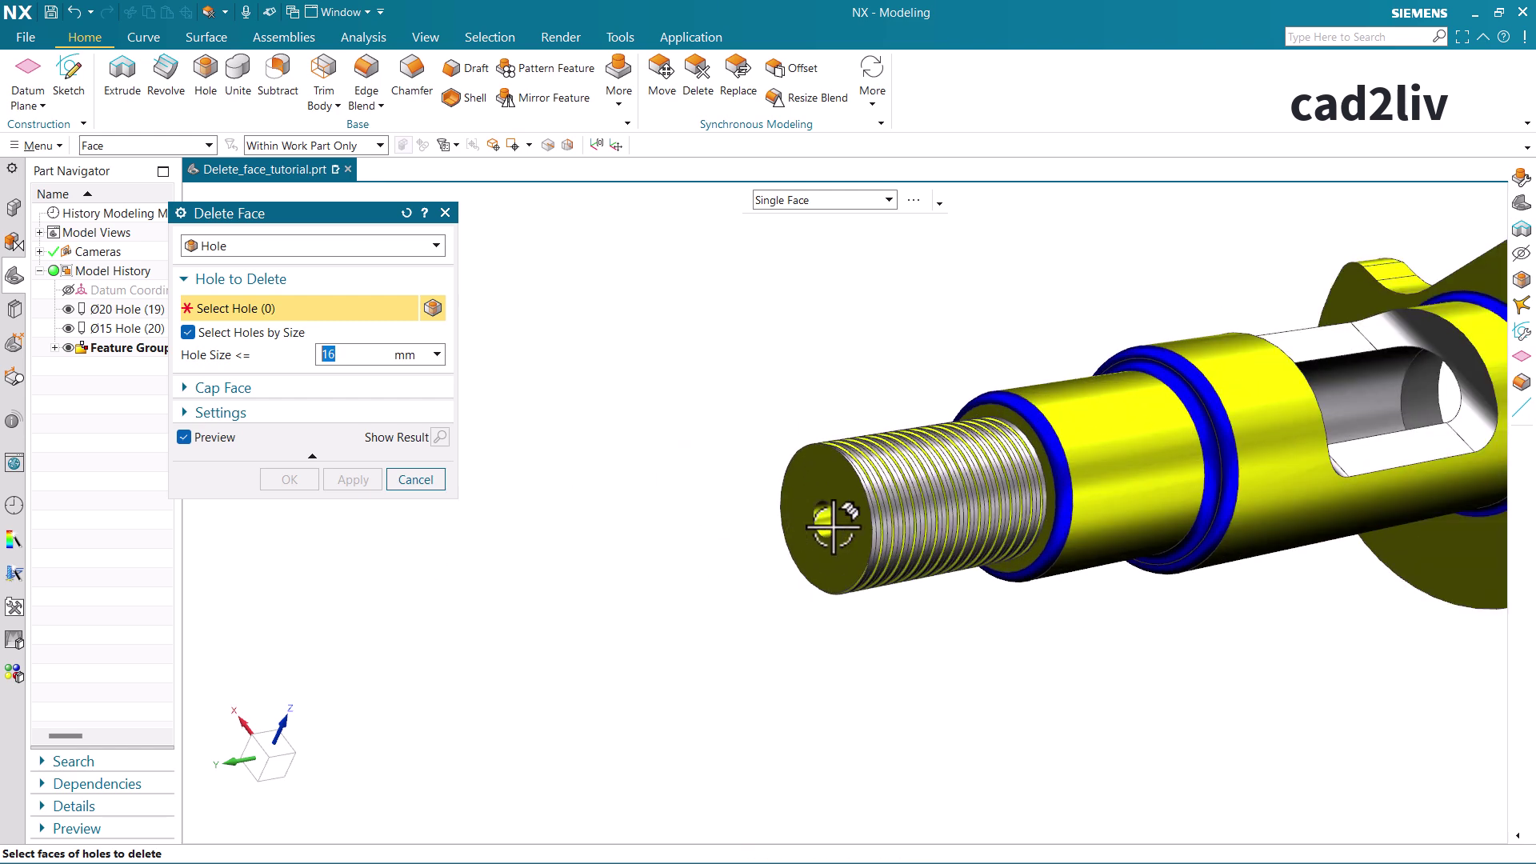
{"action": "left_click", "coordinate": [831, 526]}
{"action": "scroll", "coordinate": [706, 501], "scroll_direction": "down", "scroll_amount": 3}
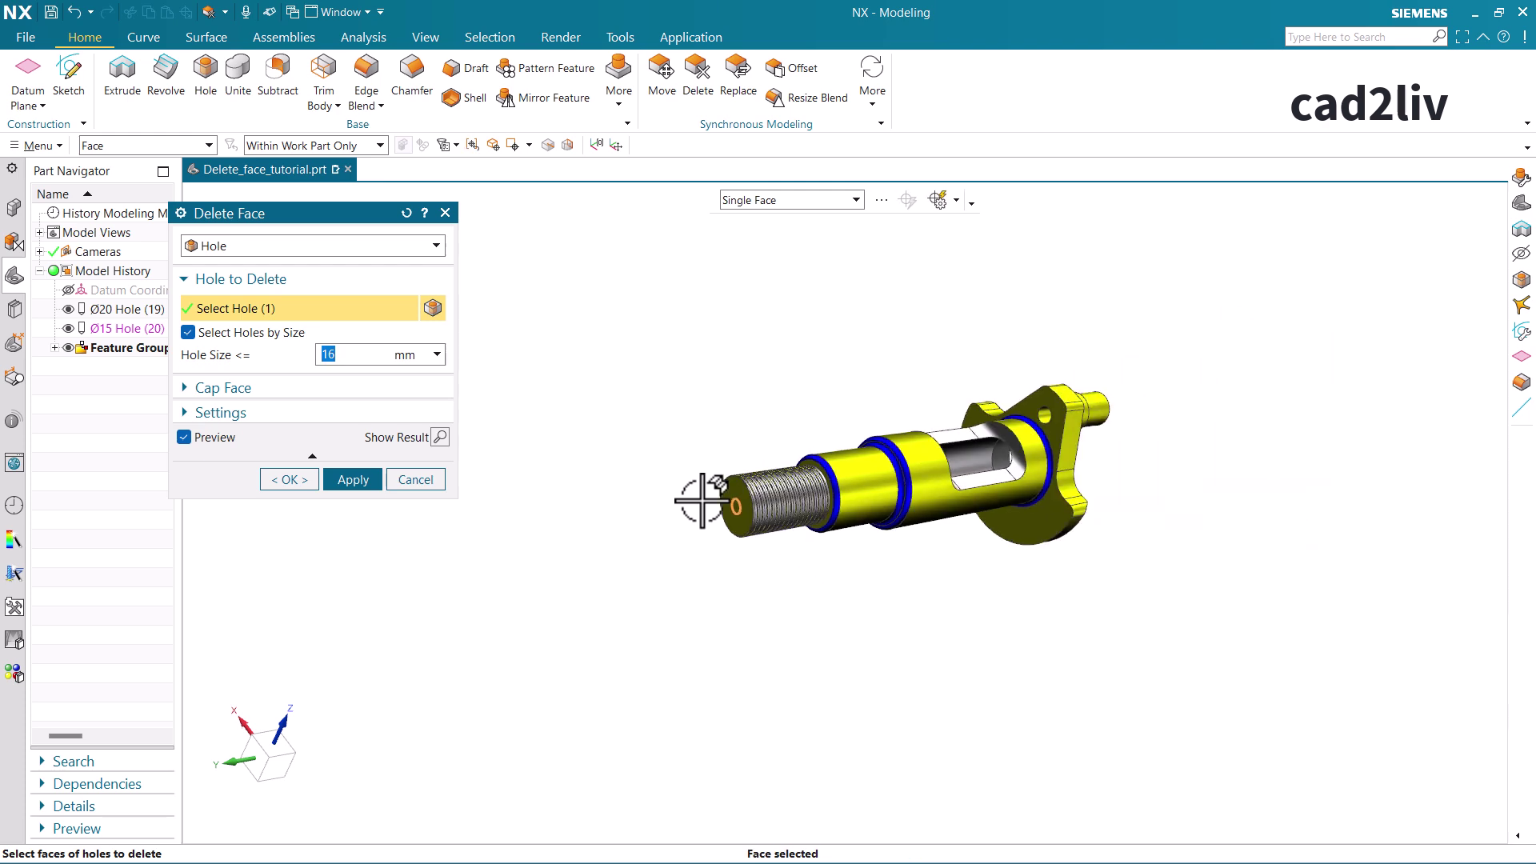
{"action": "scroll", "coordinate": [919, 490], "scroll_direction": "up", "scroll_amount": 2}
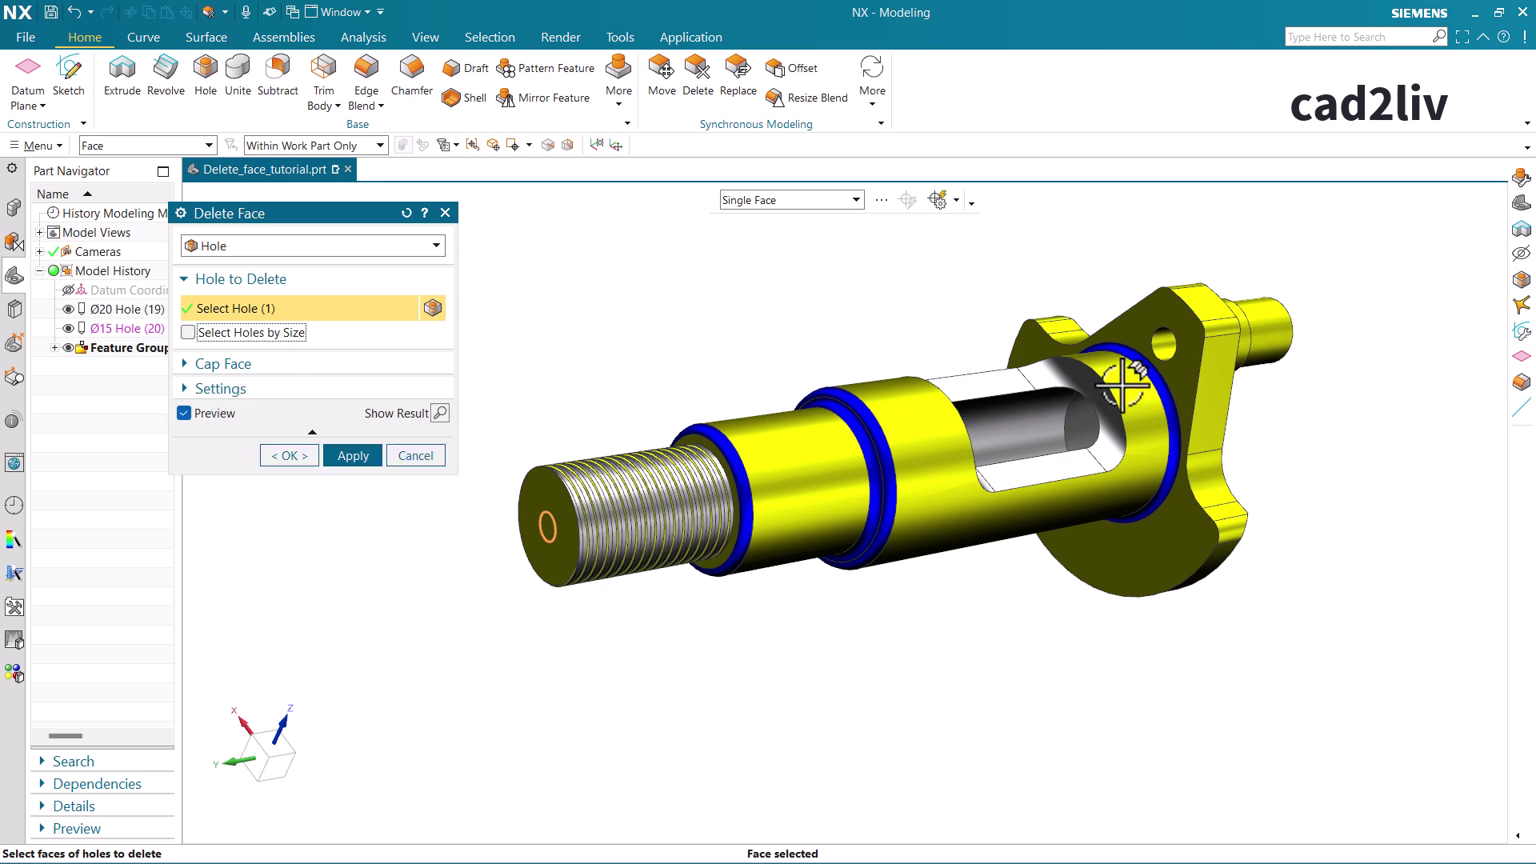
Step: Try adding the flange hole to the selection with selection by size off, turn size selection back on, and reset the Delete Face settings
{"action": "scroll", "coordinate": [1168, 344], "scroll_direction": "up", "scroll_amount": 3}
{"action": "left_click", "coordinate": [1168, 344]}
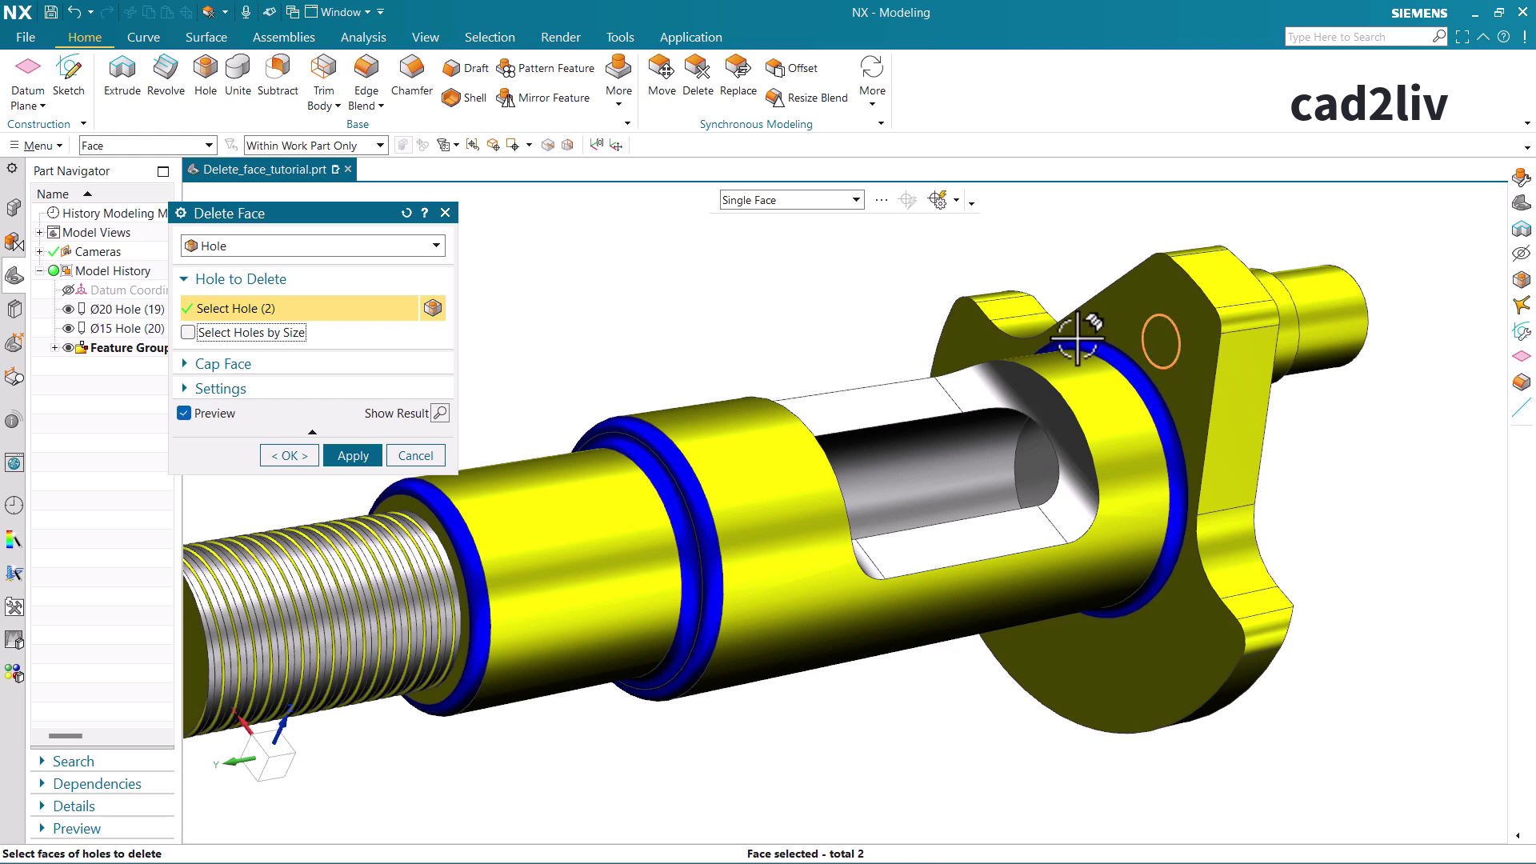
{"action": "scroll", "coordinate": [762, 389], "scroll_direction": "down", "scroll_amount": 3}
{"action": "left_click", "coordinate": [228, 336]}
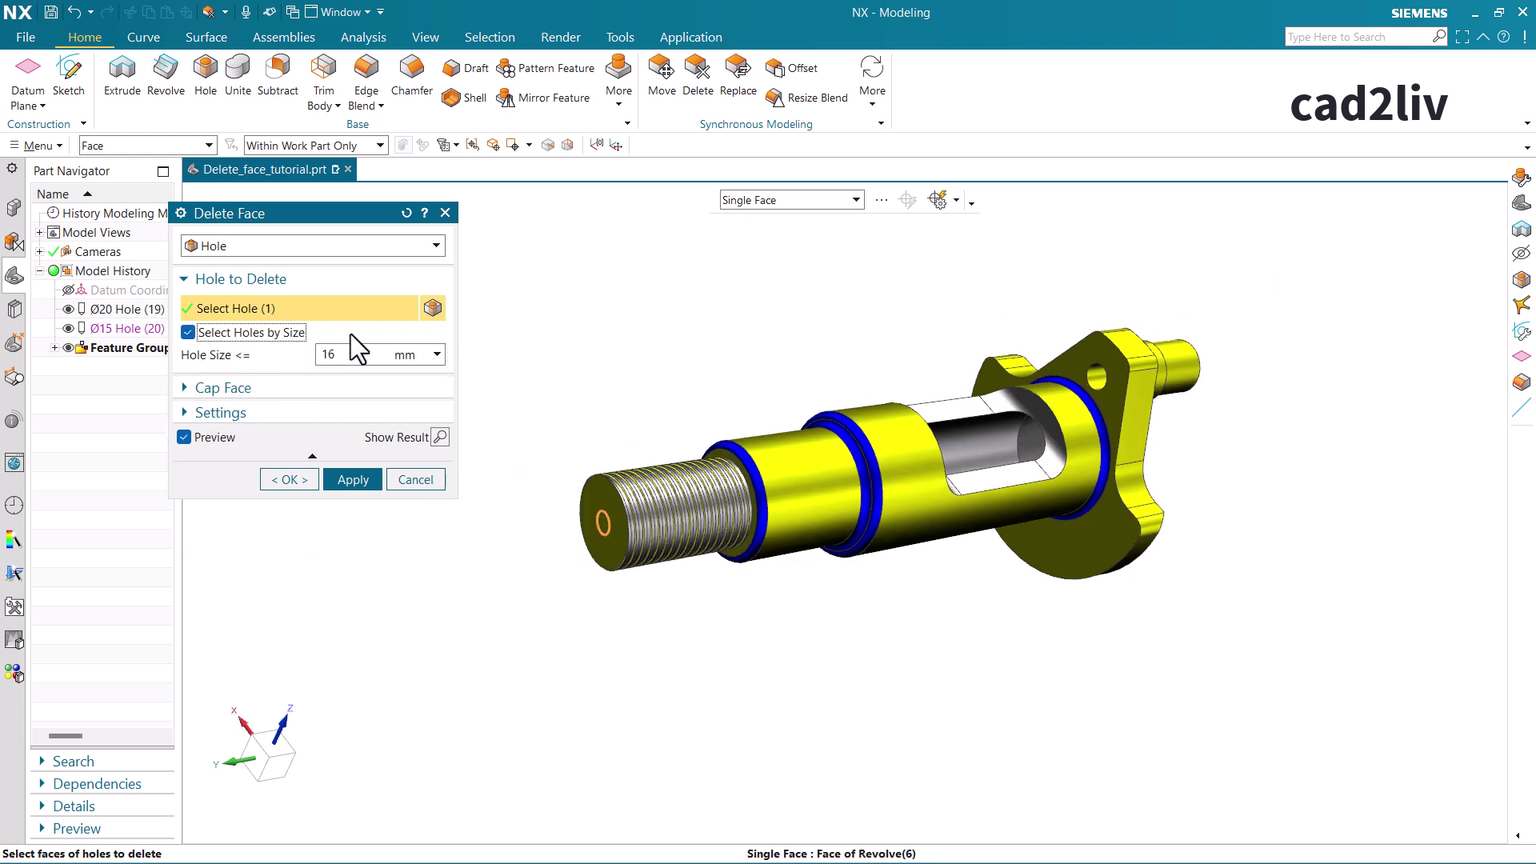
{"action": "left_click", "coordinate": [405, 208]}
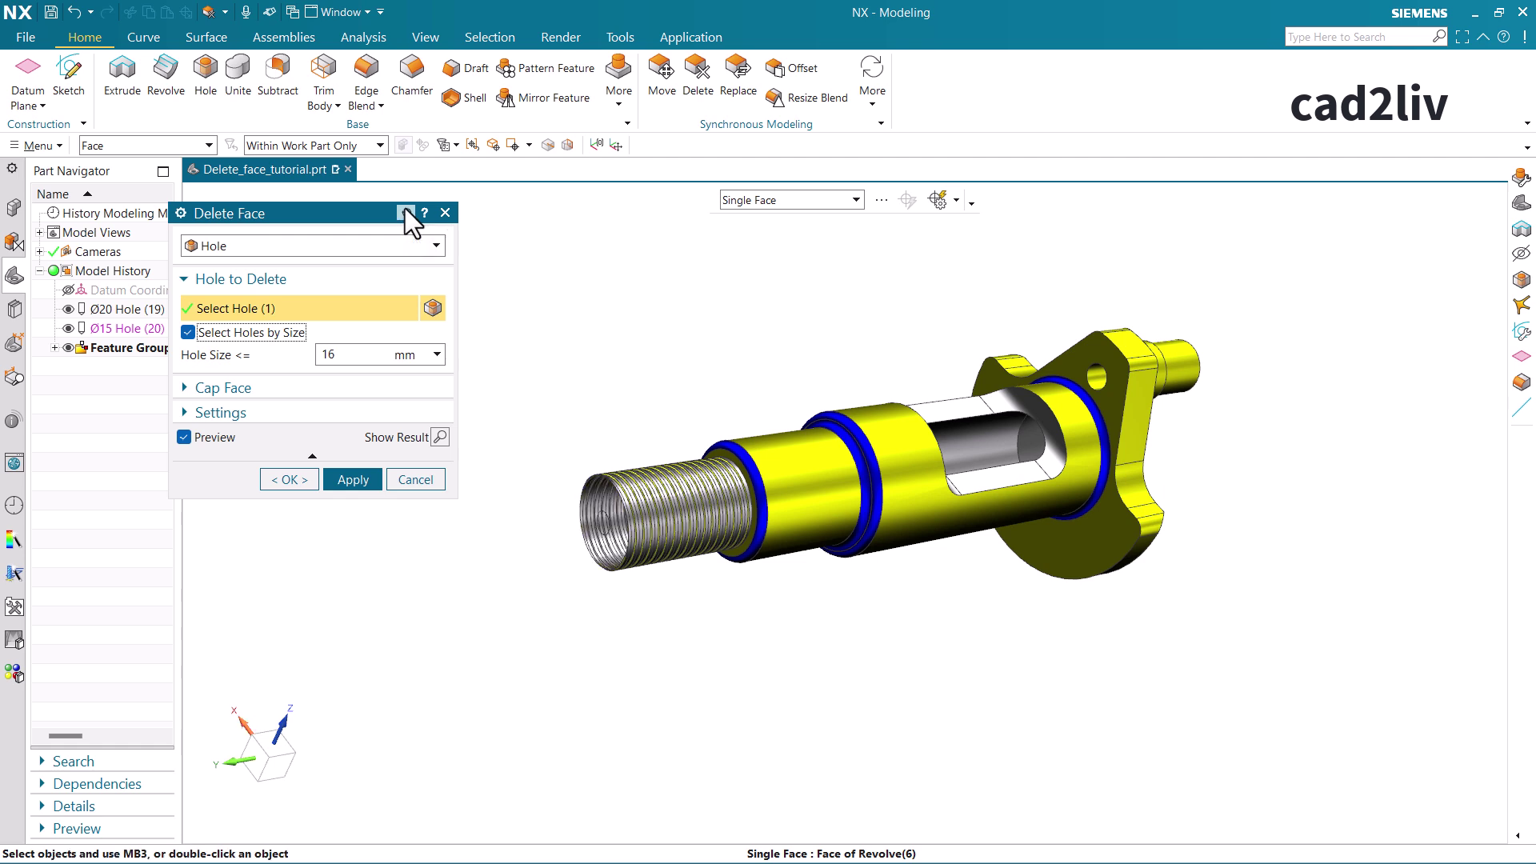
Step: Choose the Hole type with a 21 mm size limit and select the flange hole and the threaded-end hole
{"action": "left_click", "coordinate": [334, 247]}
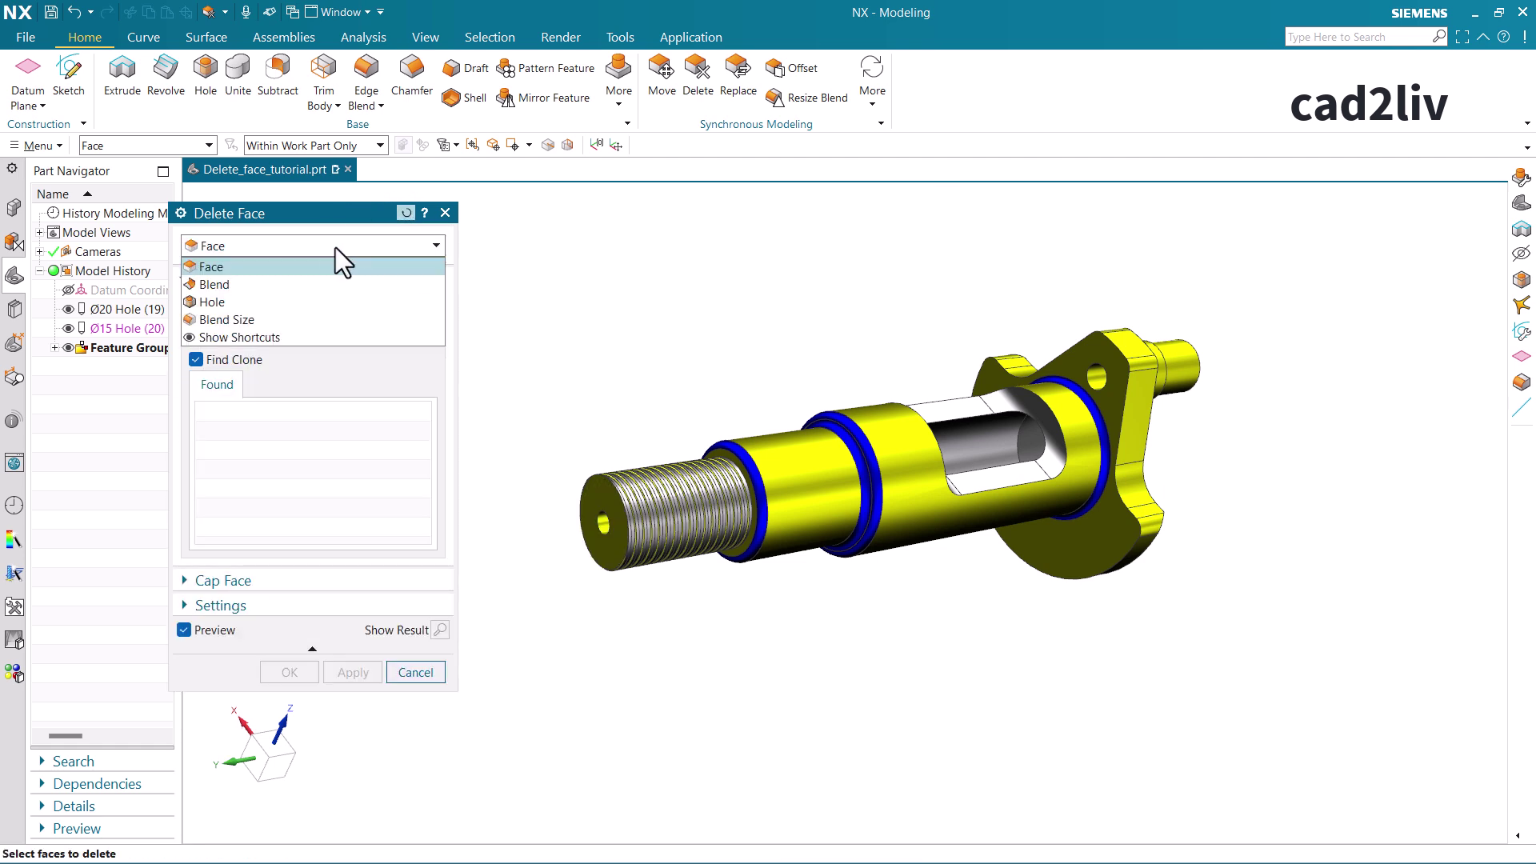
{"action": "left_click", "coordinate": [326, 300]}
{"action": "left_click", "coordinate": [339, 355]}
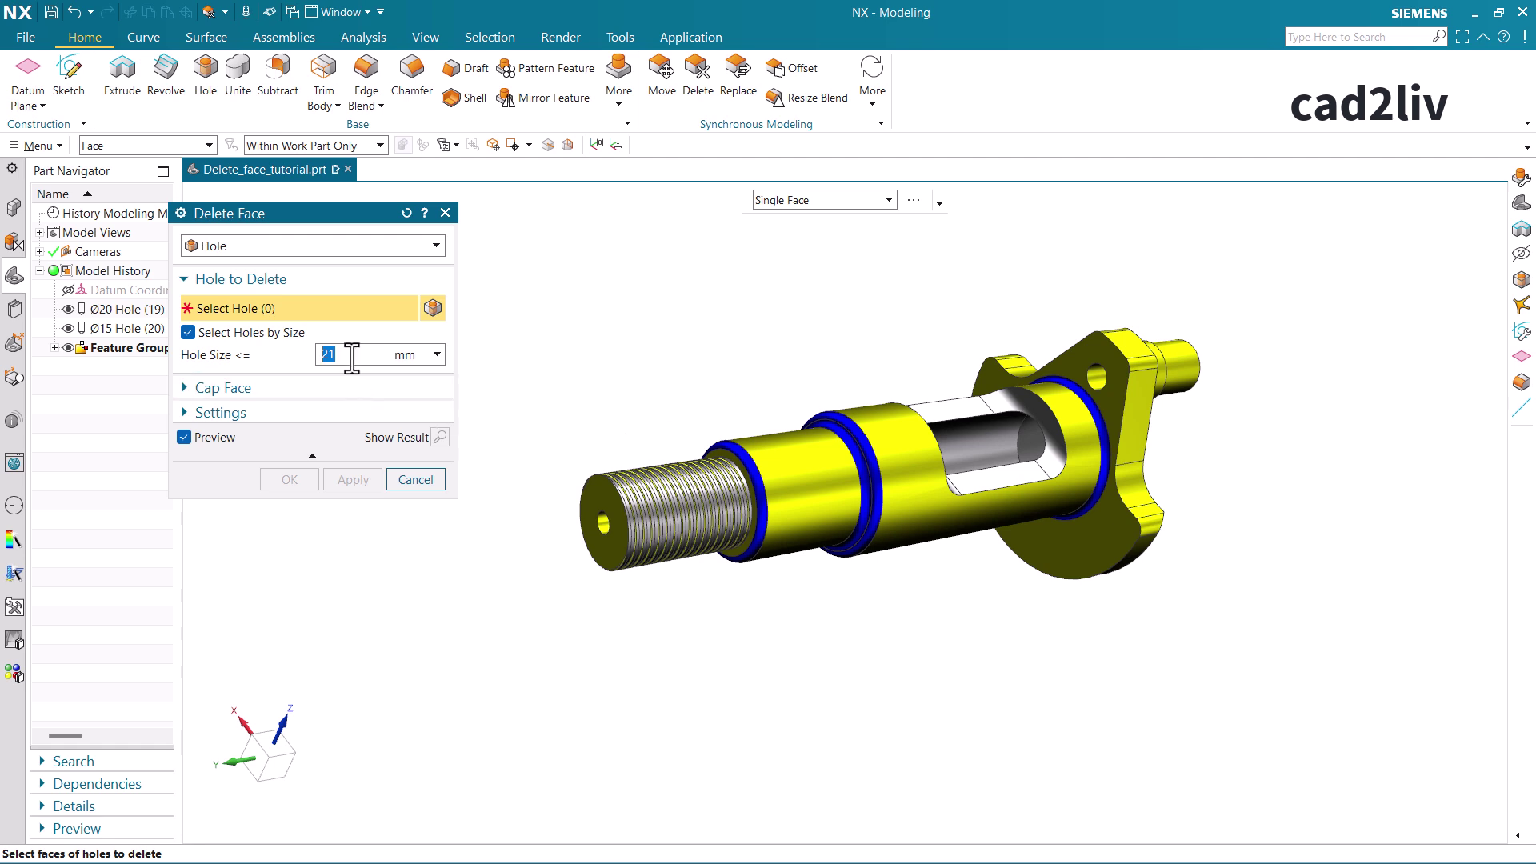
{"action": "scroll", "coordinate": [1096, 382], "scroll_direction": "up", "scroll_amount": 2}
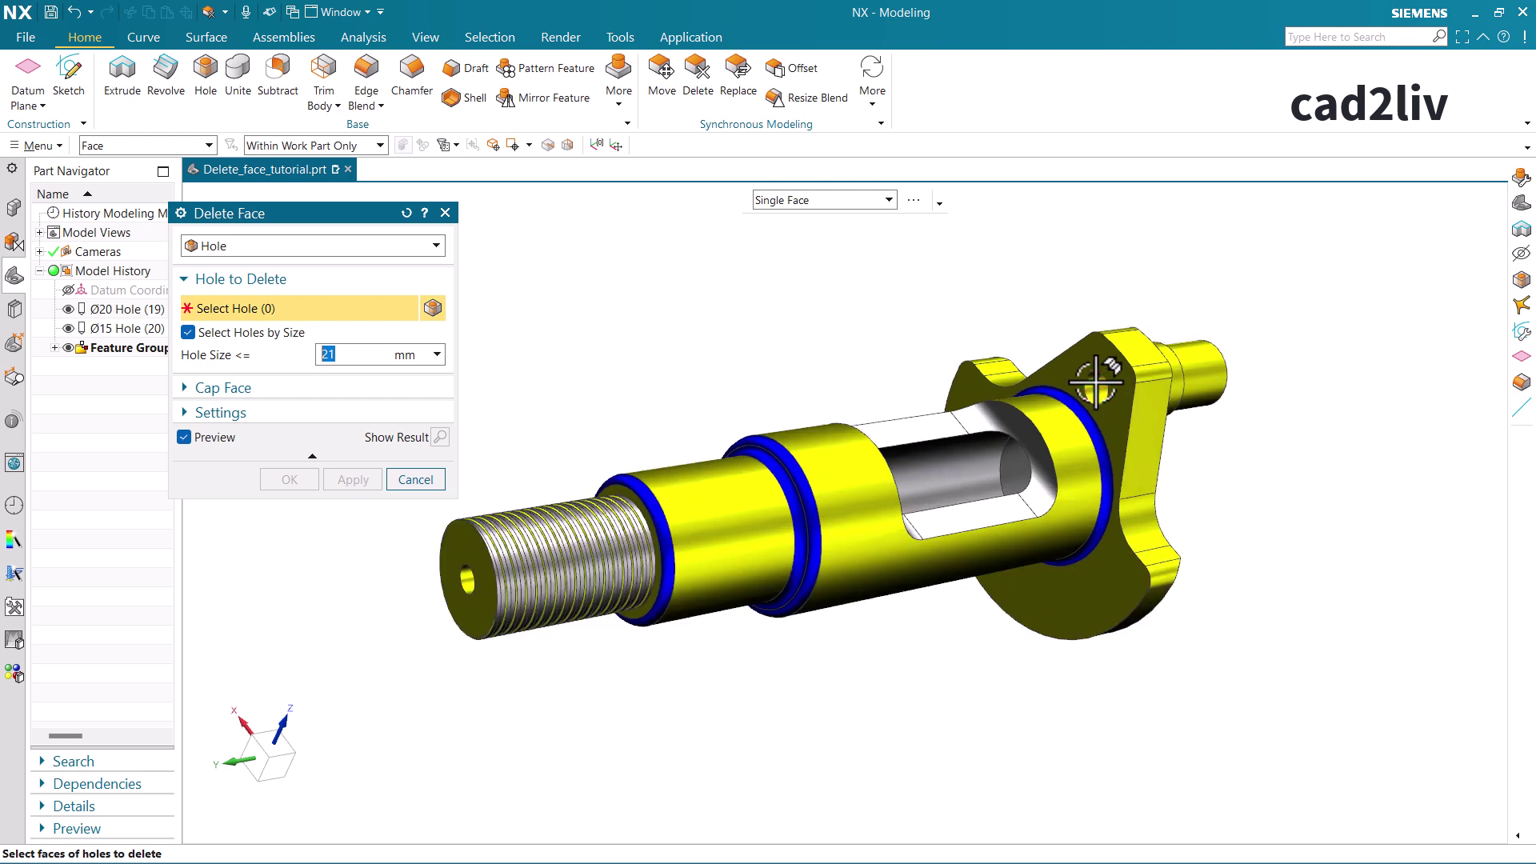
{"action": "middle_click_drag", "start_coordinate": [472, 574], "coordinate": [534, 560]}
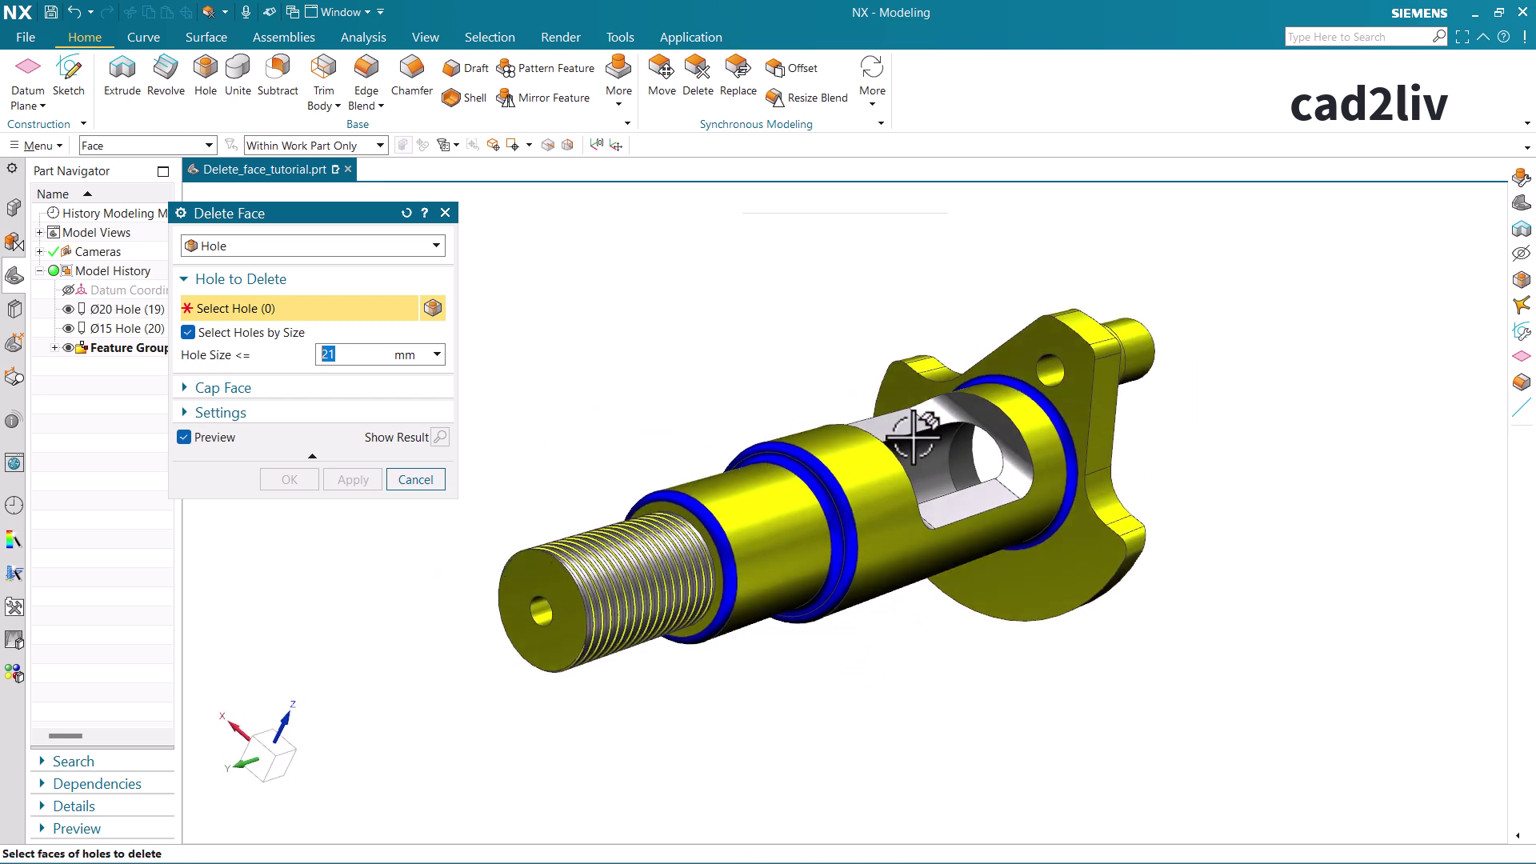
{"action": "left_click", "coordinate": [1060, 367]}
{"action": "left_click", "coordinate": [530, 617]}
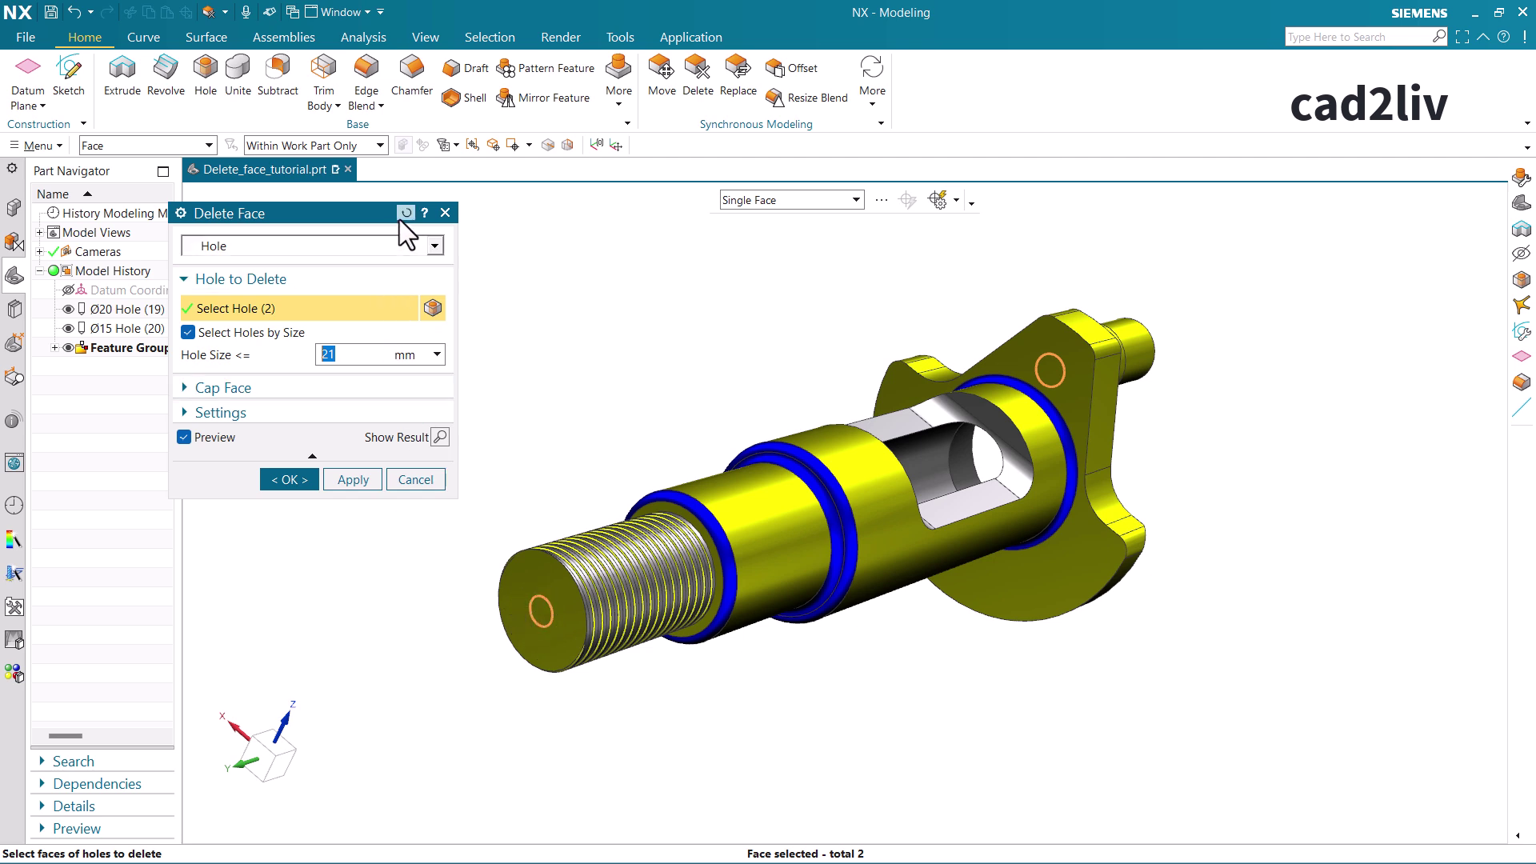
Step: Reapply the Hole type with a 21 mm limit, show the result of deleting both holes from the flange side, and cancel
{"action": "left_click", "coordinate": [266, 248]}
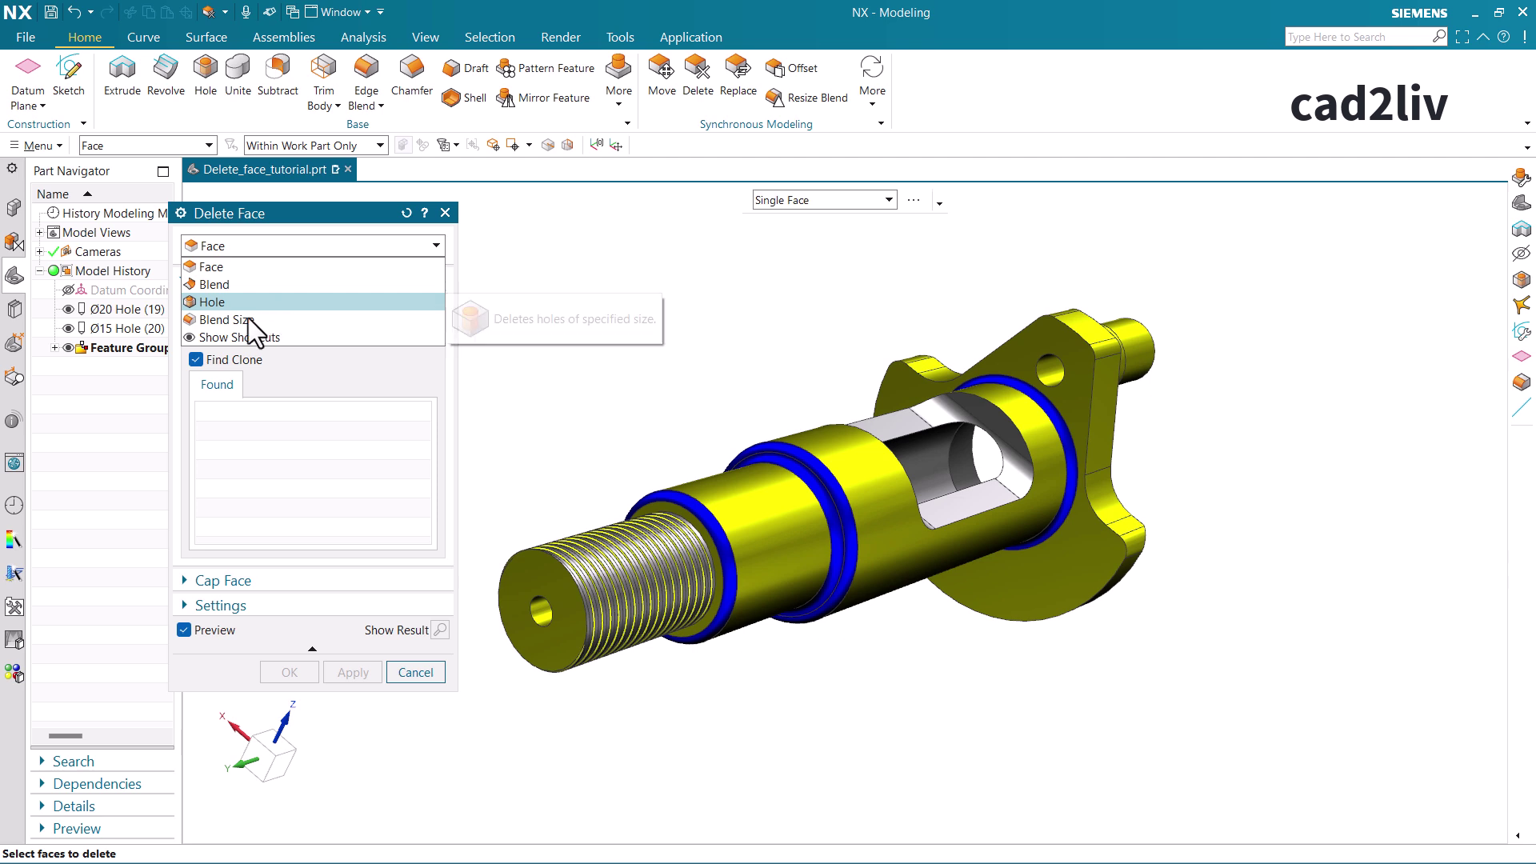
{"action": "left_click", "coordinate": [249, 306]}
{"action": "left_click", "coordinate": [352, 357]}
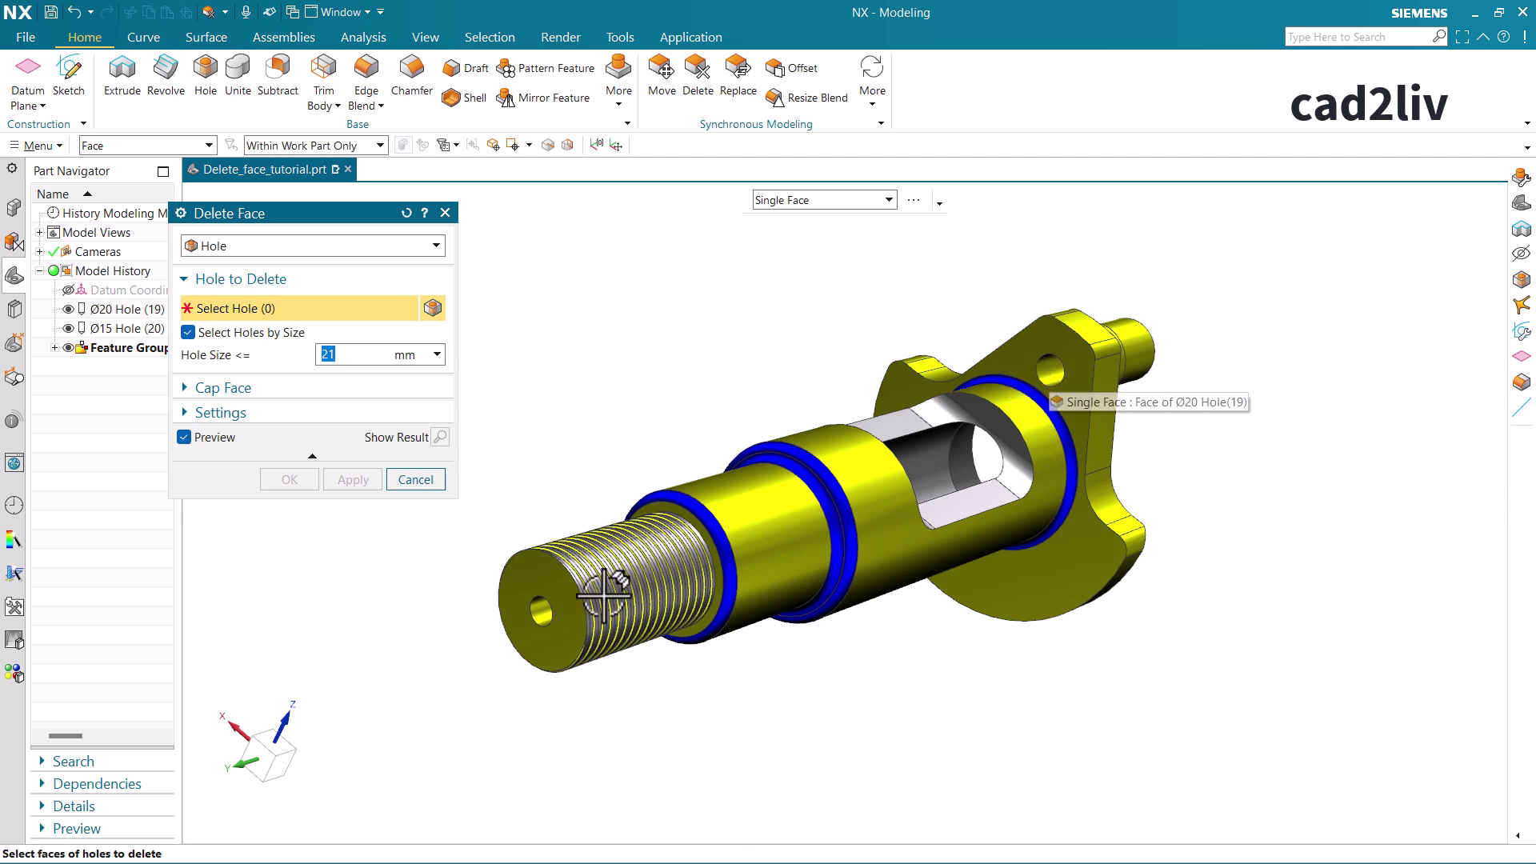
{"action": "left_click", "coordinate": [1052, 369]}
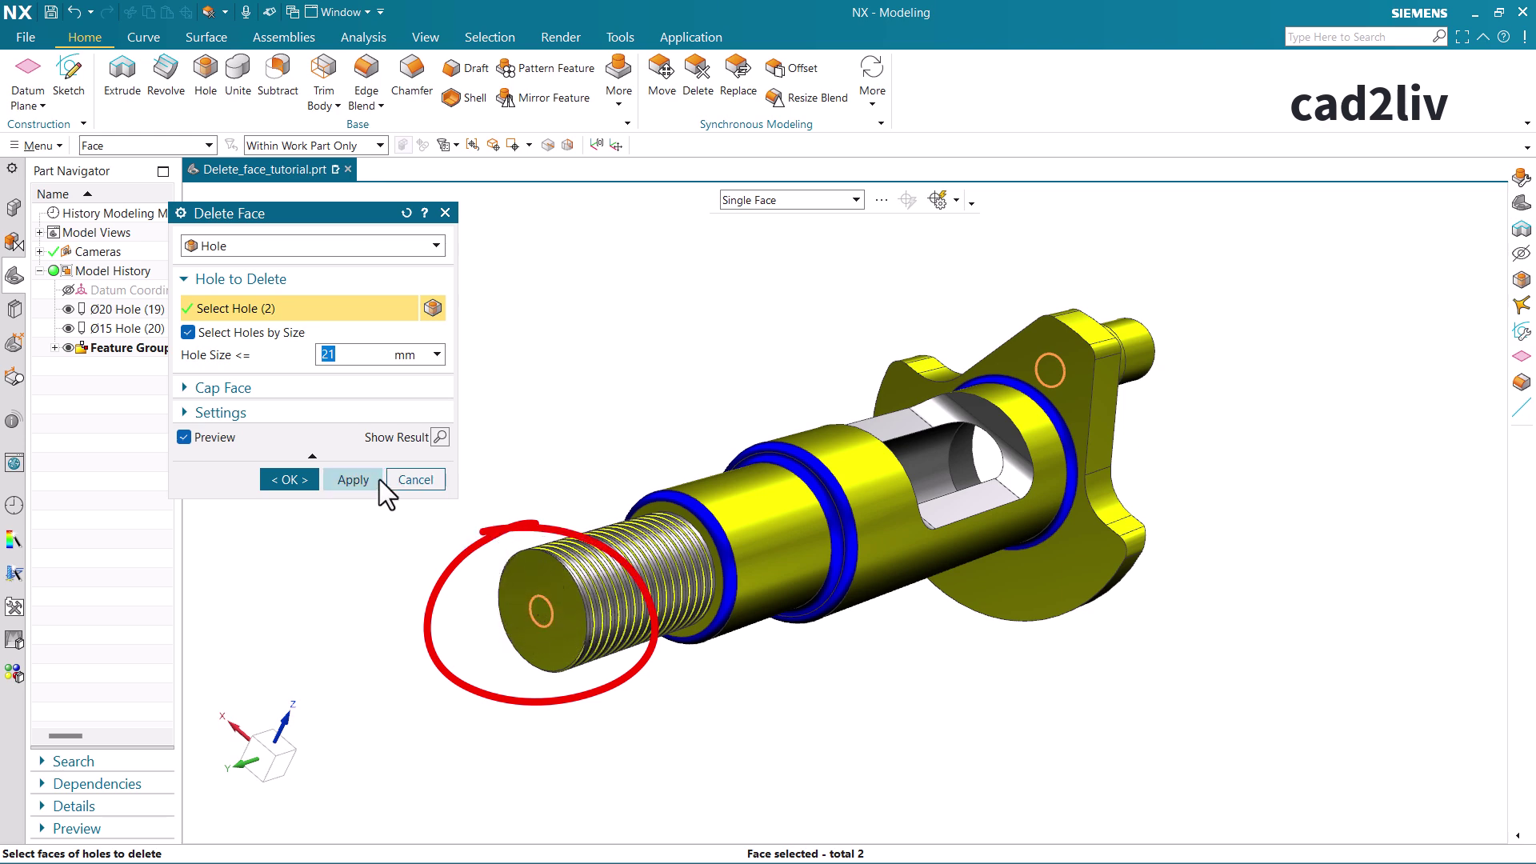
{"action": "left_click", "coordinate": [439, 437]}
{"action": "mouse_move", "coordinate": [634, 580]}
{"action": "middle_mouse_down"}
{"action": "mouse_move", "coordinate": [690, 545]}
{"action": "mouse_move", "coordinate": [919, 574]}
{"action": "mouse_move", "coordinate": [962, 563]}
{"action": "mouse_move", "coordinate": [933, 549]}
{"action": "mouse_move", "coordinate": [946, 573]}
{"action": "mouse_move", "coordinate": [972, 569]}
{"action": "middle_mouse_up"}
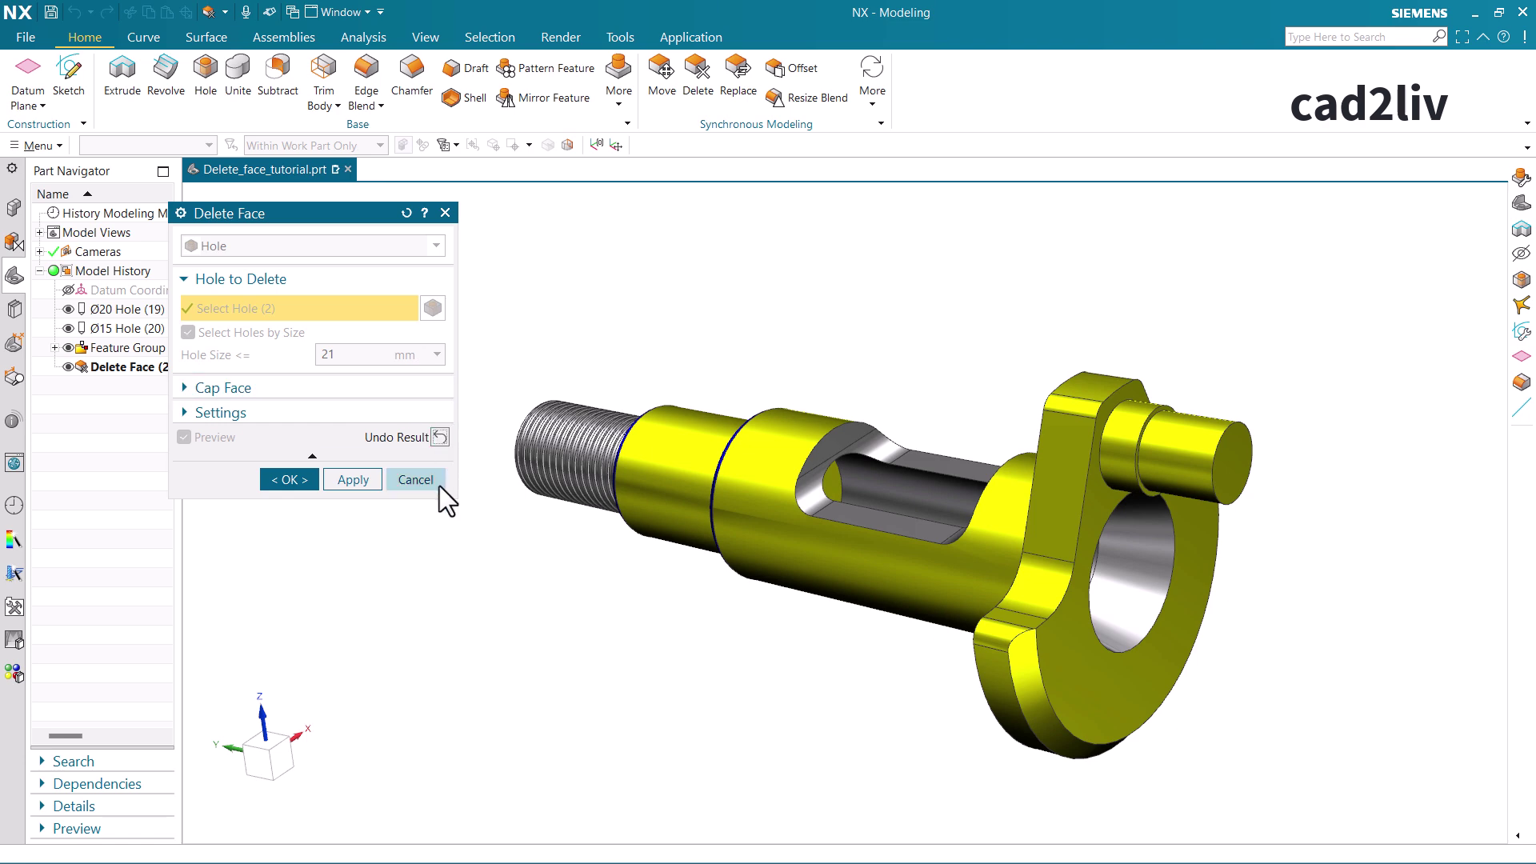
{"action": "left_click", "coordinate": [415, 480]}
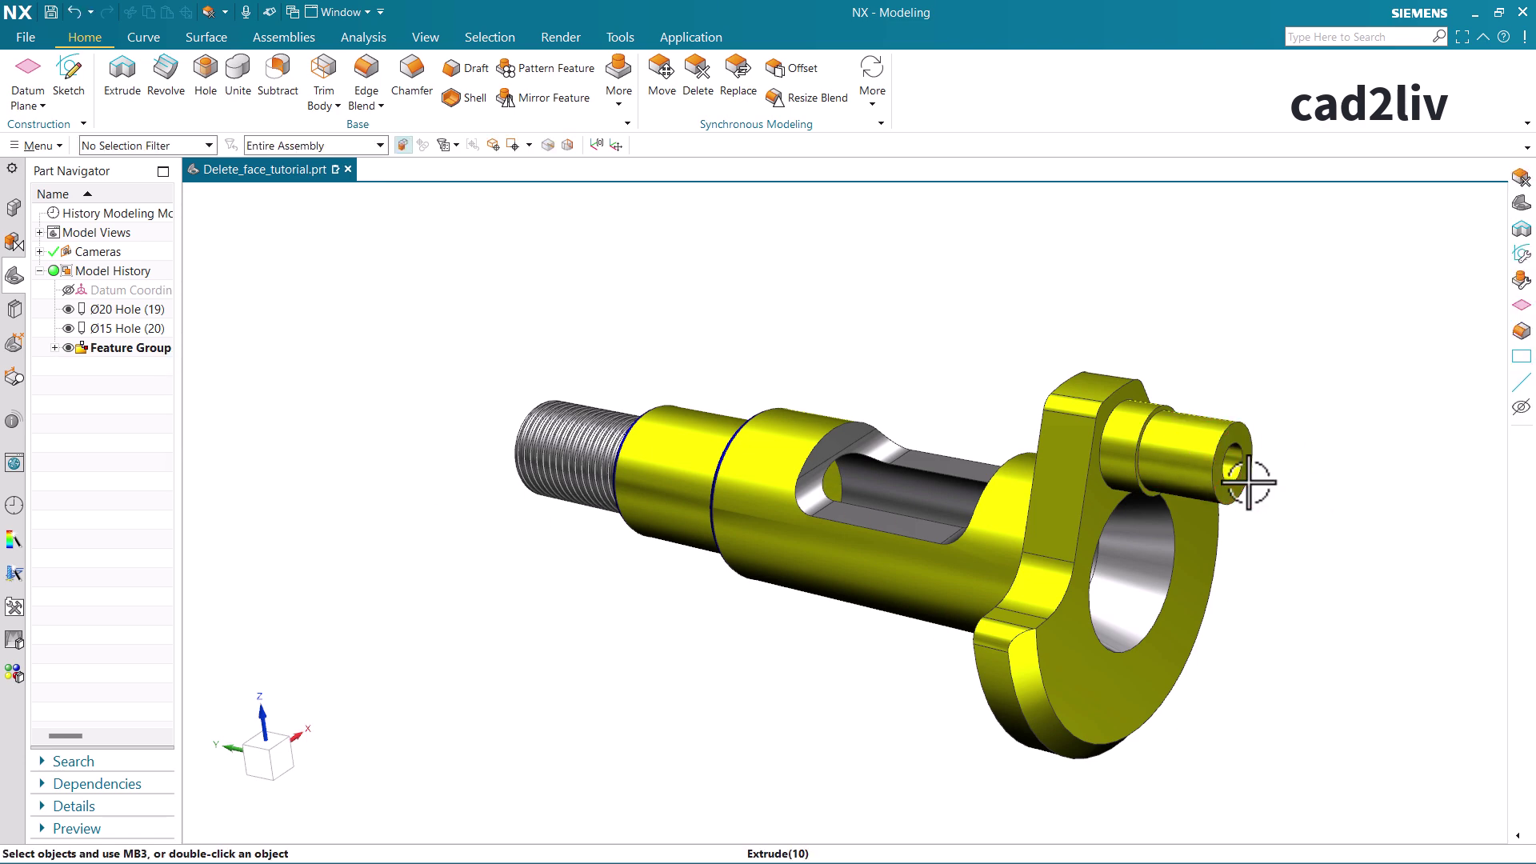
{"action": "mouse_move", "coordinate": [1253, 476]}
{"action": "middle_mouse_down"}
{"action": "mouse_move", "coordinate": [1151, 485]}
{"action": "mouse_move", "coordinate": [1155, 548]}
{"action": "mouse_move", "coordinate": [1104, 542]}
{"action": "mouse_move", "coordinate": [1254, 480]}
{"action": "mouse_move", "coordinate": [1235, 480]}
{"action": "middle_mouse_up"}
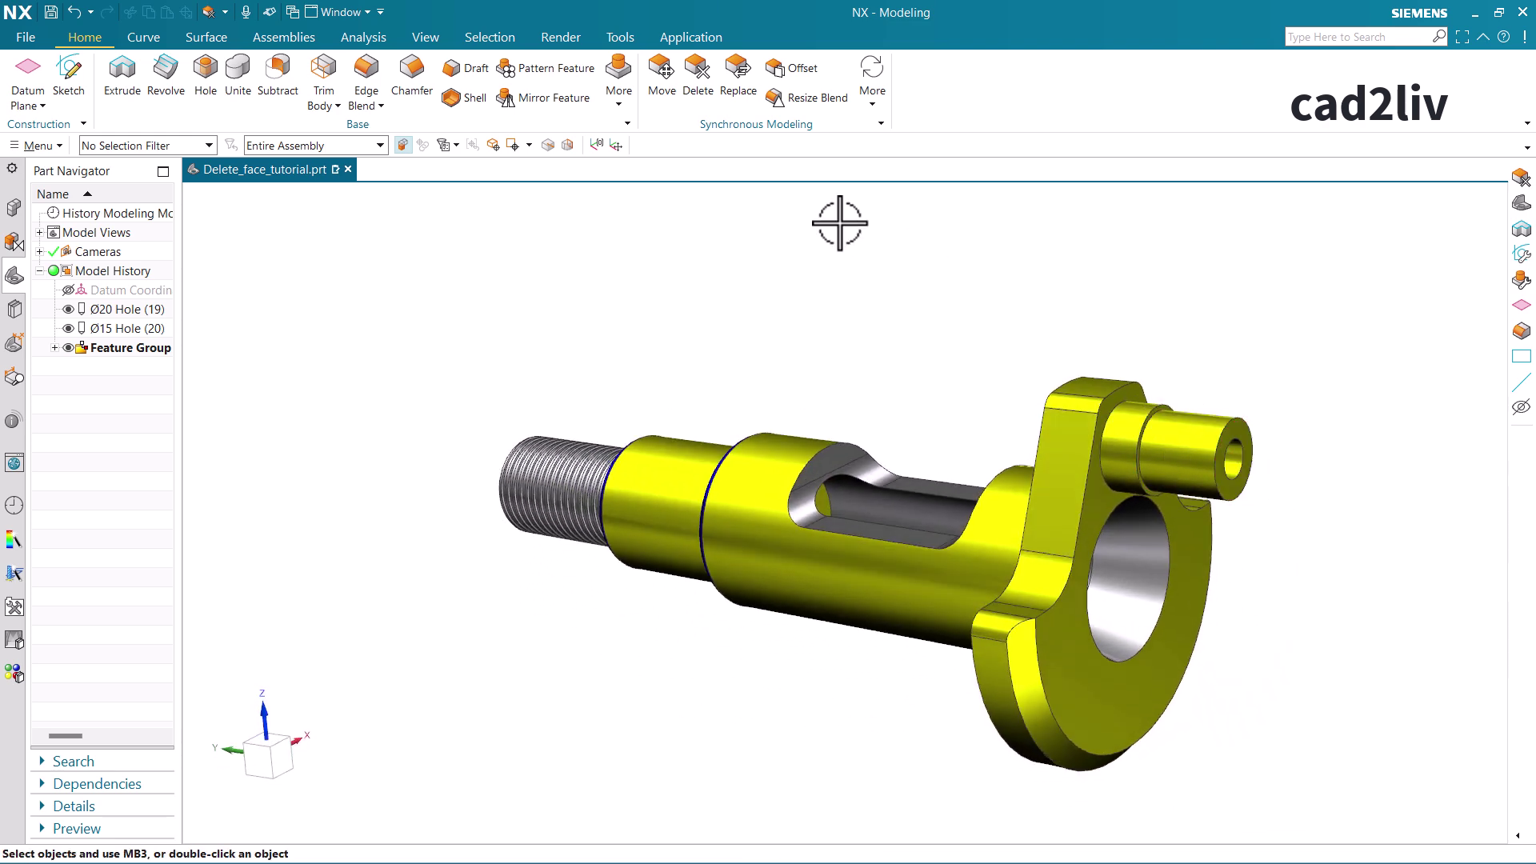
Step: Use Delete Face with the Blend Size type and a 6 mm limit to select the blends beside the thread and at the flange
{"action": "left_click", "coordinate": [704, 80]}
{"action": "left_click", "coordinate": [342, 248]}
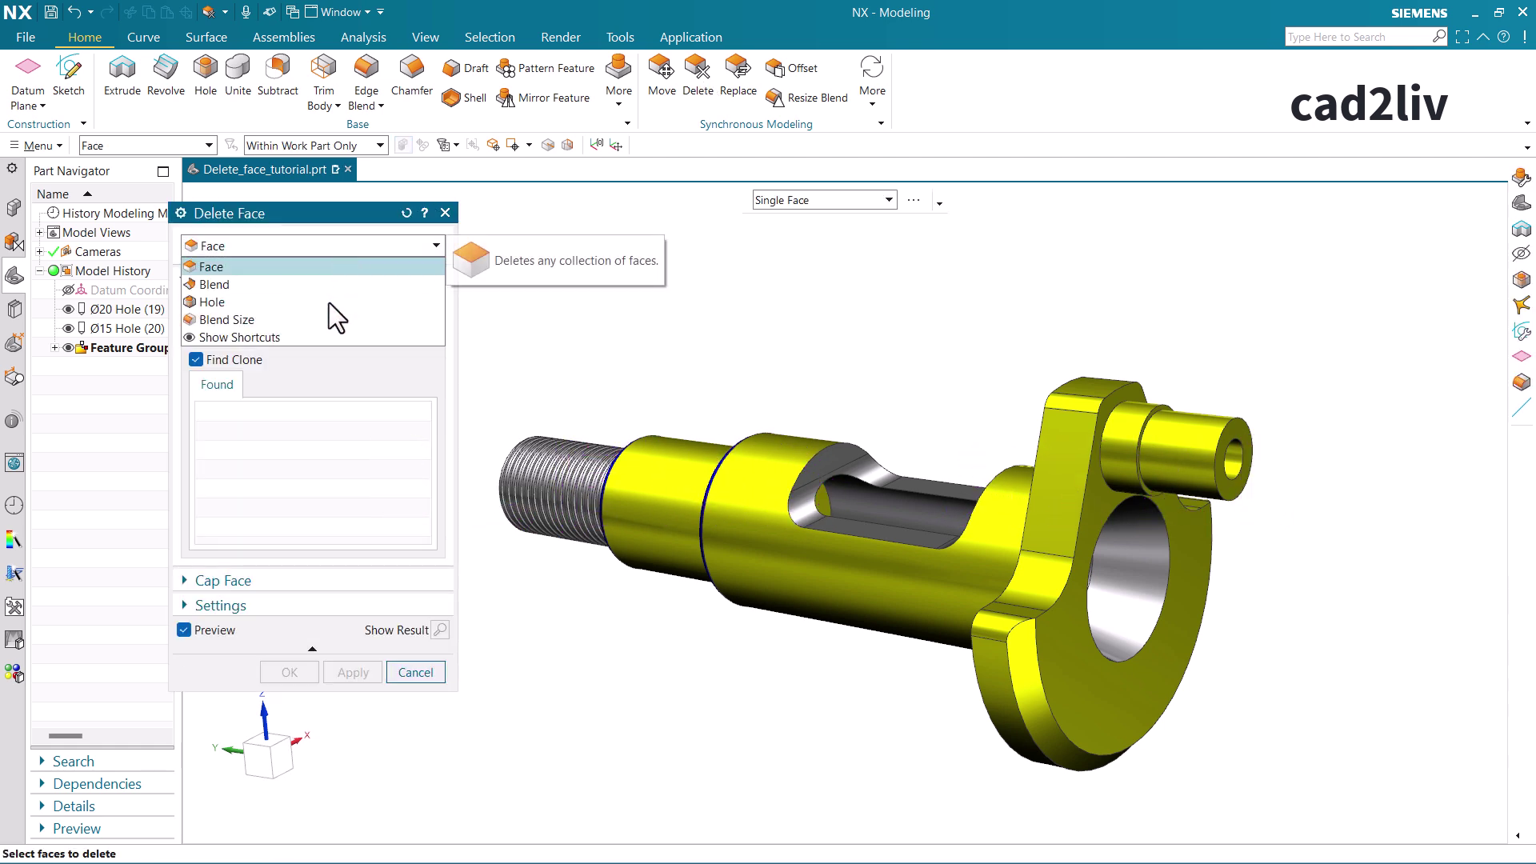
{"action": "left_click", "coordinate": [323, 324]}
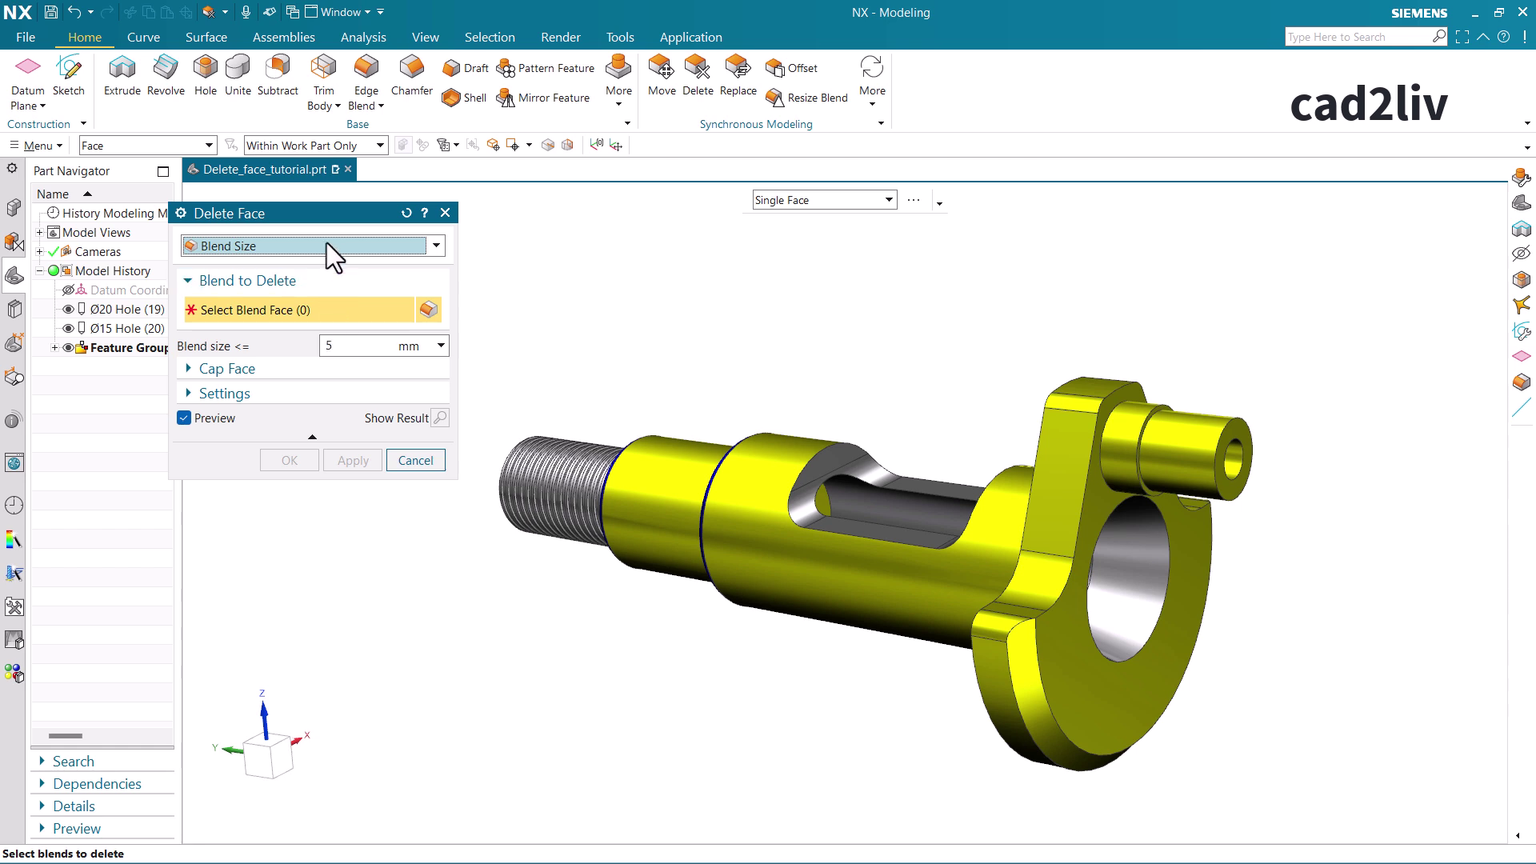
{"action": "left_click", "coordinate": [309, 250]}
{"action": "left_click", "coordinate": [303, 301]}
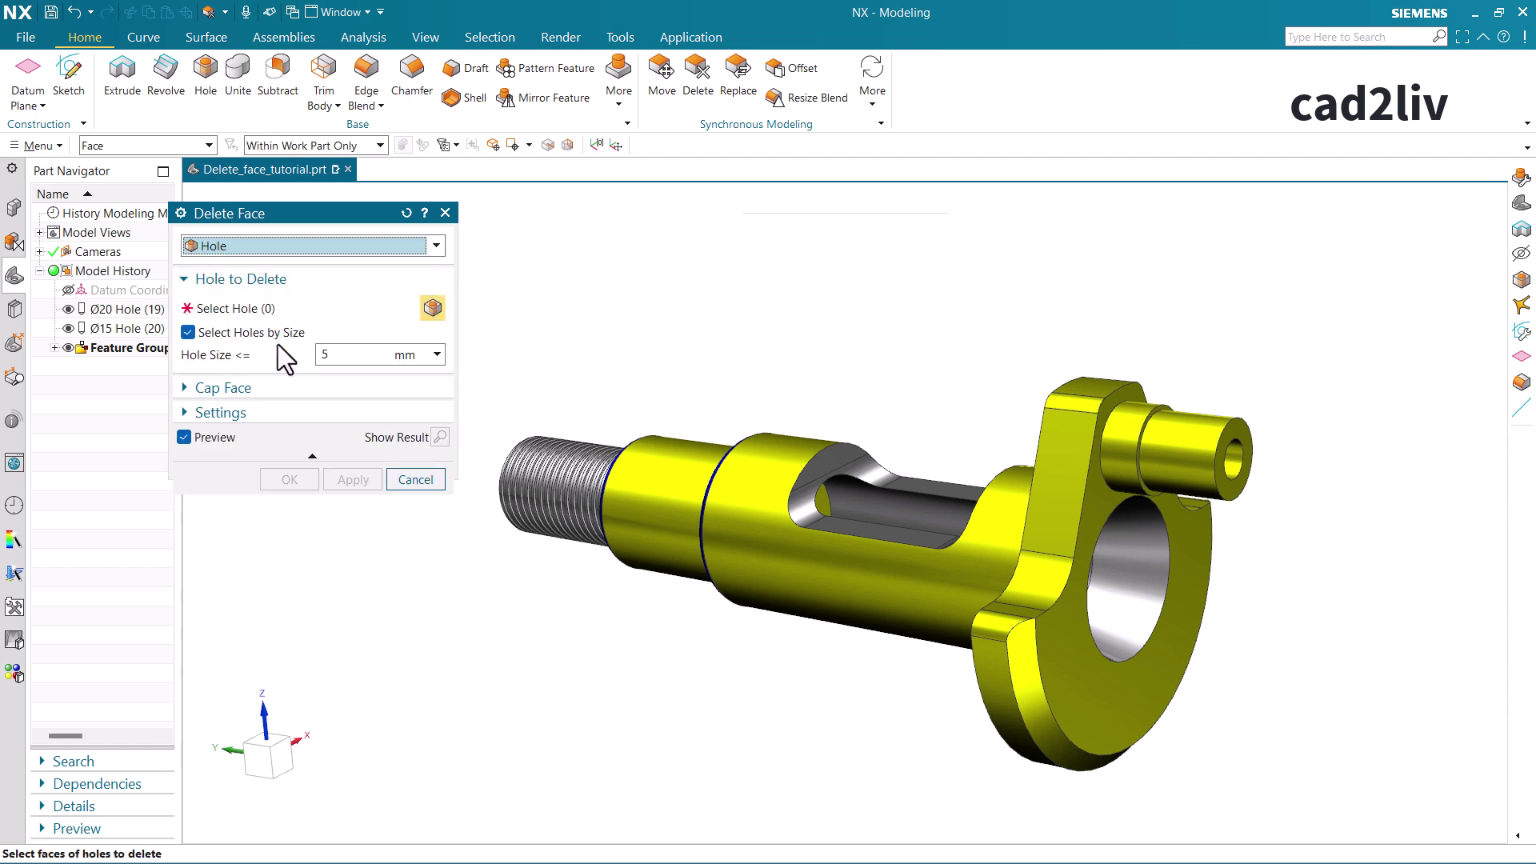
{"action": "left_click", "coordinate": [328, 242]}
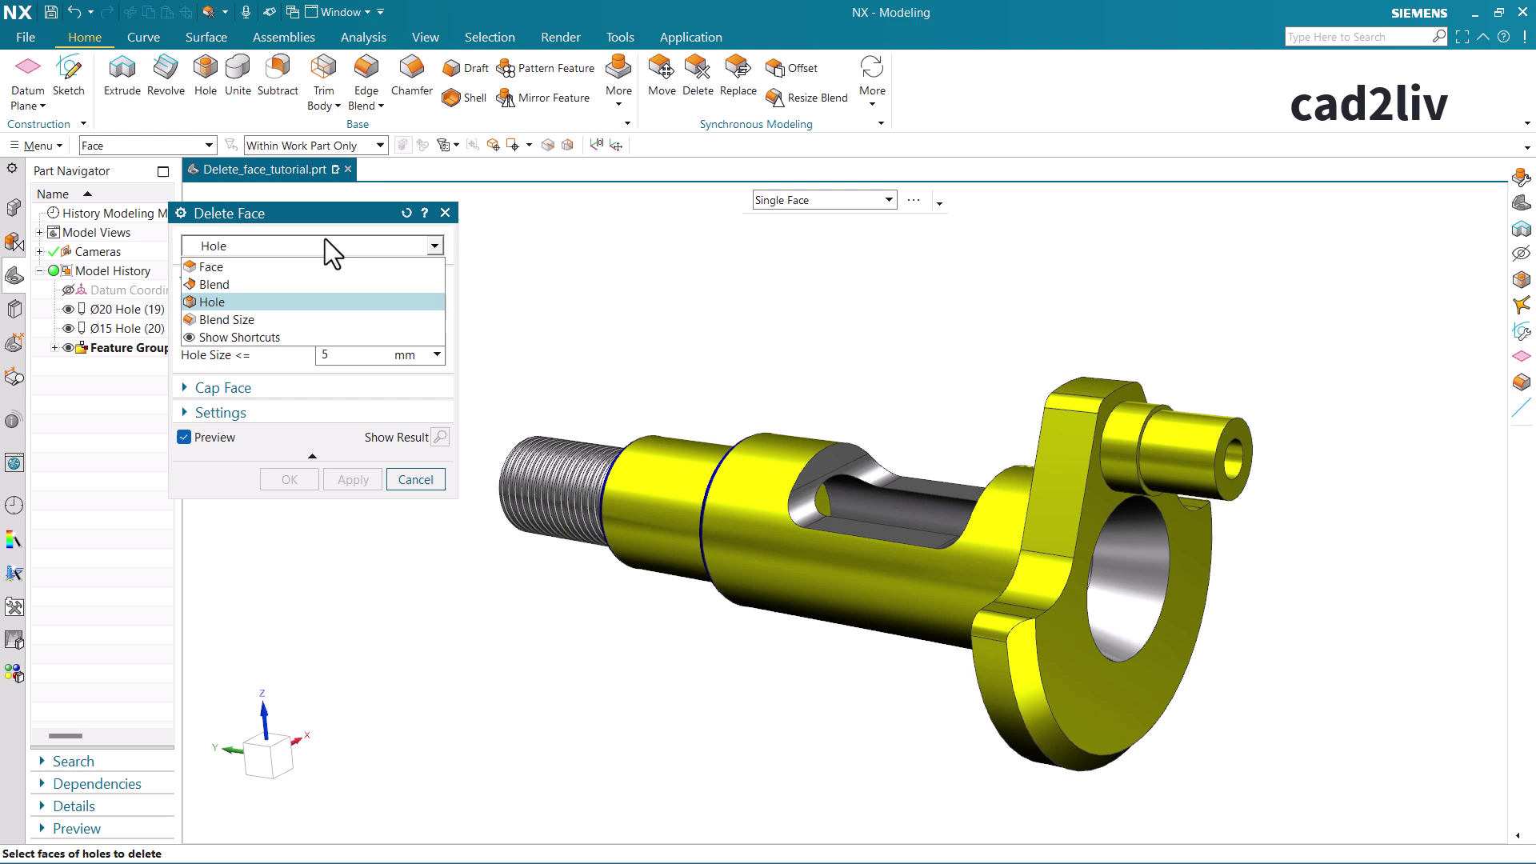
{"action": "left_click", "coordinate": [310, 315]}
{"action": "mouse_move", "coordinate": [747, 521]}
{"action": "middle_mouse_down"}
{"action": "mouse_move", "coordinate": [840, 480]}
{"action": "mouse_move", "coordinate": [885, 503]}
{"action": "mouse_move", "coordinate": [833, 491]}
{"action": "middle_mouse_up"}
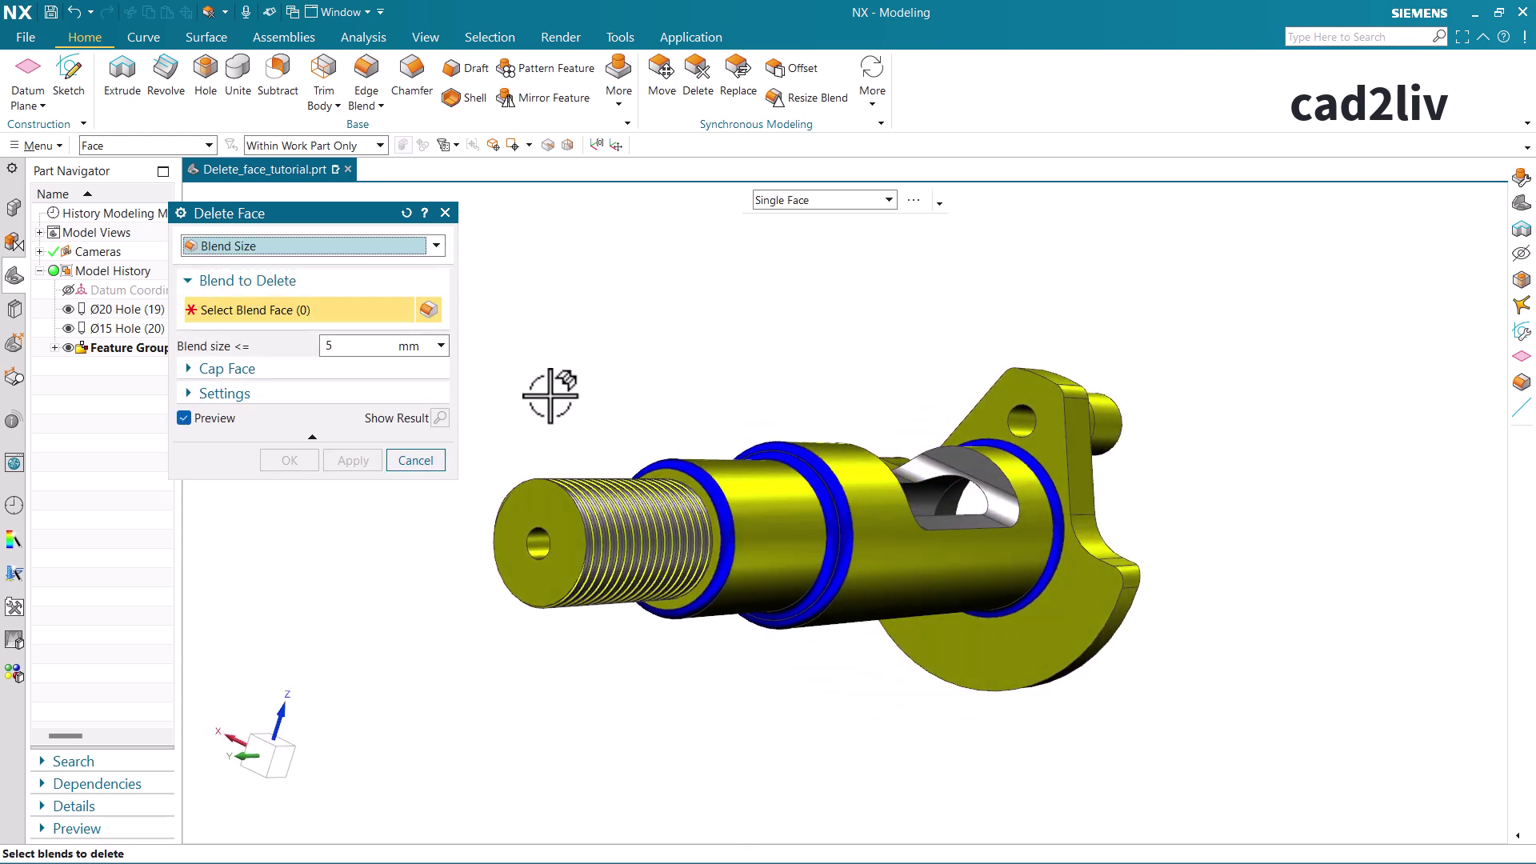
{"action": "left_click", "coordinate": [368, 351]}
{"action": "type", "text": "6"}
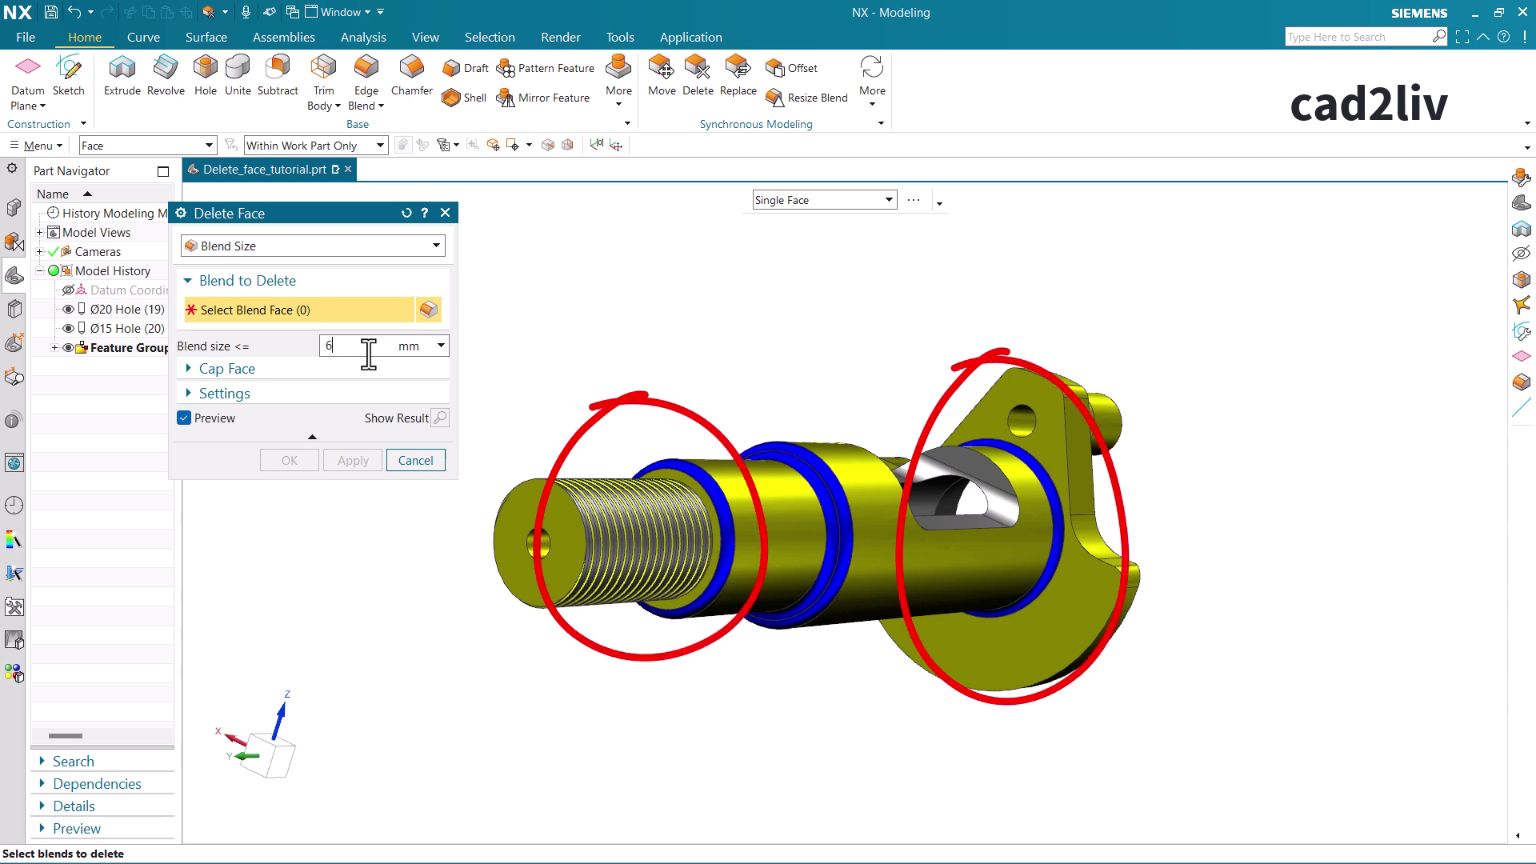
{"action": "left_click", "coordinate": [724, 504]}
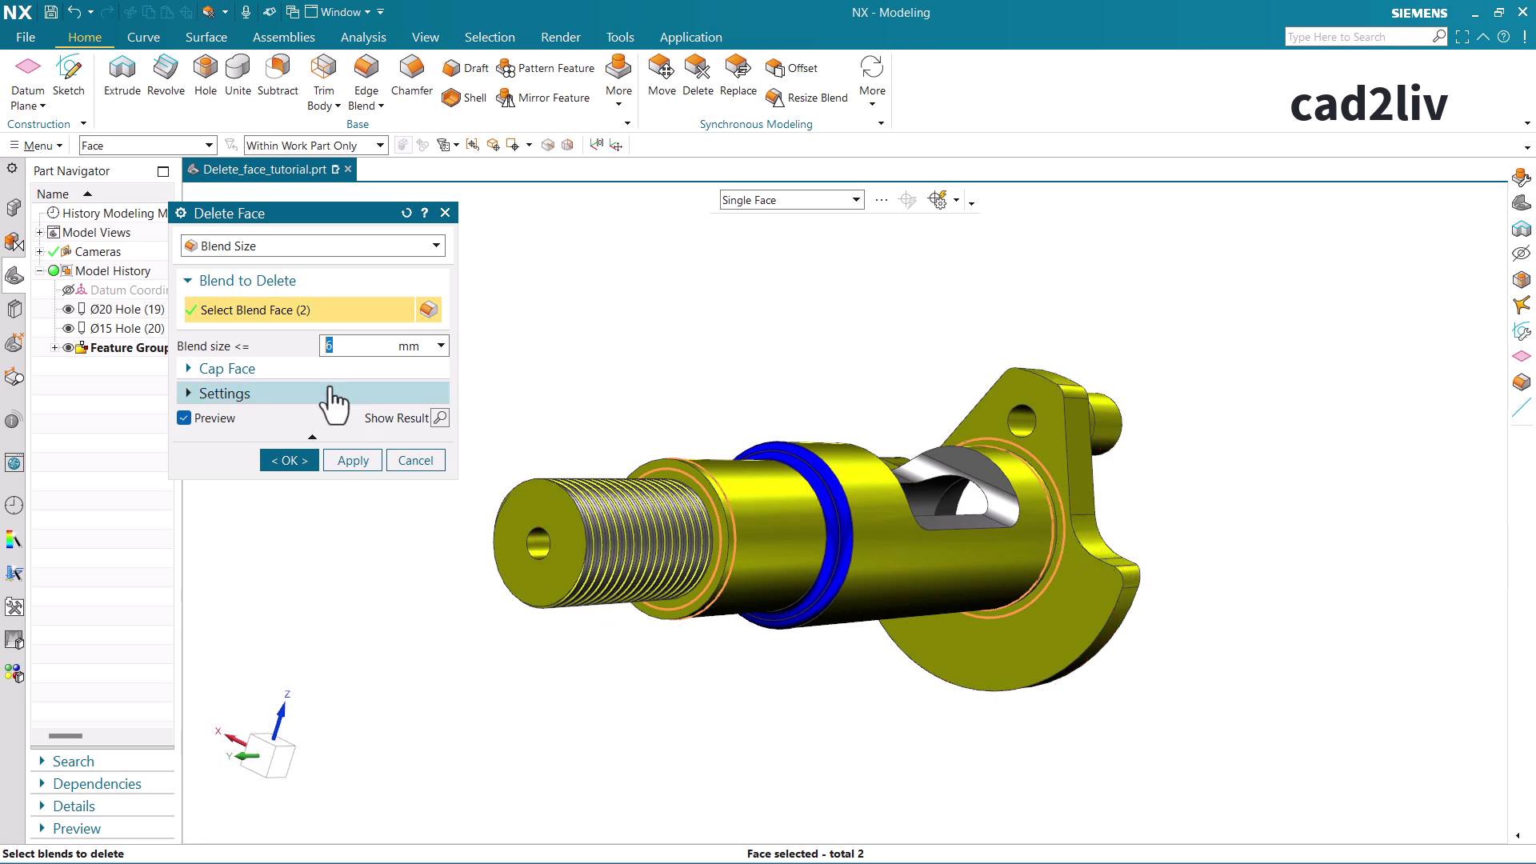
Step: Switch Delete Face to the Blend type and delete the blends at the flange and around the shaft's middle shoulder
{"action": "left_click", "coordinate": [309, 246]}
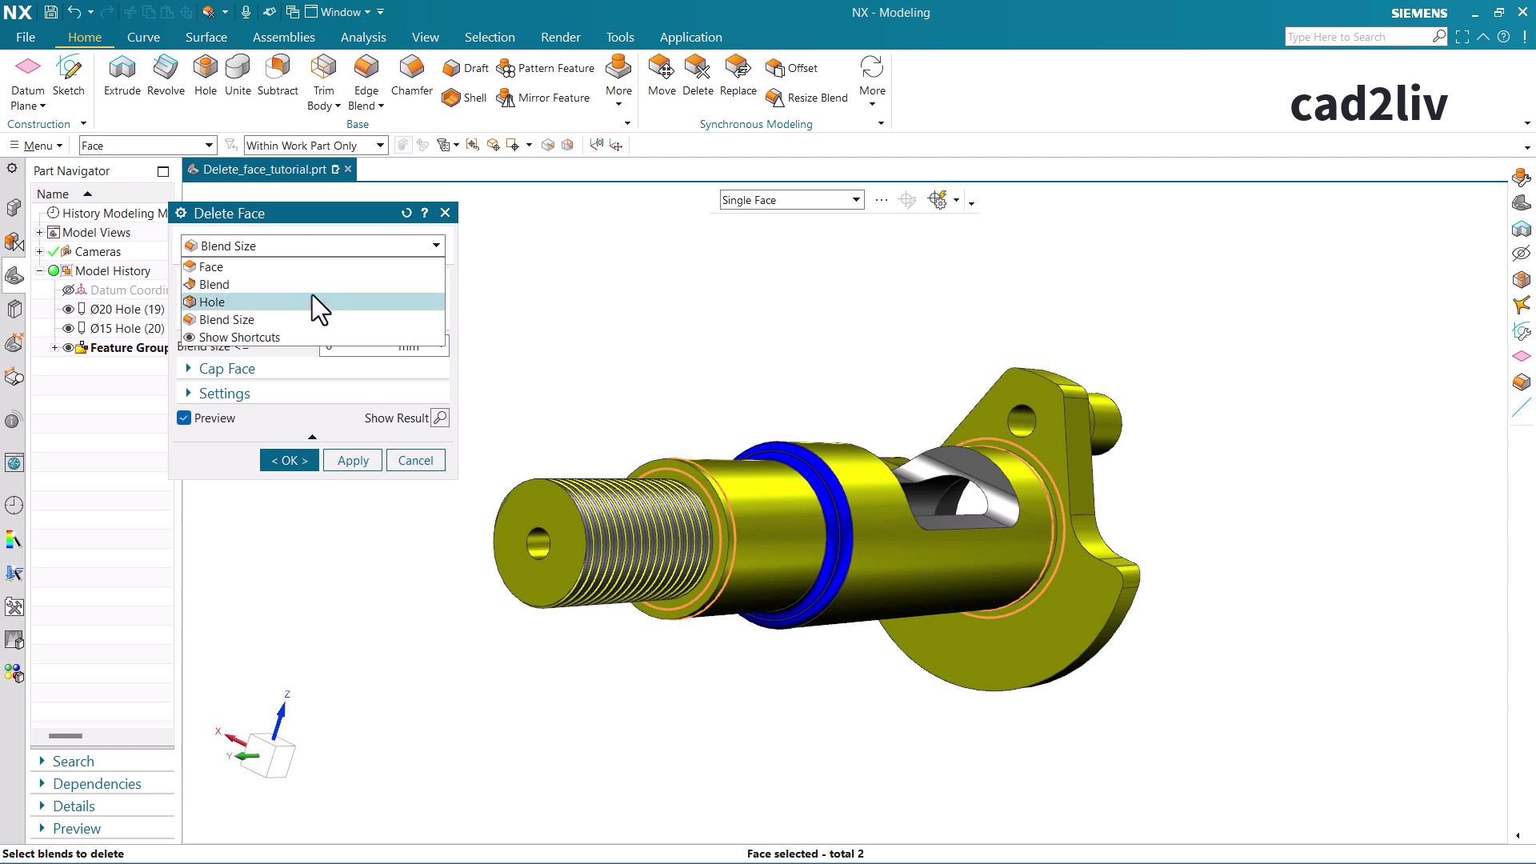
{"action": "left_click", "coordinate": [312, 286]}
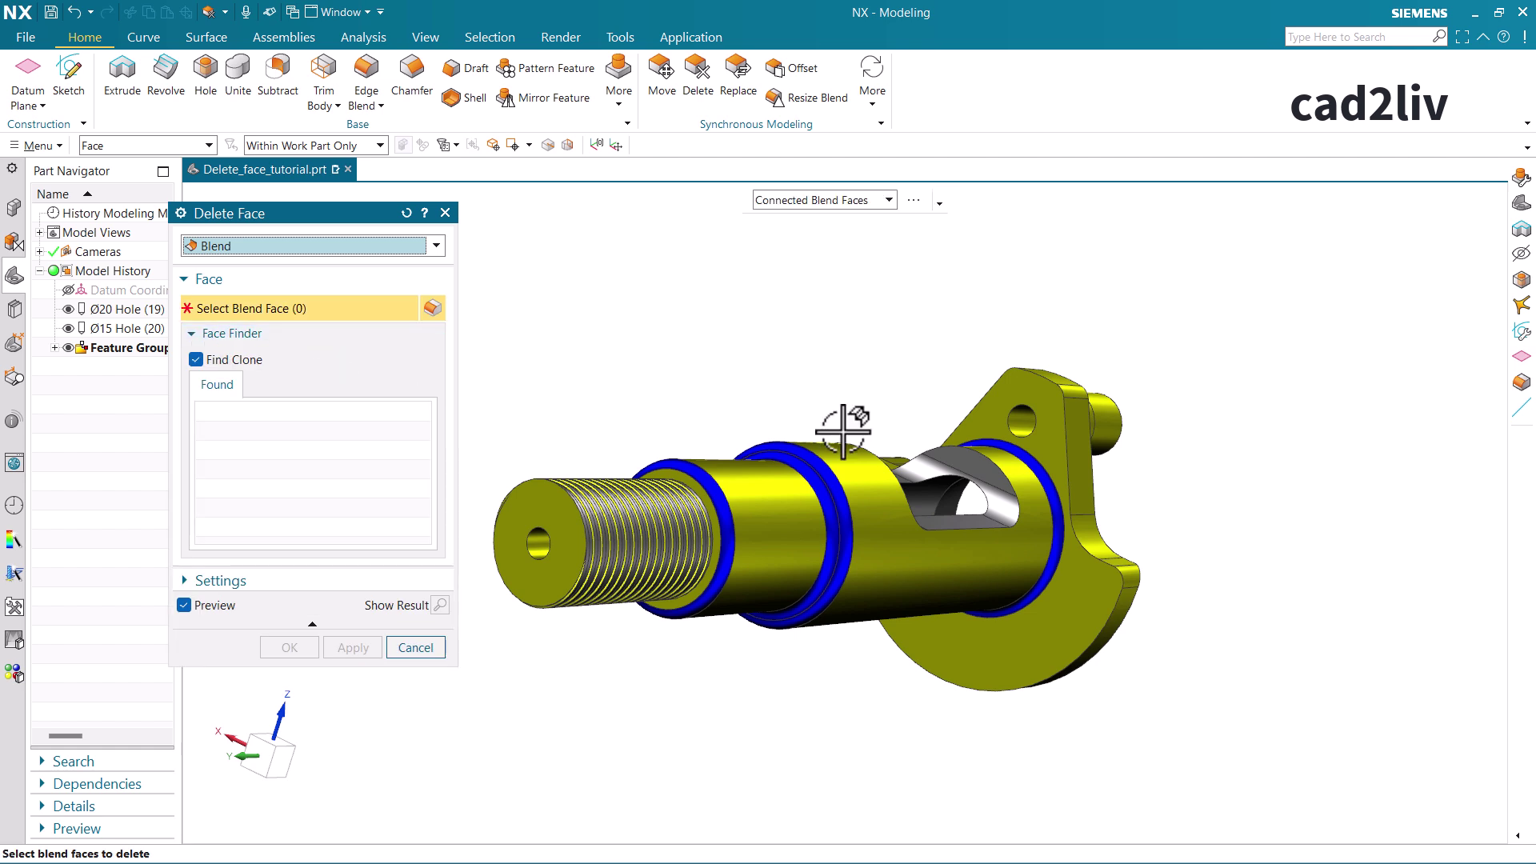
{"action": "left_click", "coordinate": [1054, 552]}
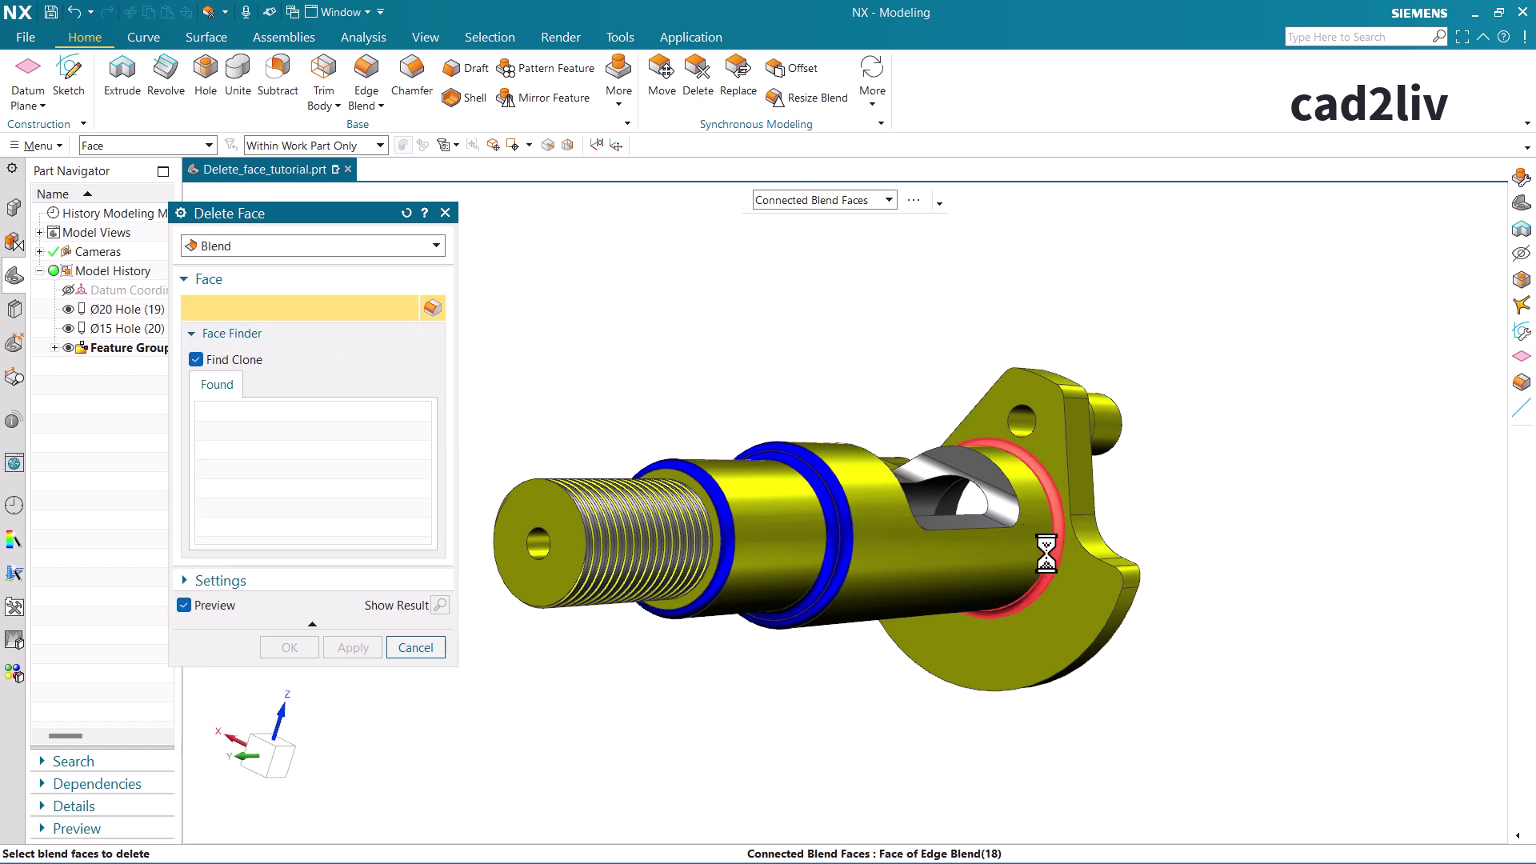
{"action": "left_click", "coordinate": [846, 549]}
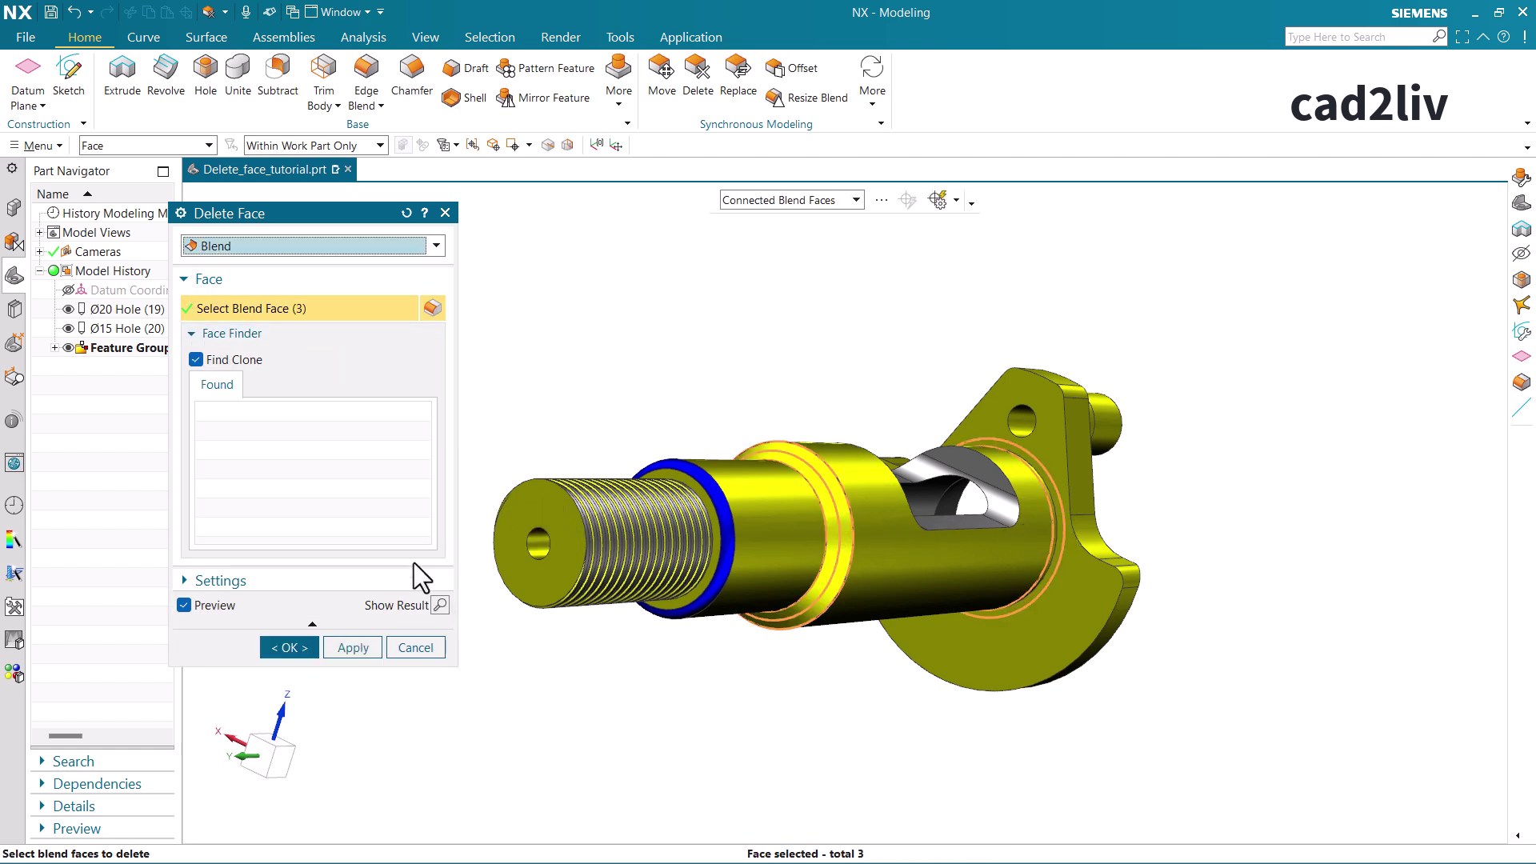
{"action": "left_click", "coordinate": [356, 651]}
Step: Review the Blend Size and Hole options of Delete Face, cancel the command, and inspect the shaft from the flange side
{"action": "left_click", "coordinate": [325, 248]}
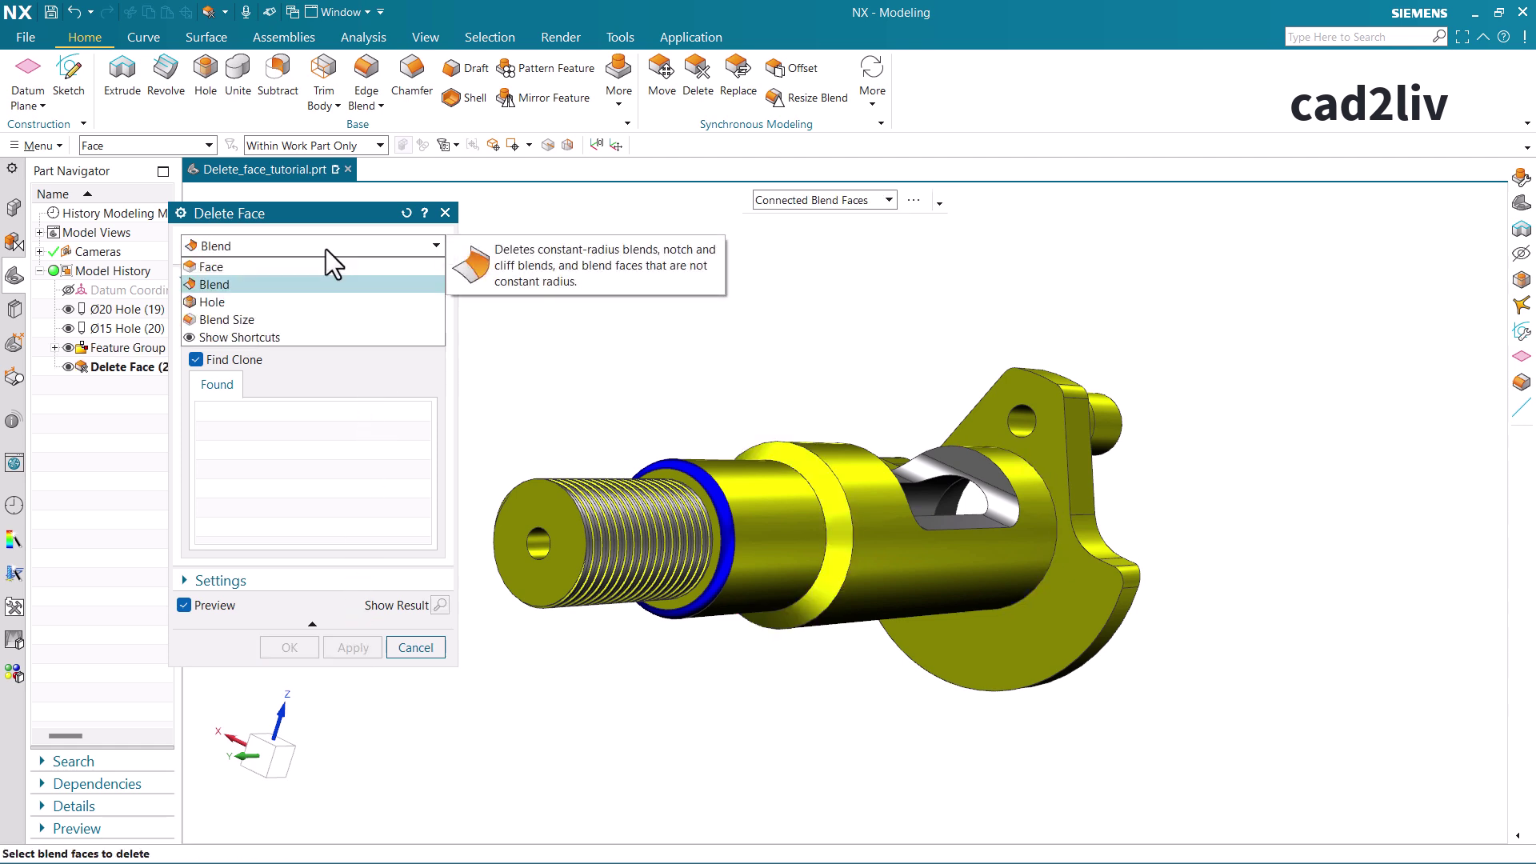
{"action": "left_click", "coordinate": [320, 317]}
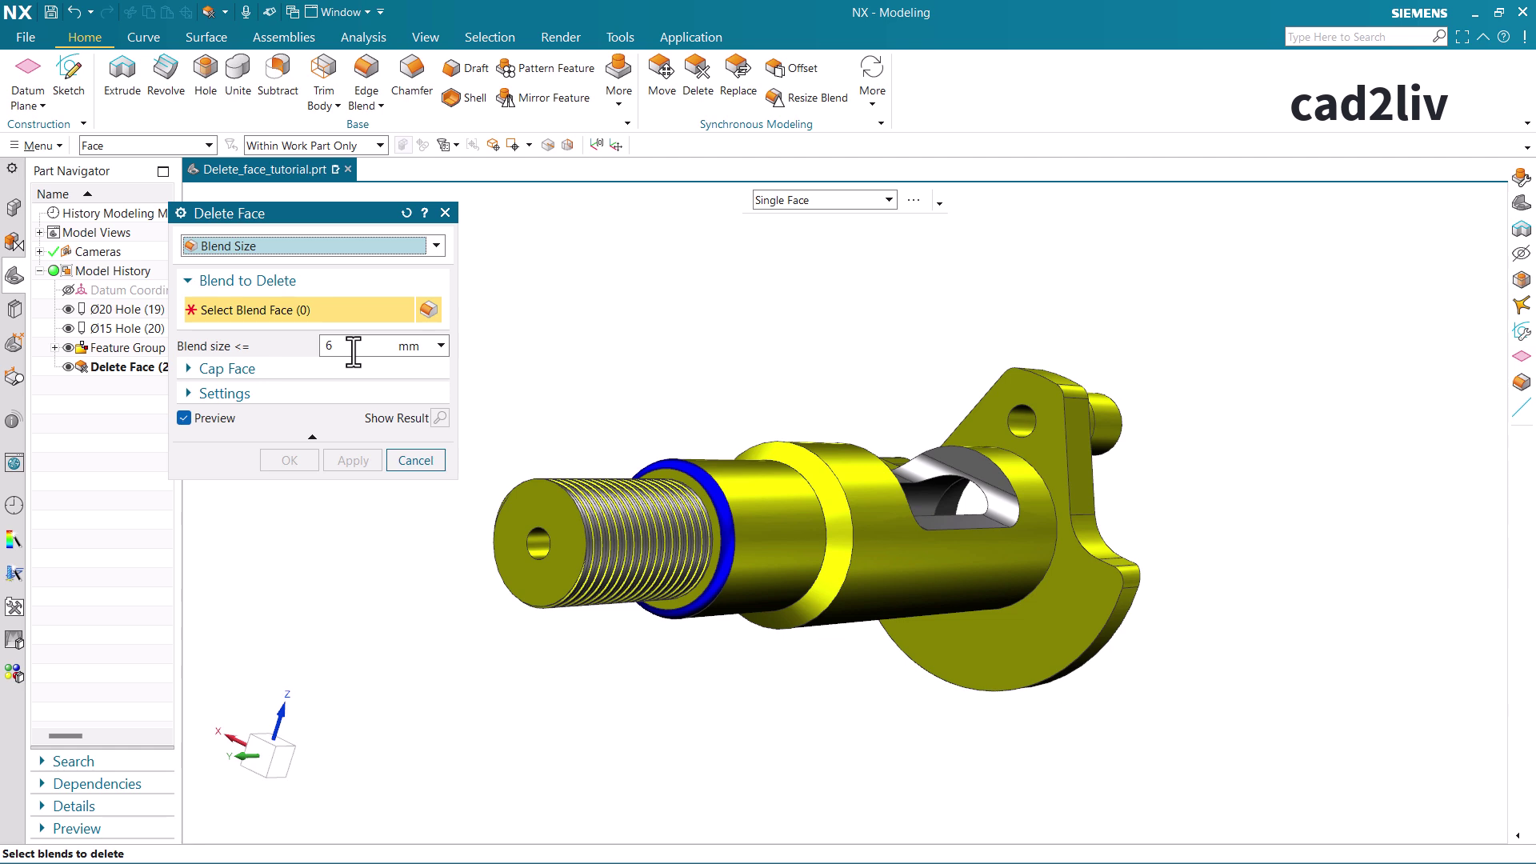
{"action": "left_click", "coordinate": [350, 248]}
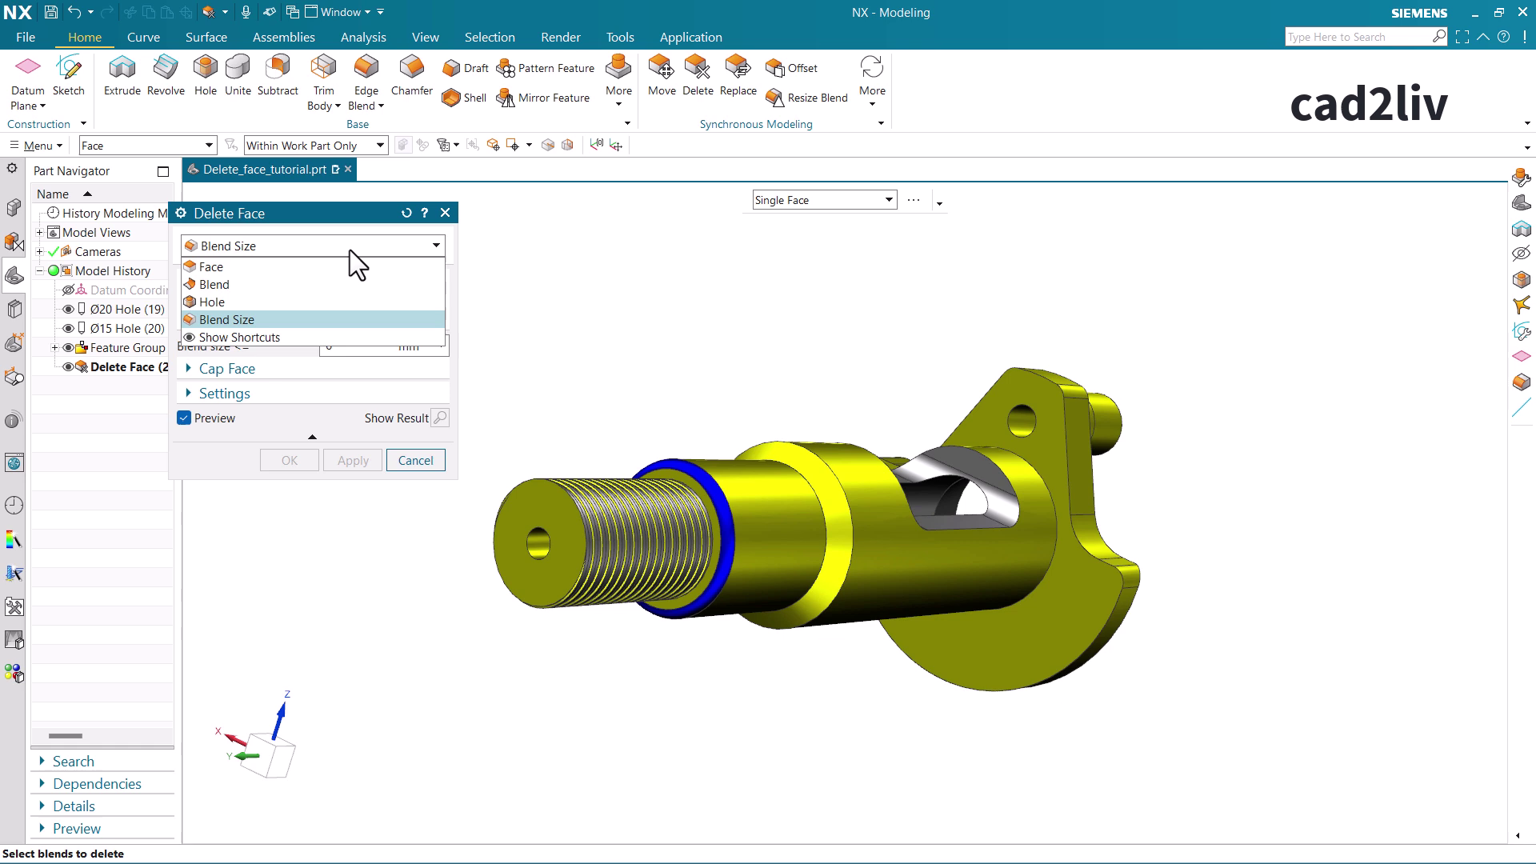
{"action": "left_click", "coordinate": [308, 304]}
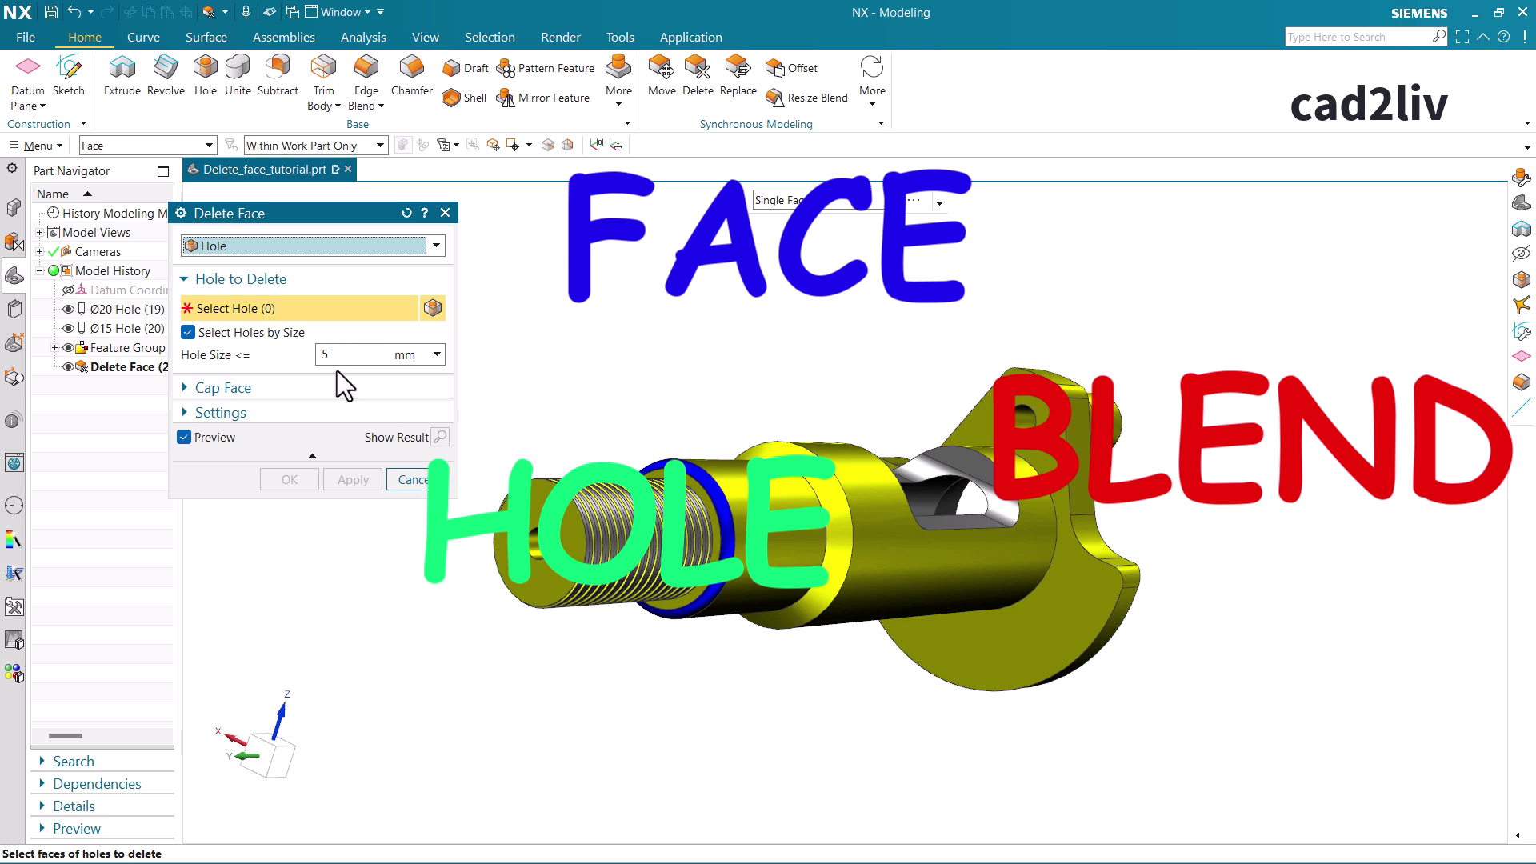
{"action": "left_click", "coordinate": [329, 247]}
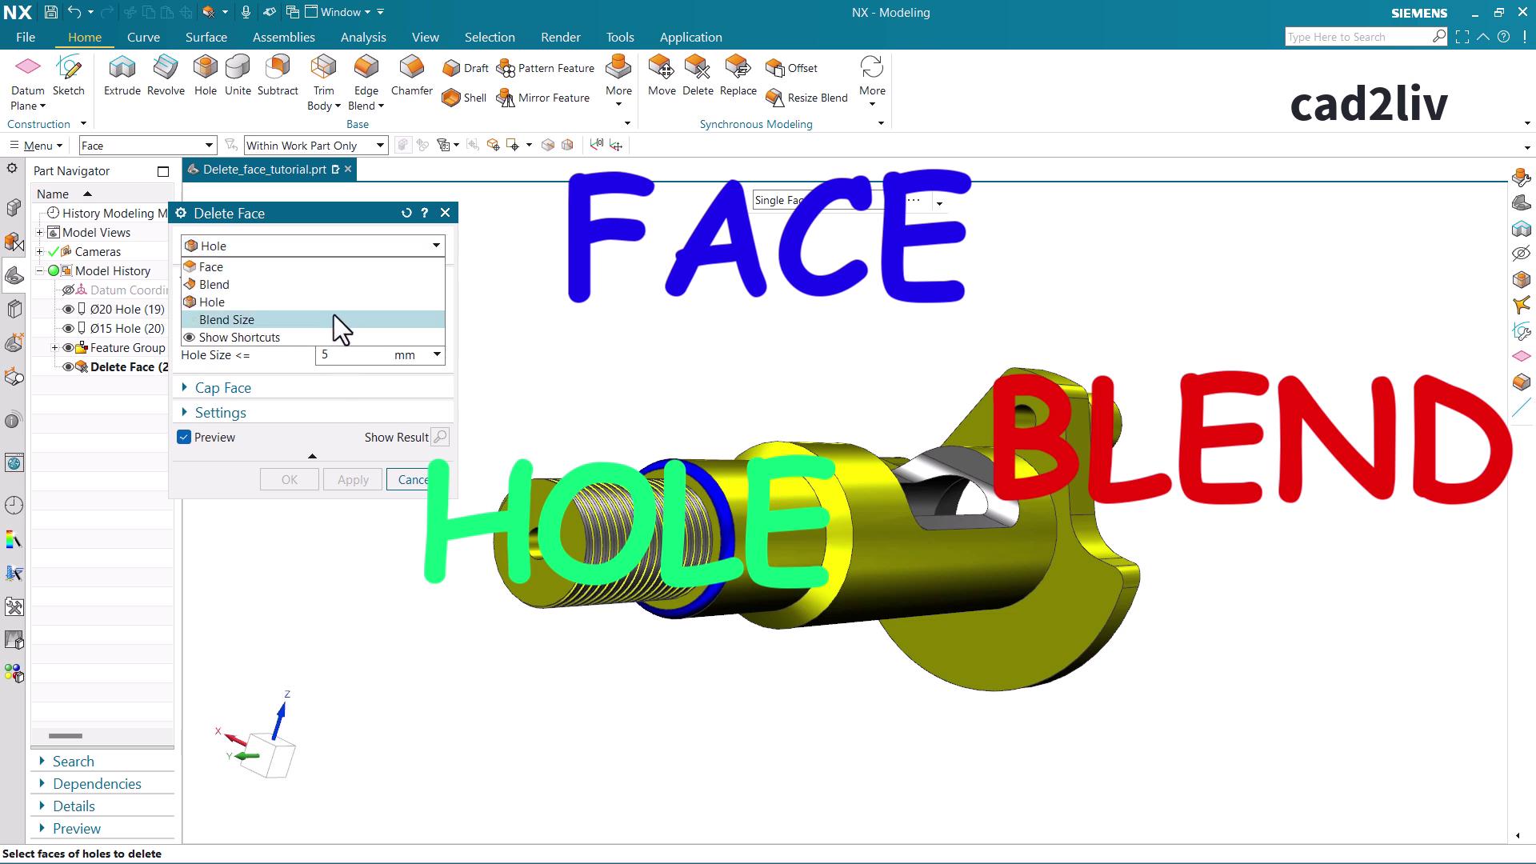
{"action": "left_click", "coordinate": [333, 319]}
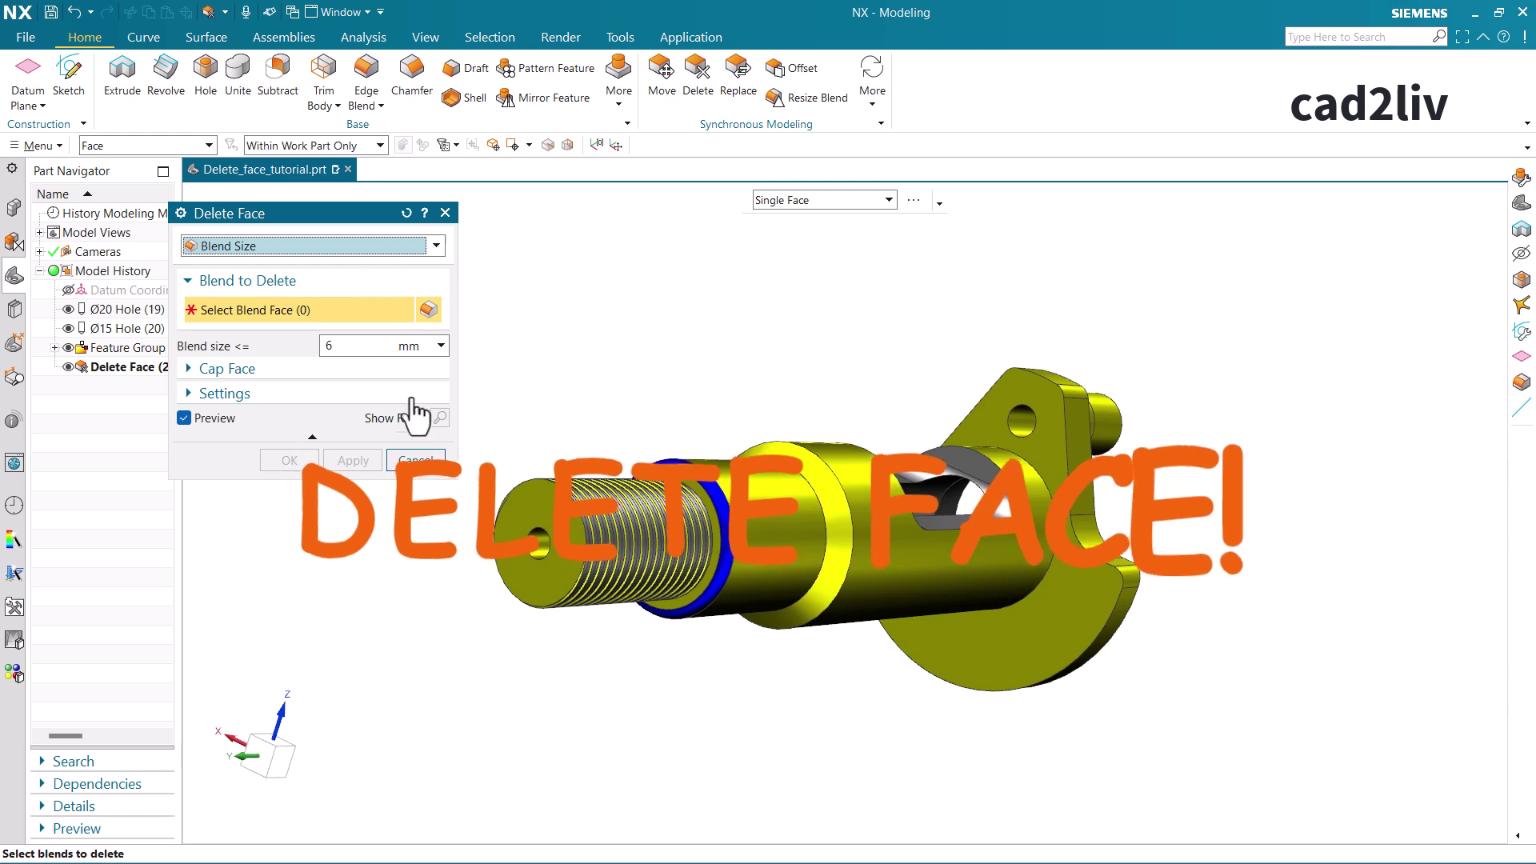
{"action": "left_click", "coordinate": [415, 461]}
{"action": "middle_click_drag", "start_coordinate": [448, 476], "coordinate": [470, 481]}
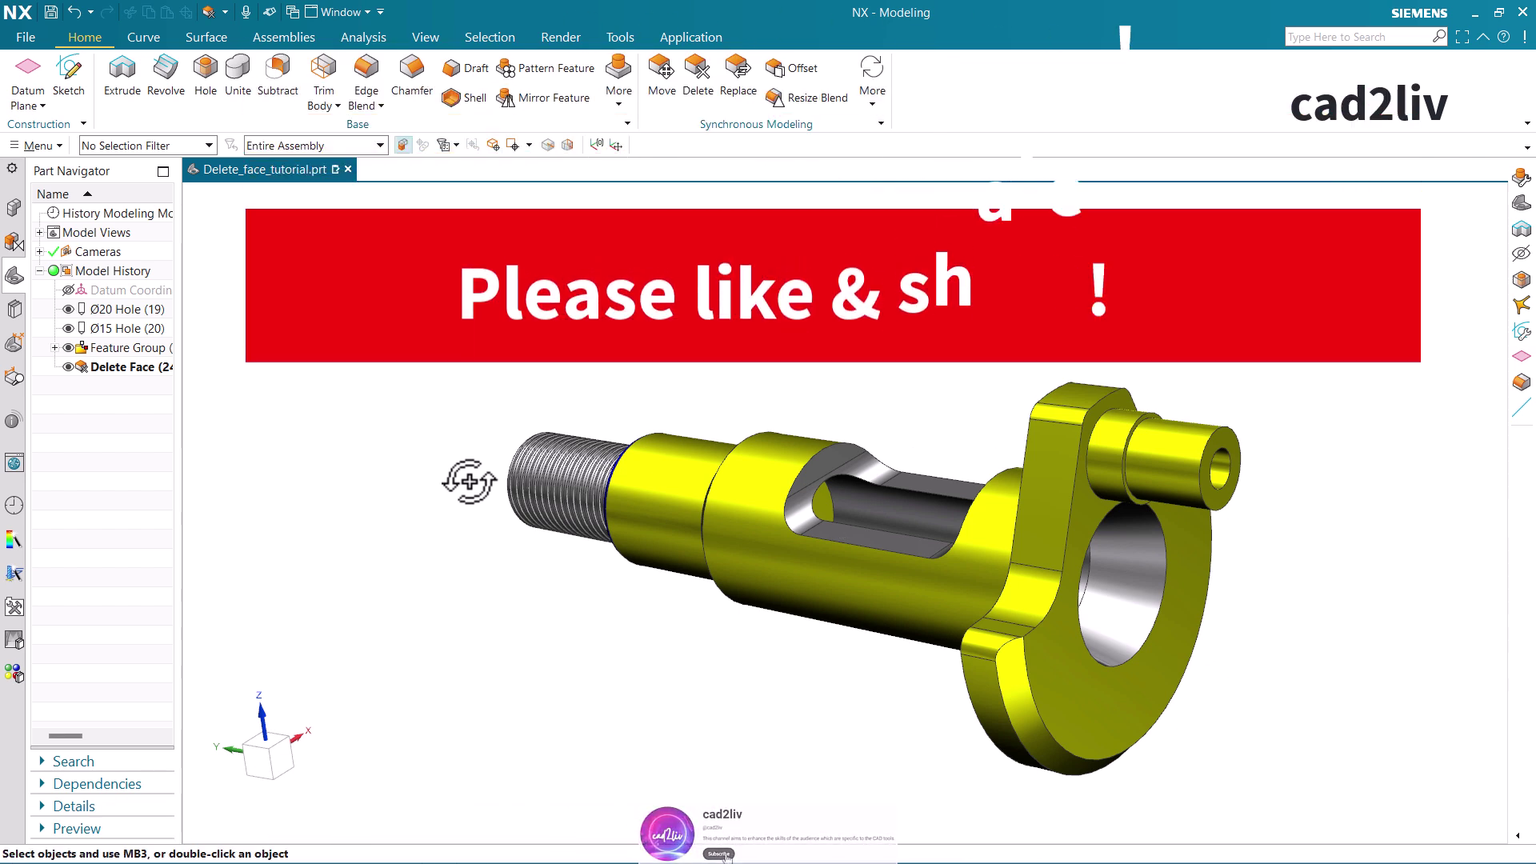